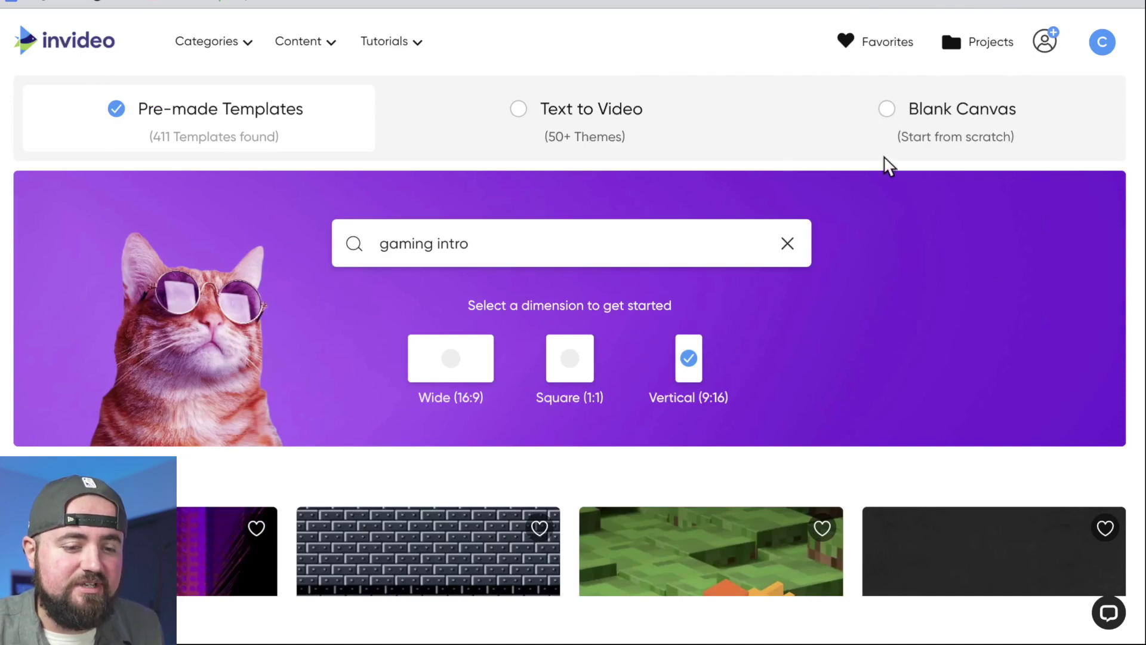
# Step: Create a new blank-canvas video project in Vertical (9:16) format
pyautogui.click(887, 112)
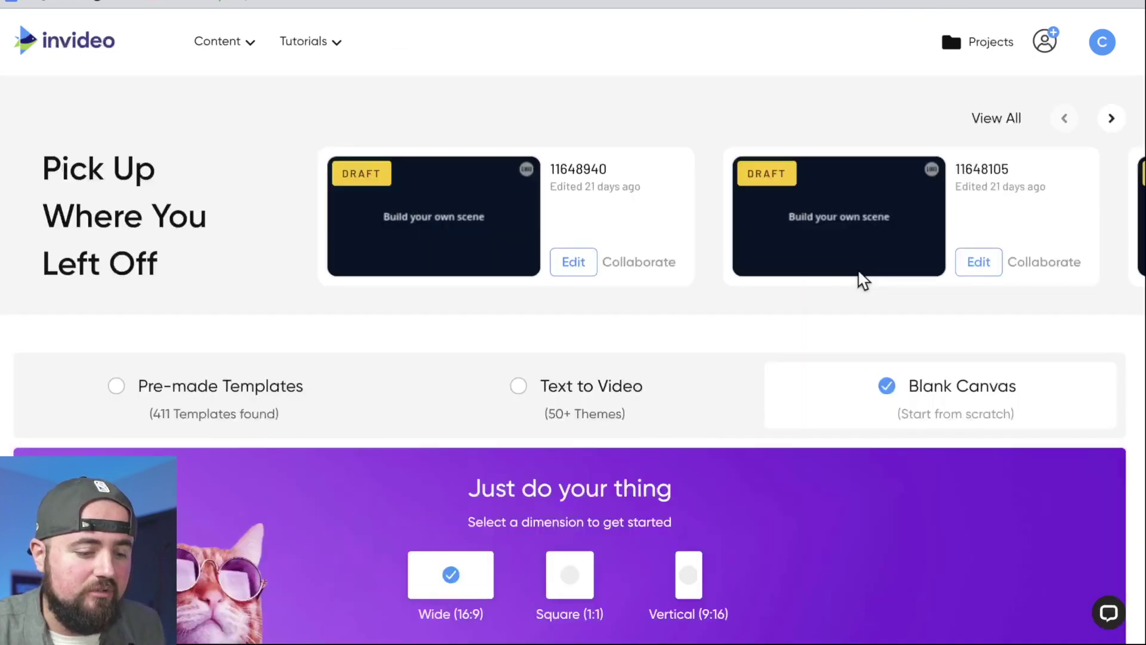
pyautogui.scroll(-5, 859, 276)
pyautogui.click(690, 176)
pyautogui.scroll(1, 692, 192)
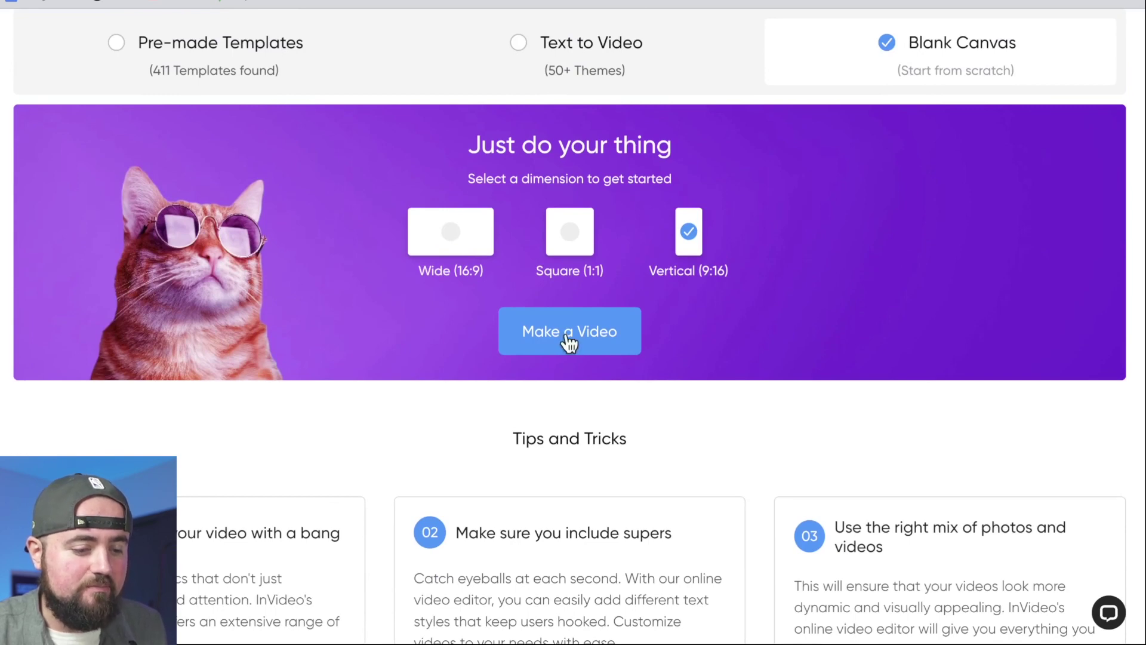
pyautogui.click(568, 341)
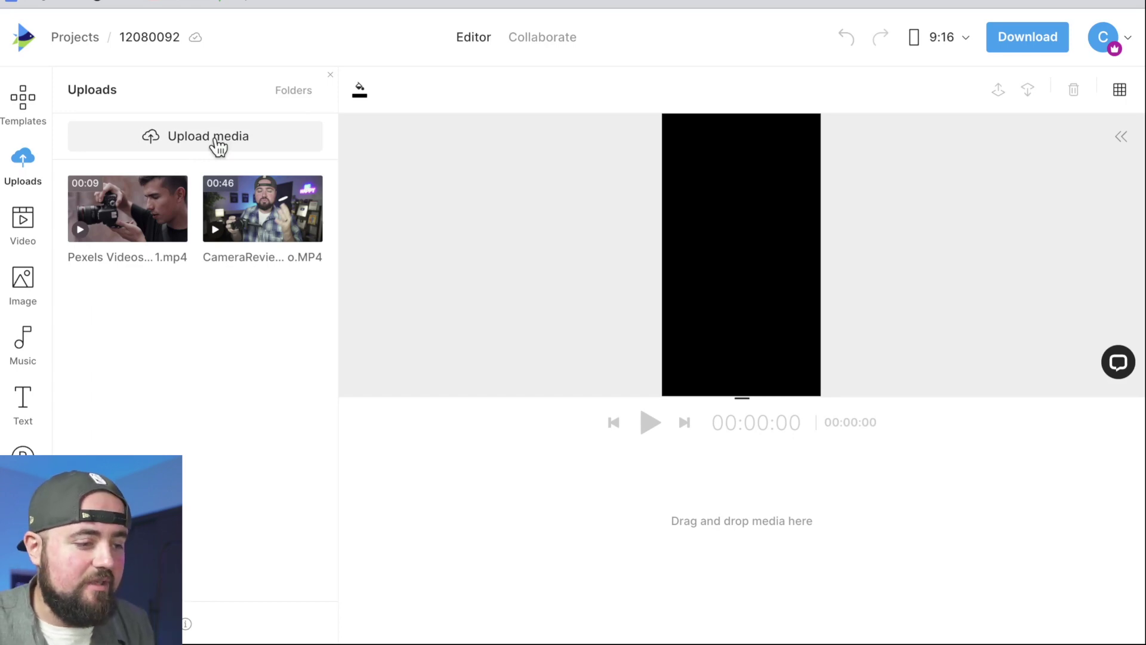
# Step: Upload the three stumbleguys clips to the project media and bring up the template library
pyautogui.click(218, 144)
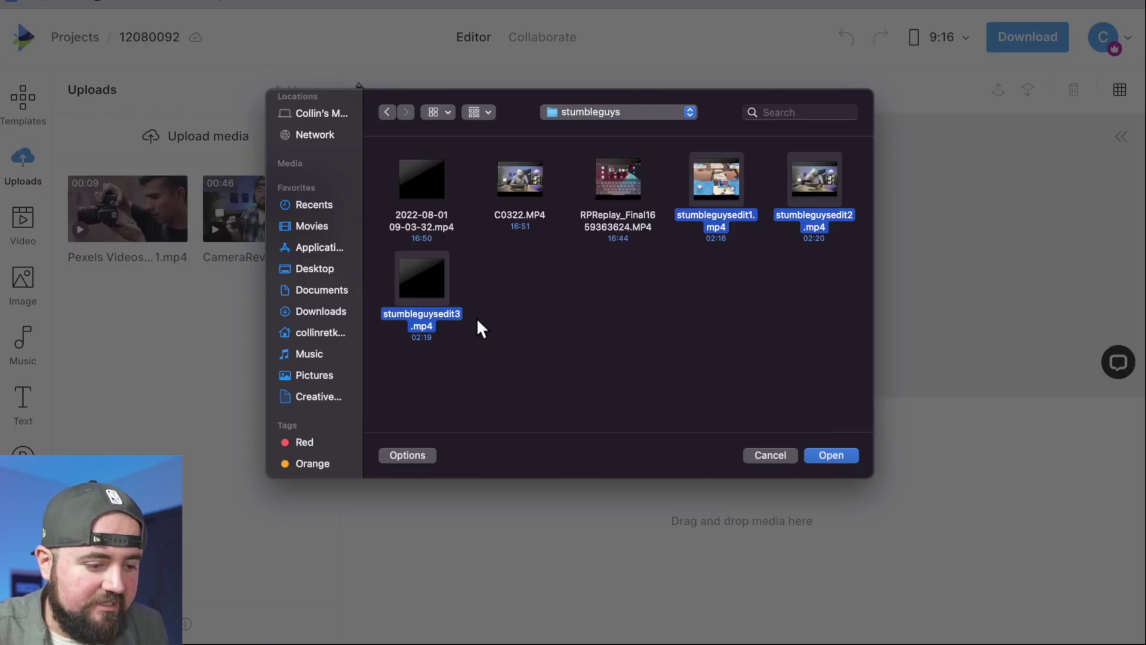
pyautogui.click(833, 455)
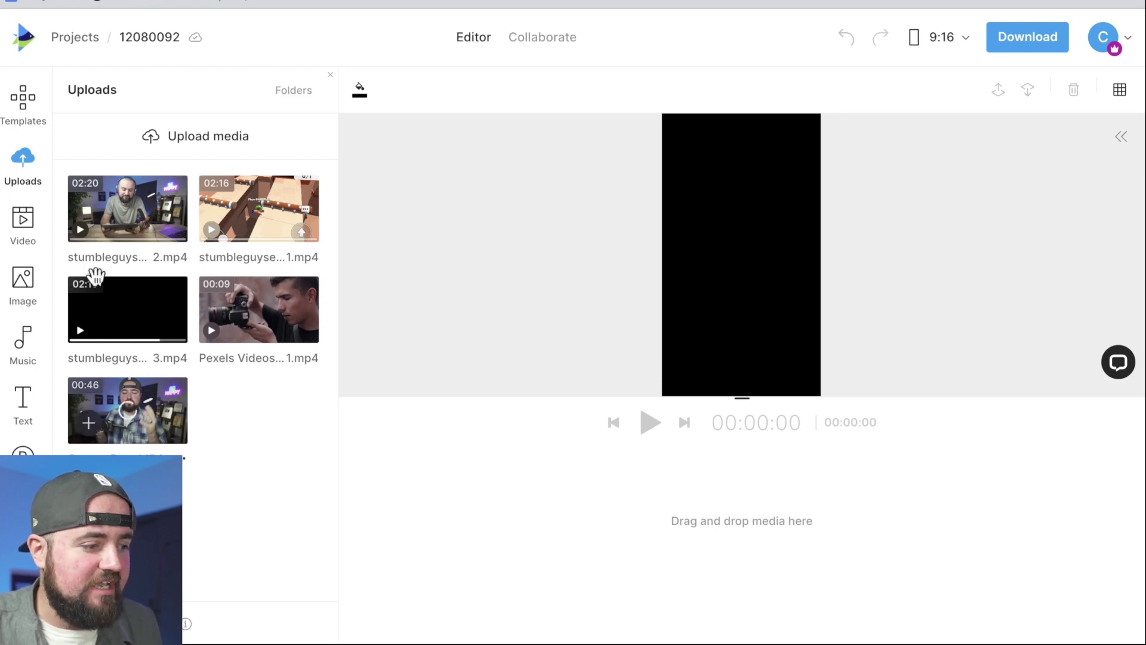
pyautogui.click(23, 102)
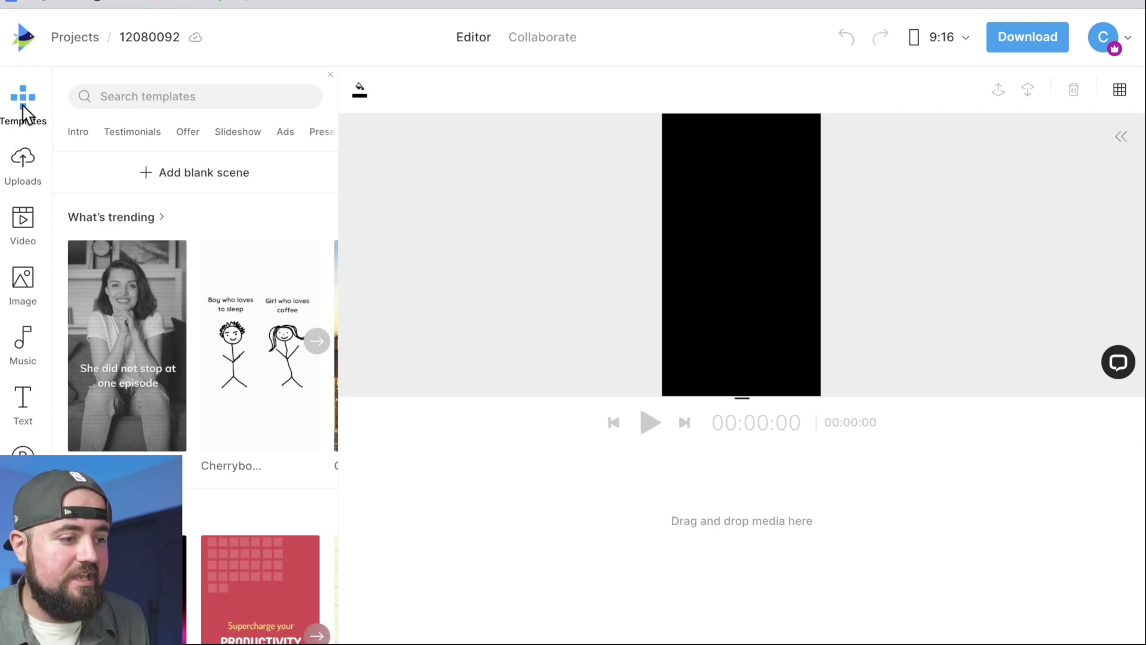
# Step: Search templates for 'gaming intro' and browse the results without applying one
pyautogui.click(144, 96)
pyautogui.write('gaming intro')
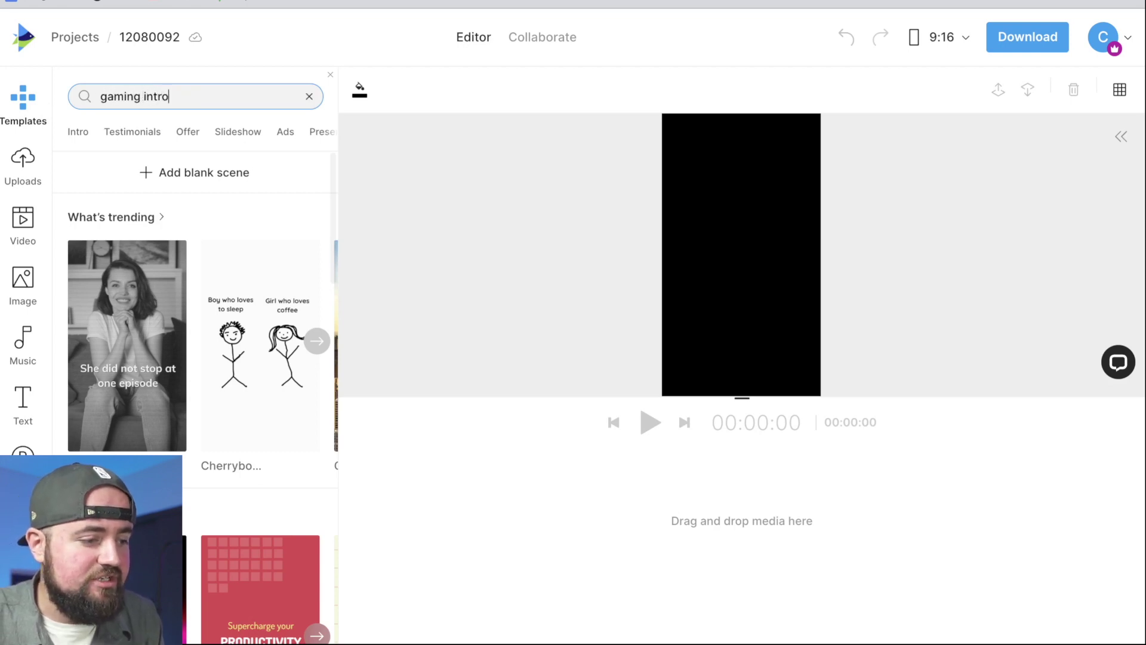
pyautogui.press('Return')
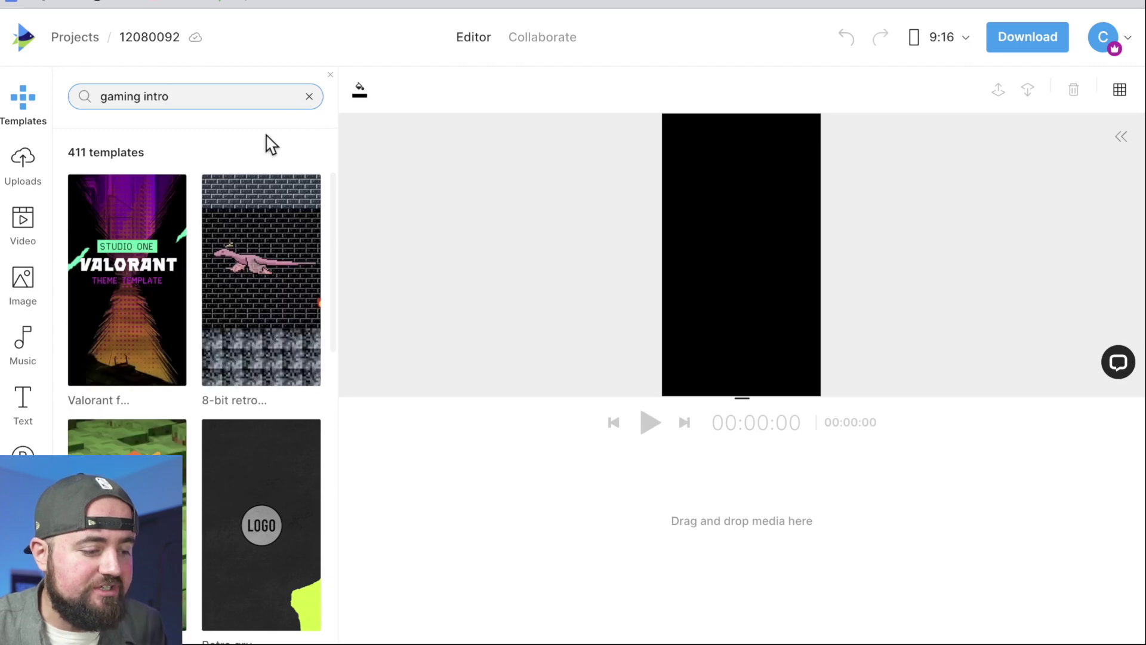
pyautogui.scroll(-8, 251, 340)
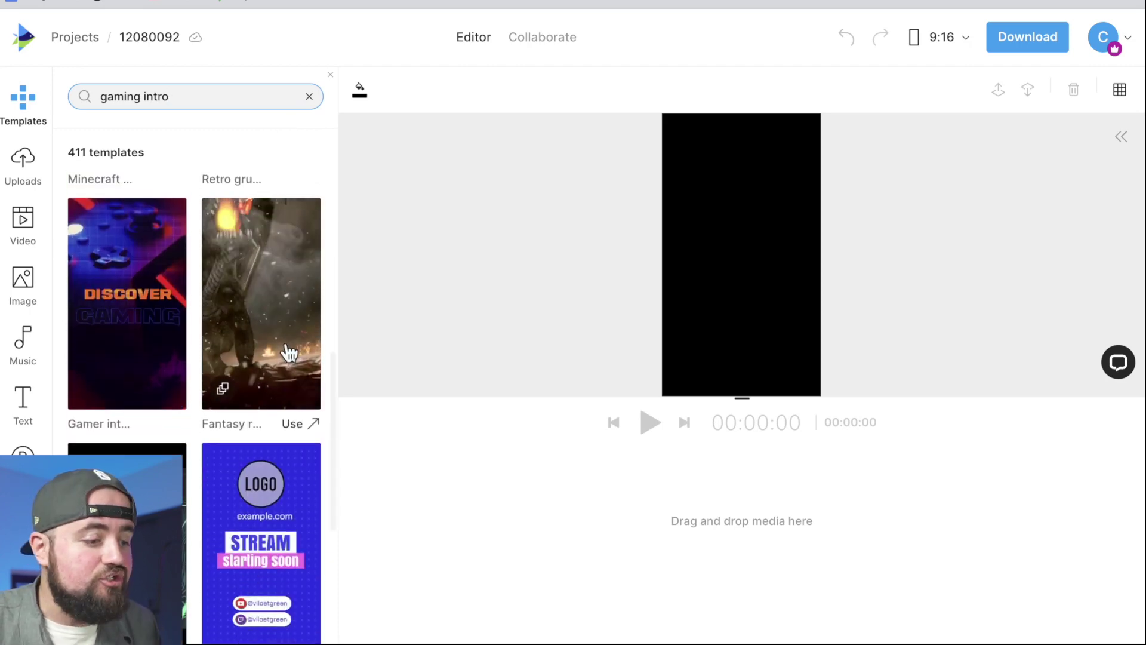
pyautogui.scroll(-10, 289, 352)
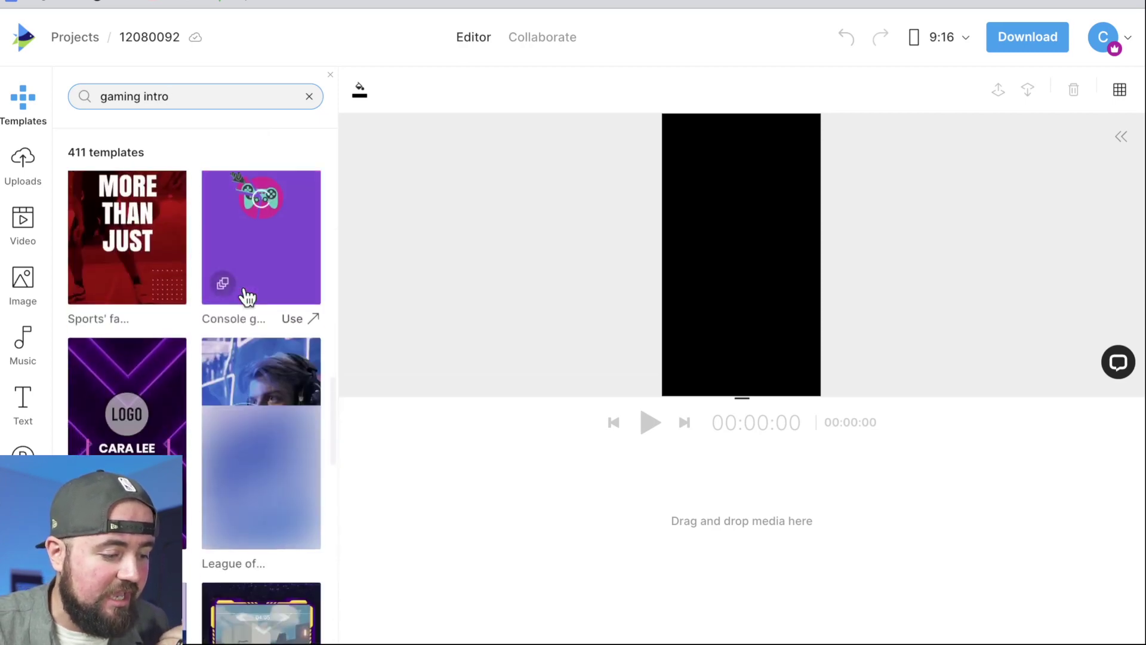
pyautogui.scroll(-15, 245, 296)
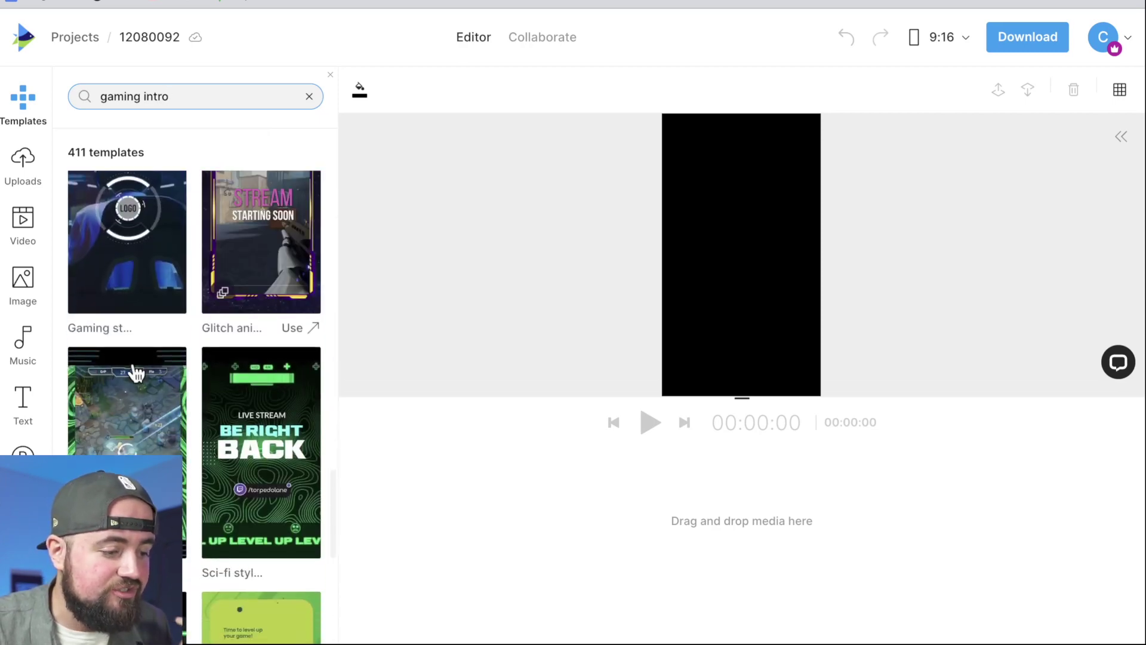
pyautogui.scroll(1, 230, 340)
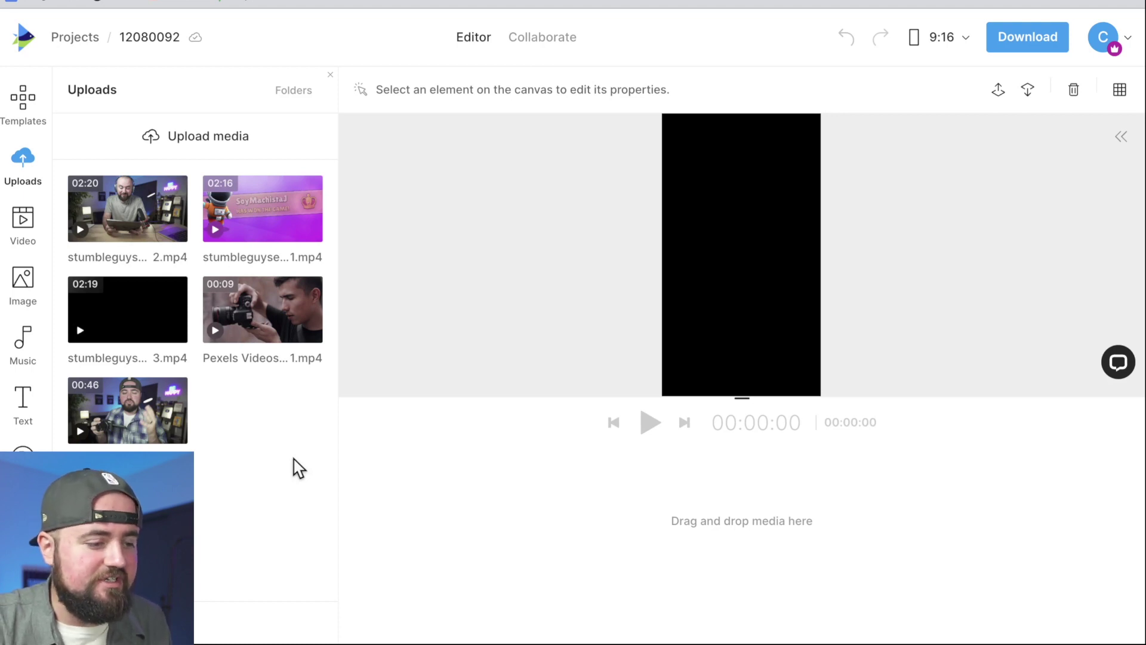
# Step: Add the stumbleguysedit1 gameplay clip to the timeline, trimmed to 01:14
pyautogui.click(224, 225)
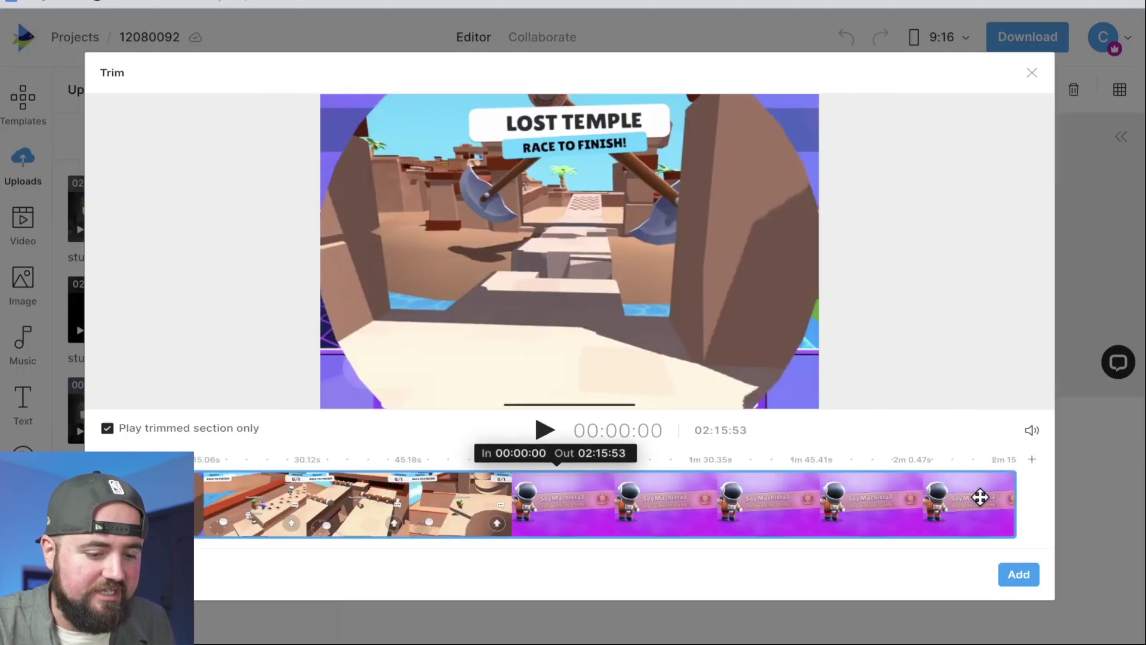
pyautogui.moveTo(1013, 499); pyautogui.dragTo(602, 535)
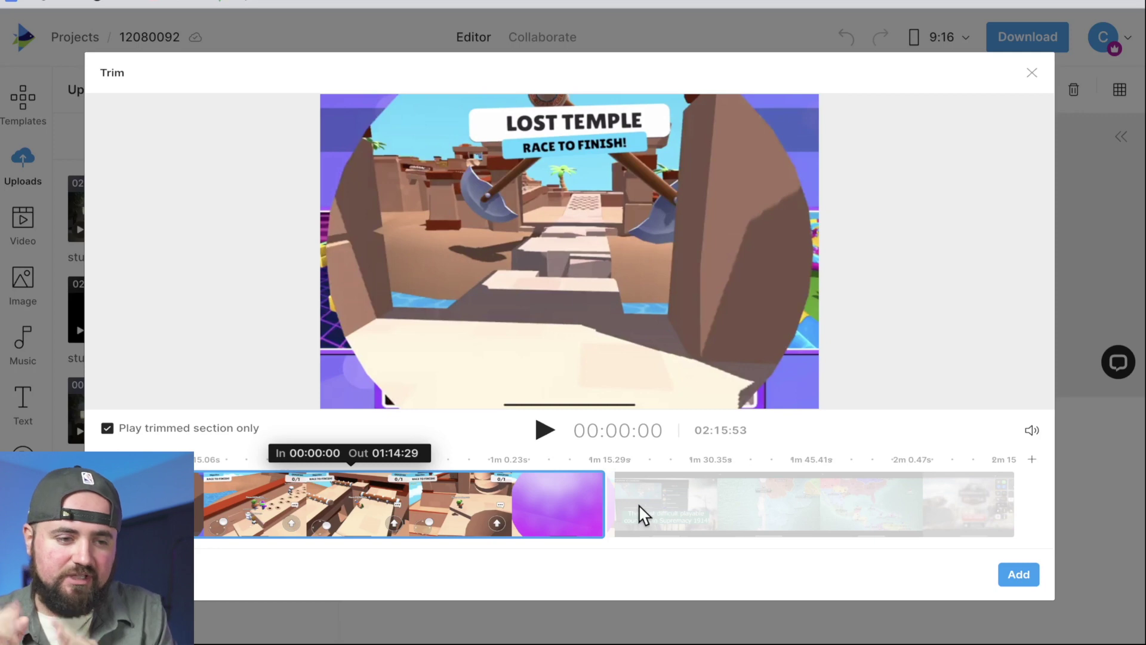
pyautogui.click(1019, 574)
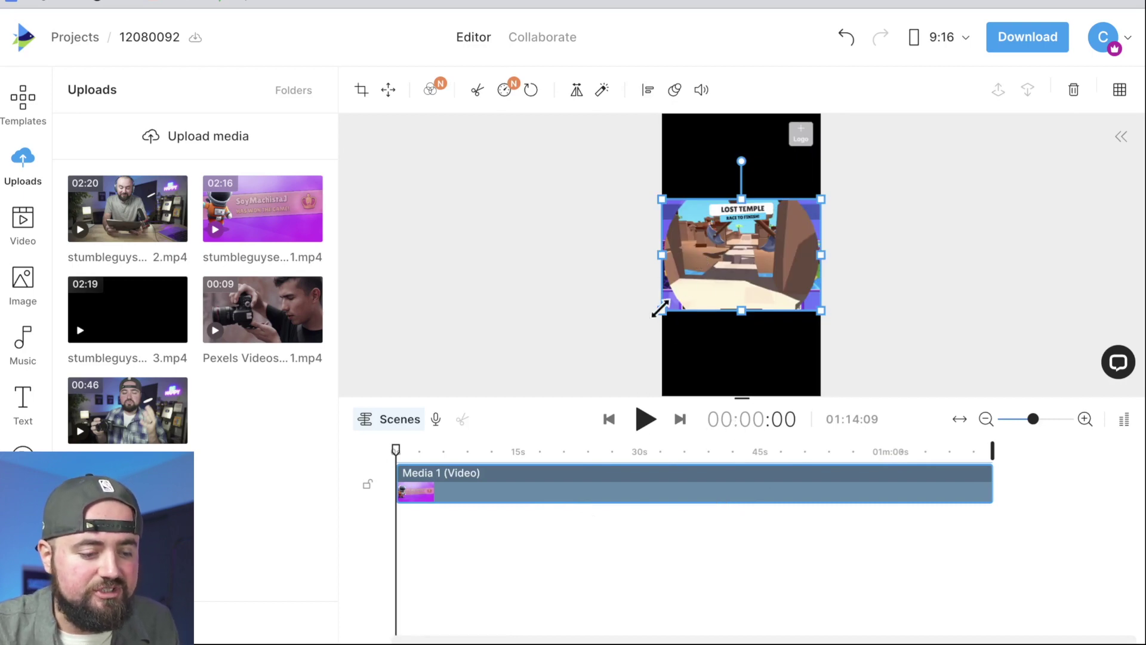
# Step: Scale the gameplay clip up on the canvas until it fills the vertical frame
pyautogui.moveTo(660, 309); pyautogui.dragTo(561, 431)
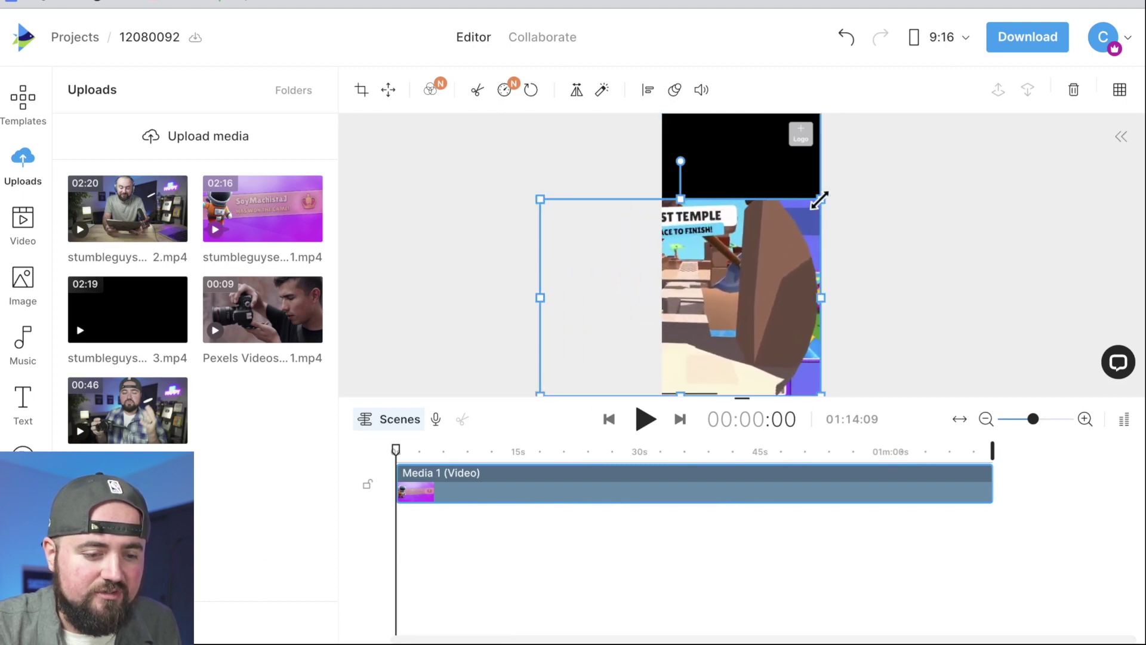
pyautogui.moveTo(819, 200); pyautogui.dragTo(943, 115)
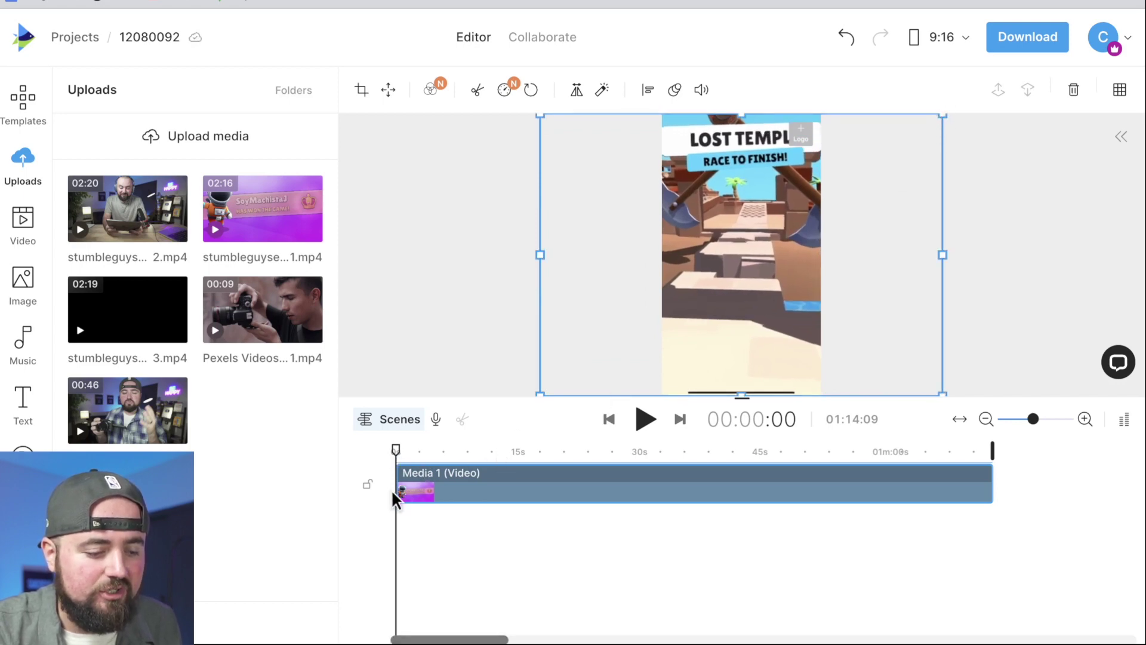
pyautogui.click(507, 456)
# Step: Preview the gameplay at 27, 38, 41 and 47 seconds, return to the start, and zoom the timeline out
pyautogui.click(615, 448)
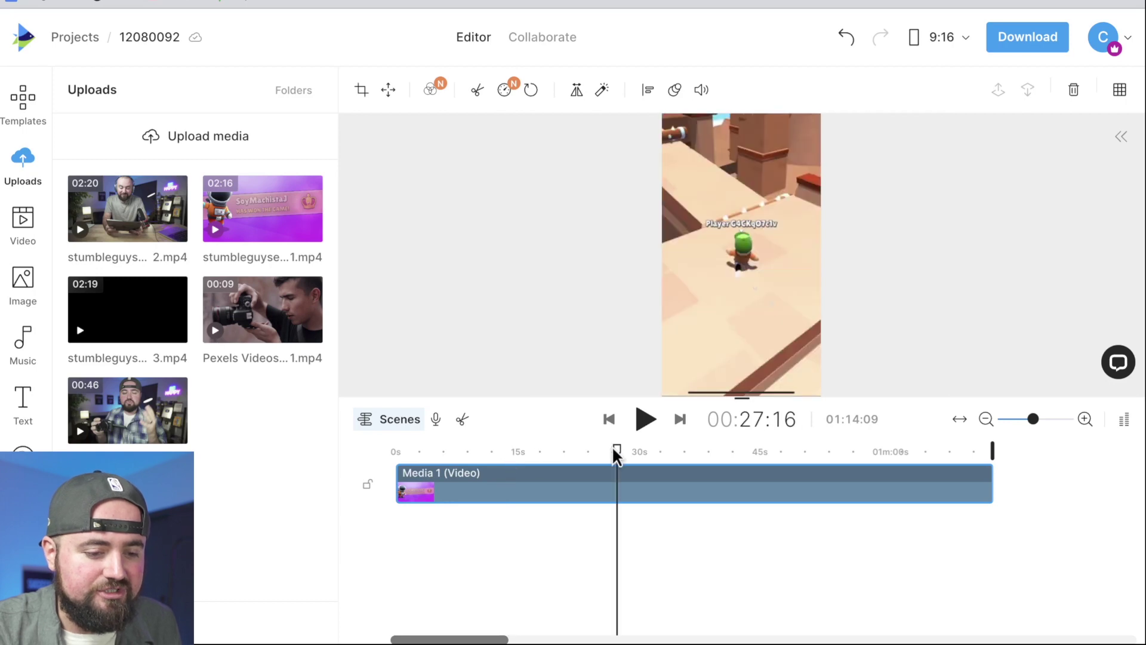
pyautogui.click(661, 449)
pyautogui.click(706, 449)
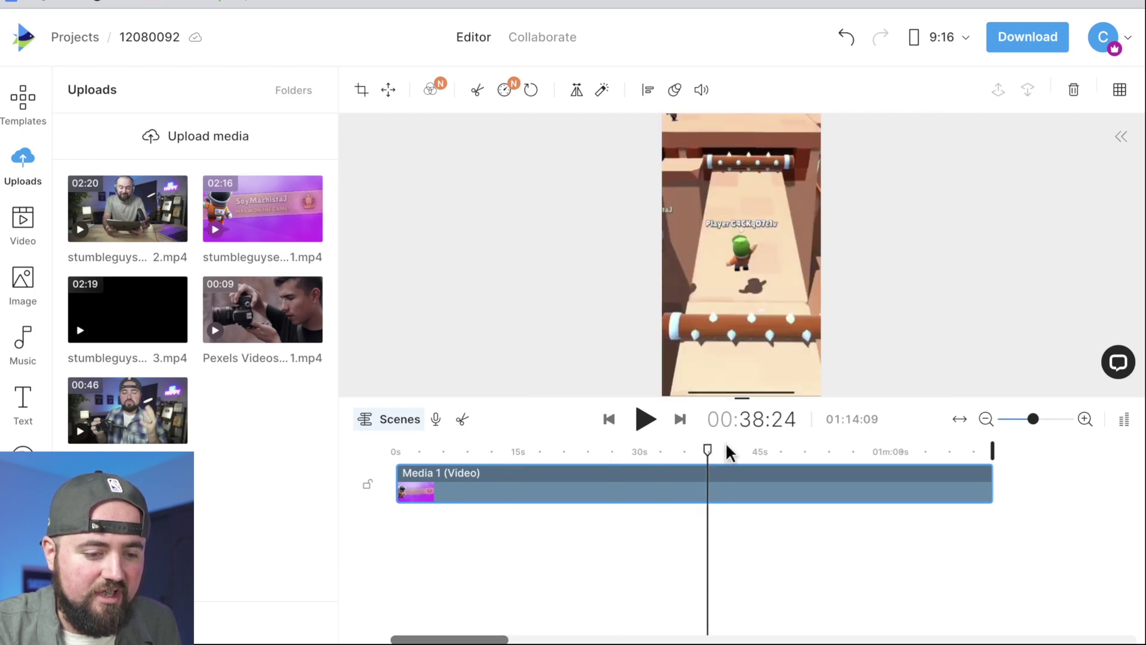
pyautogui.click(733, 449)
pyautogui.click(776, 451)
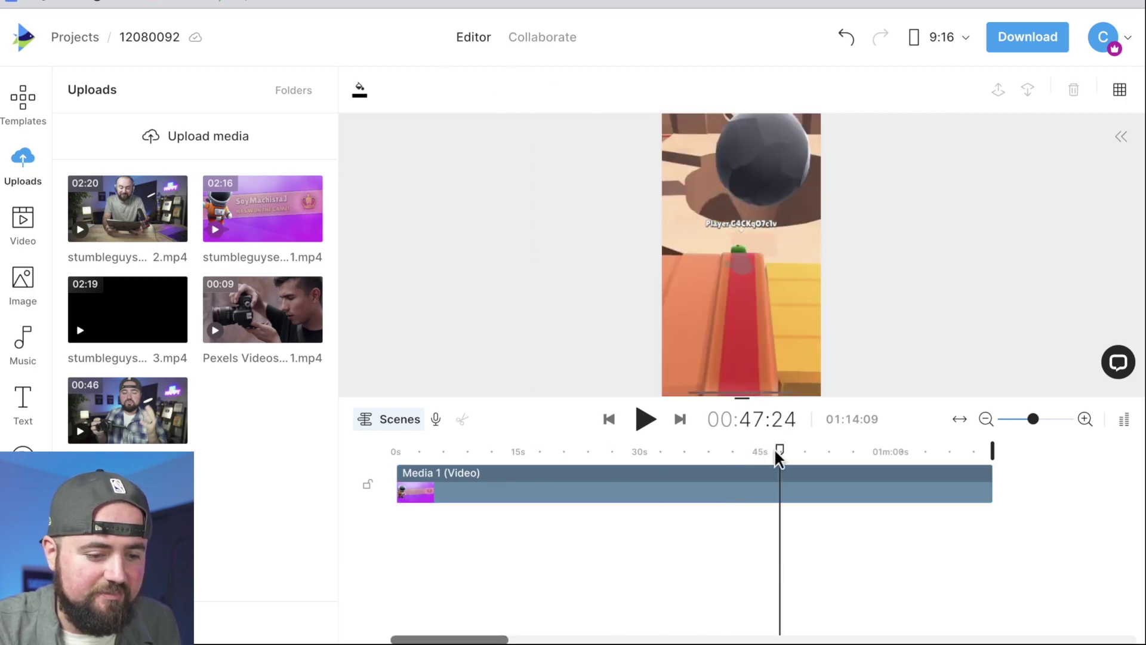
pyautogui.click(405, 451)
pyautogui.click(404, 451)
pyautogui.click(394, 451)
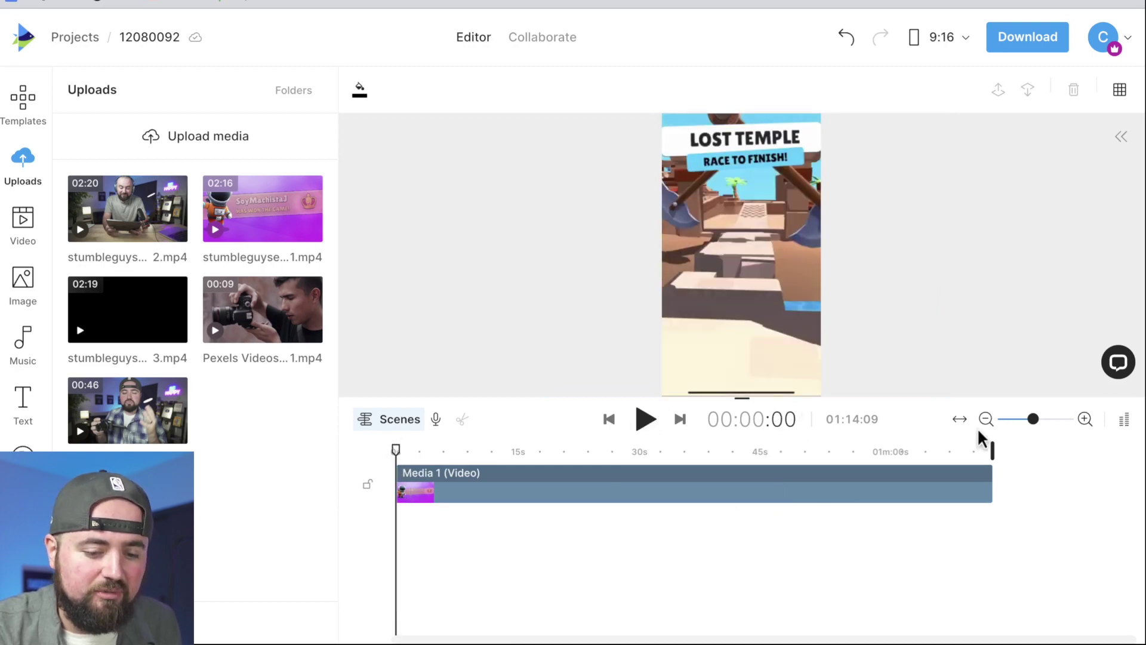
pyautogui.moveTo(1034, 422); pyautogui.dragTo(1033, 424)
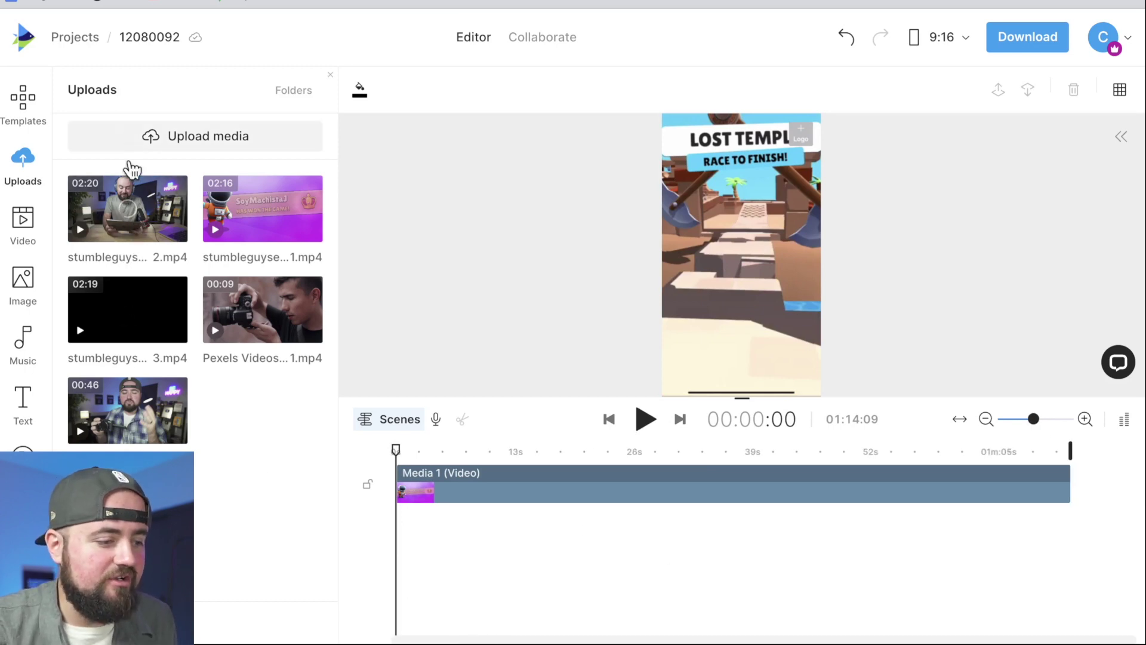
pyautogui.moveTo(103, 220)
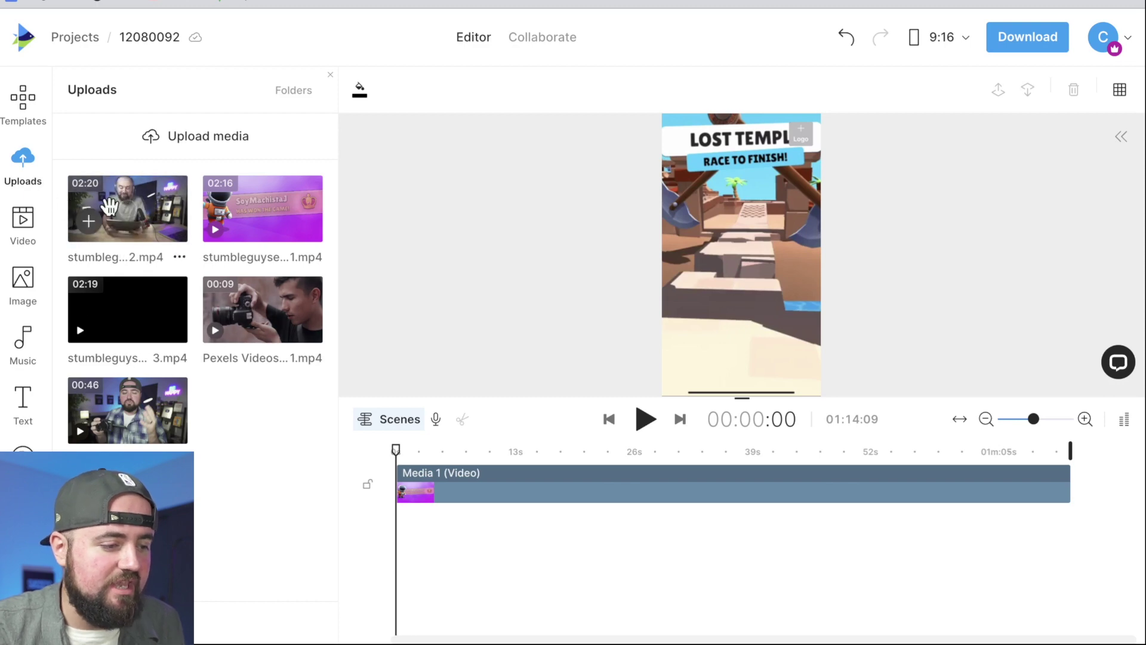
# Step: Add the stumbleguysedit2 facecam clip as Media 2, trimmed to 01:19
pyautogui.click(89, 222)
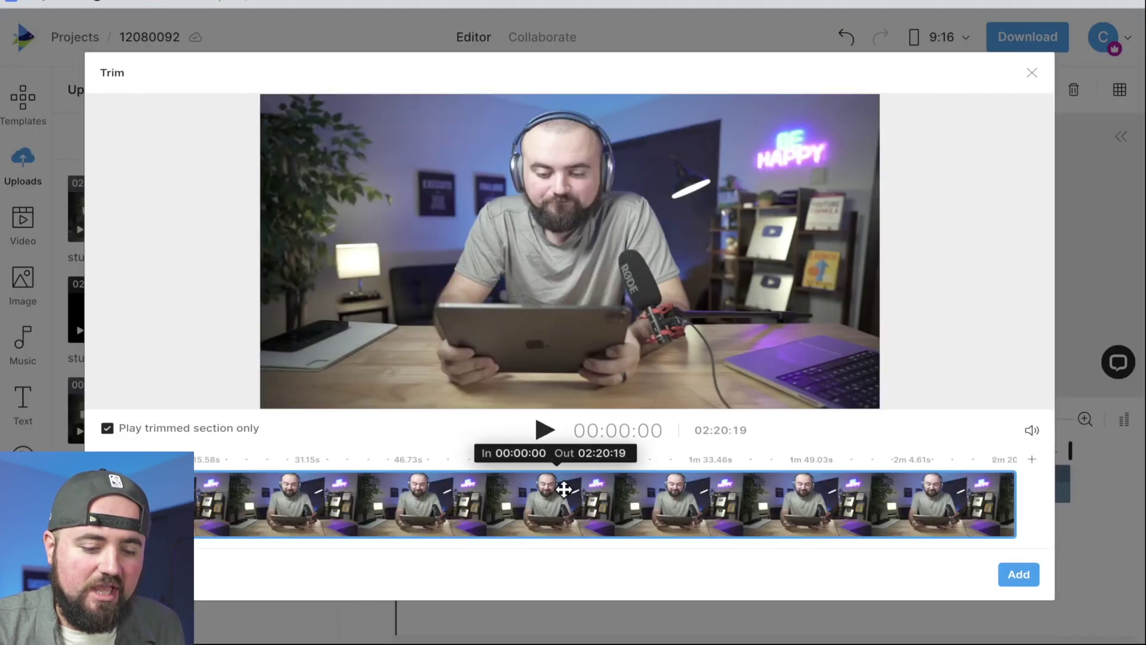
pyautogui.moveTo(1013, 502); pyautogui.dragTo(622, 537)
pyautogui.click(1018, 574)
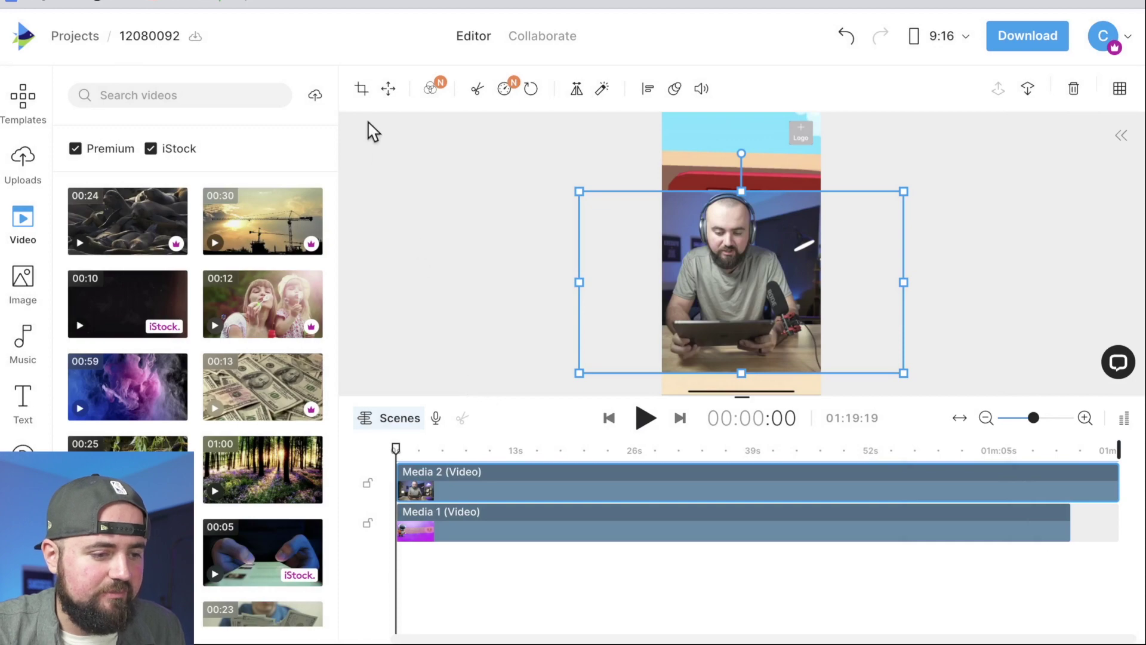
# Step: Crop the facecam to a 1:1 square centred on the face
pyautogui.click(361, 89)
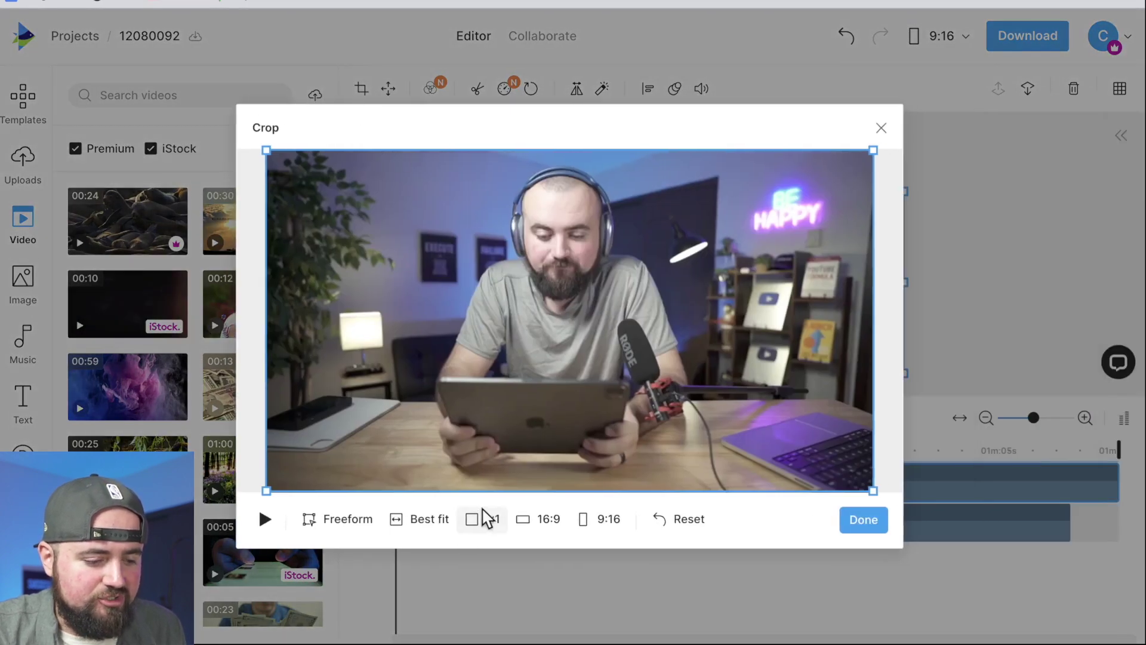
pyautogui.click(485, 519)
pyautogui.moveTo(733, 483); pyautogui.dragTo(558, 319)
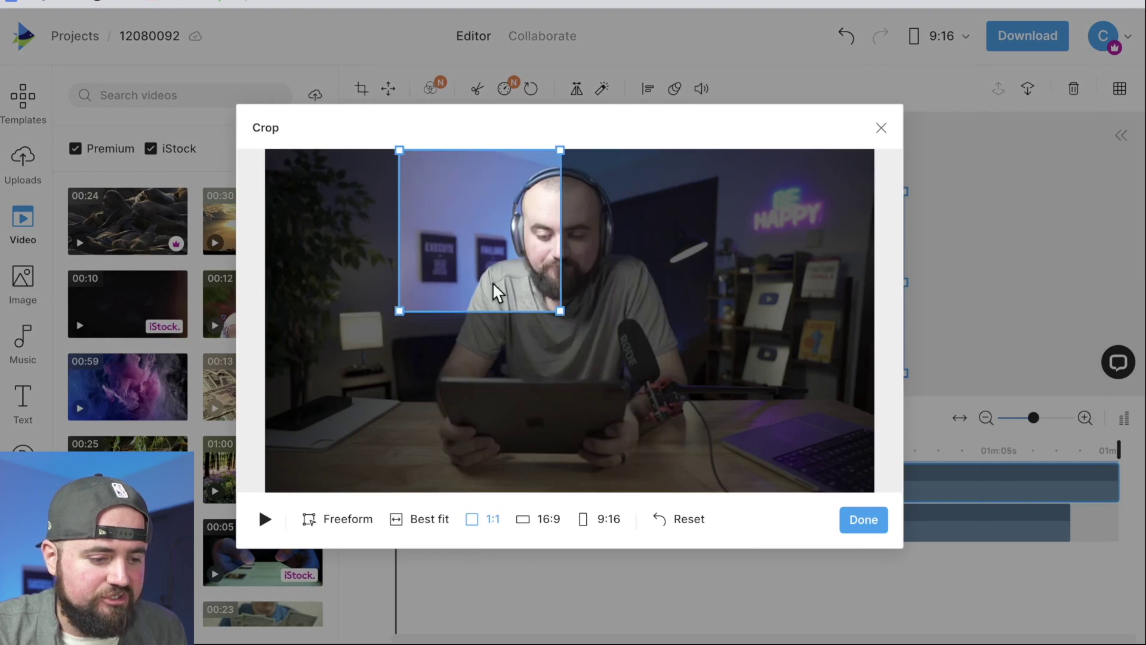
pyautogui.moveTo(493, 284); pyautogui.dragTo(581, 270)
pyautogui.click(854, 520)
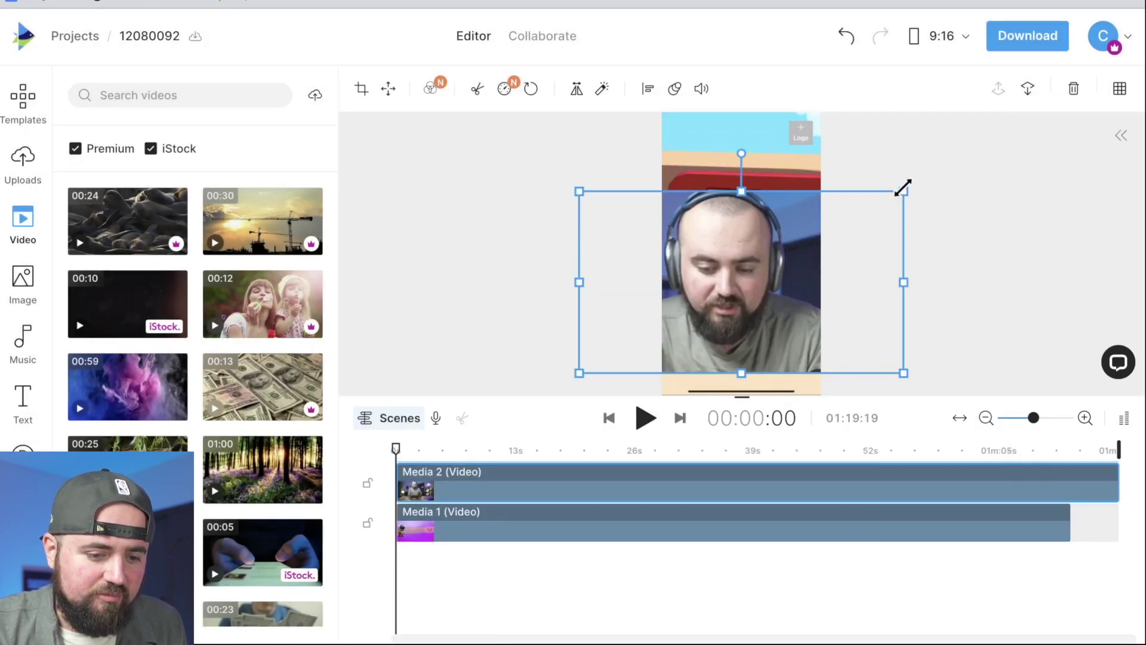
# Step: Shrink the facecam into the bottom-right corner and preview it around 23-30 seconds
pyautogui.moveTo(901, 188); pyautogui.dragTo(750, 276)
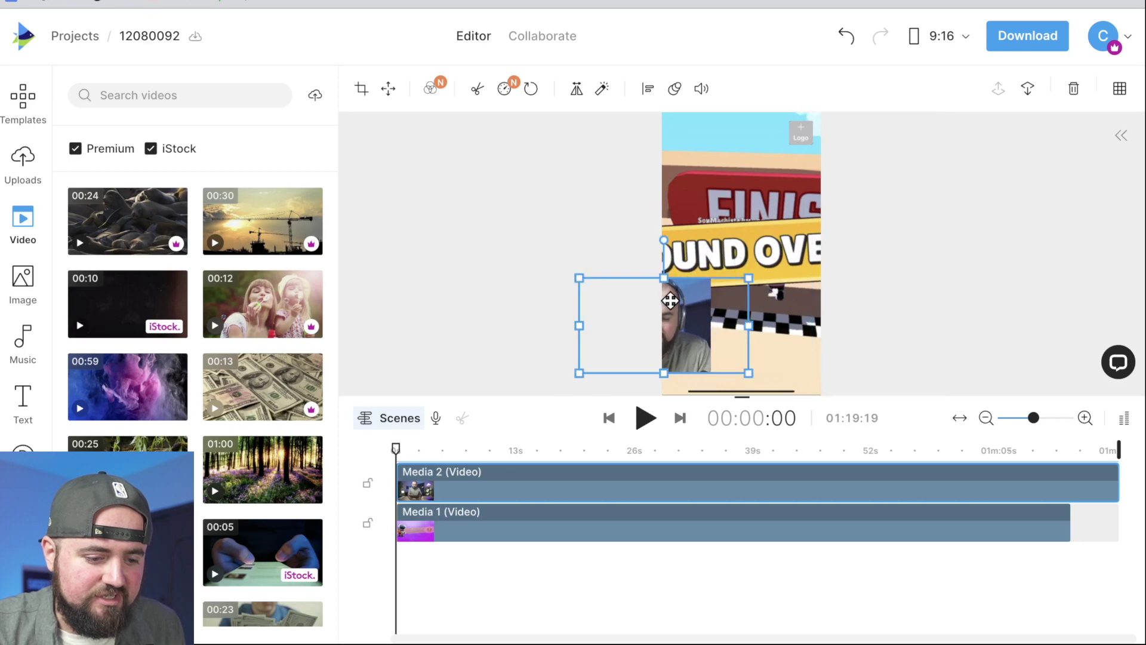
pyautogui.moveTo(670, 299); pyautogui.dragTo(783, 322)
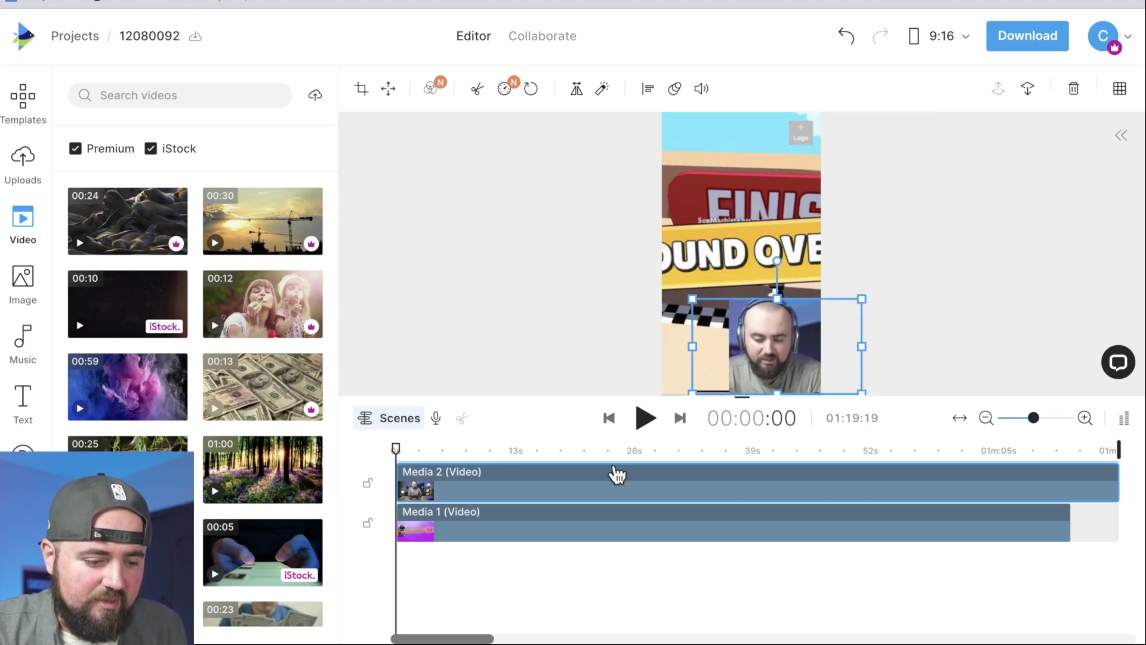
pyautogui.click(607, 451)
pyautogui.moveTo(663, 451); pyautogui.dragTo(637, 456)
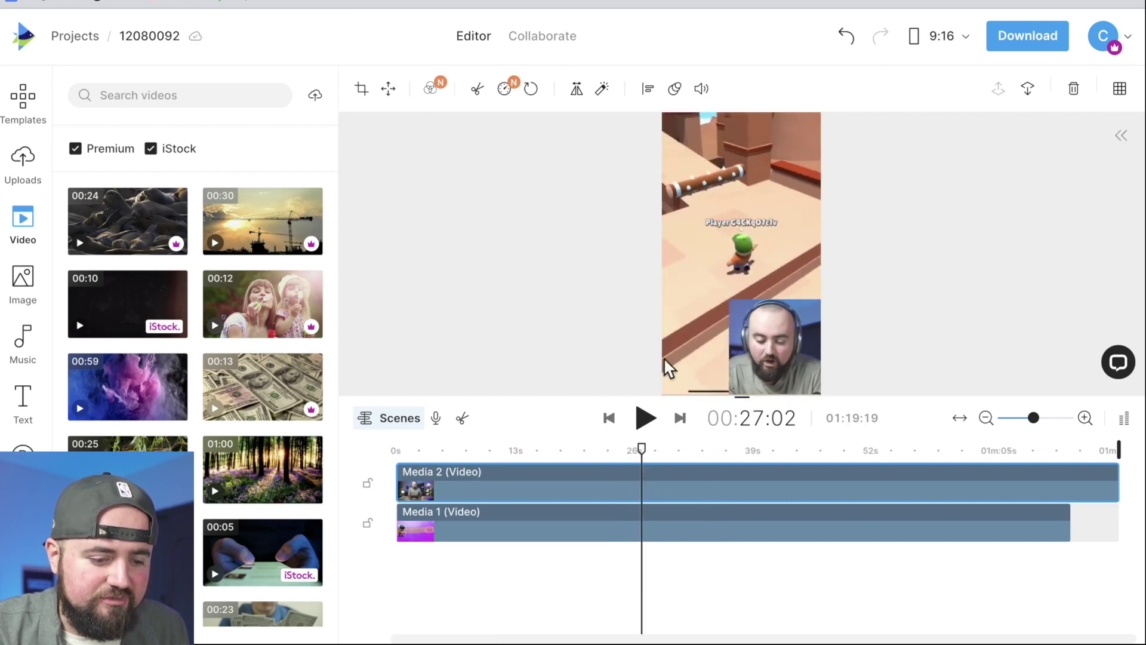
pyautogui.click(619, 524)
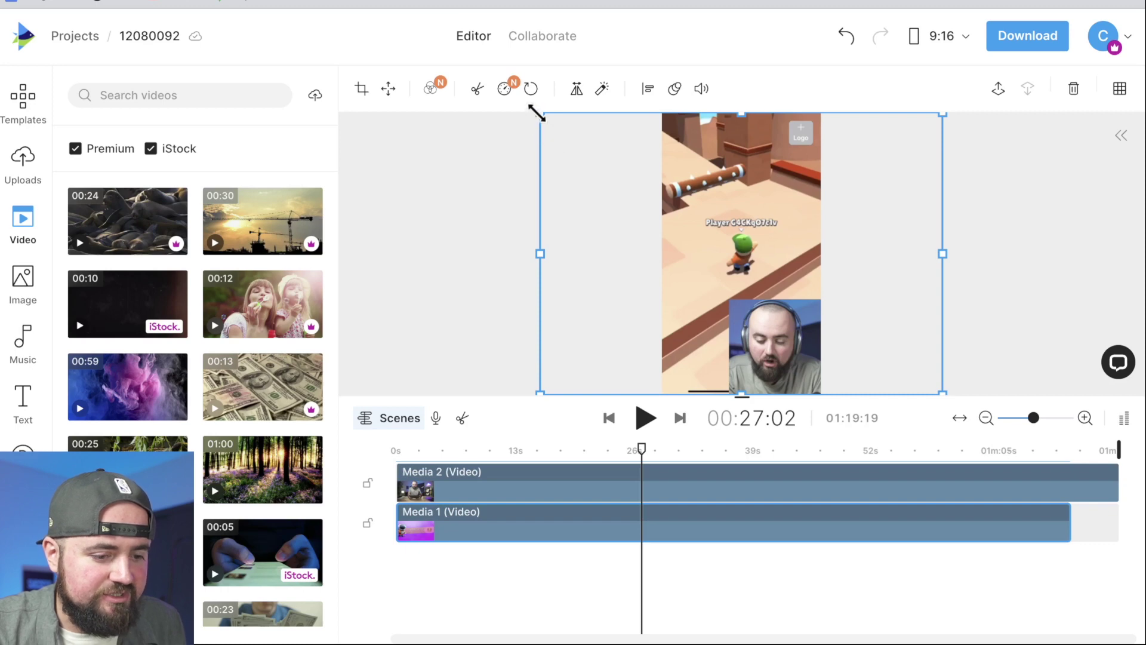
# Step: Resize the gameplay to fill the 9:16 frame and centre it behind the facecam
pyautogui.moveTo(536, 112); pyautogui.dragTo(517, 67)
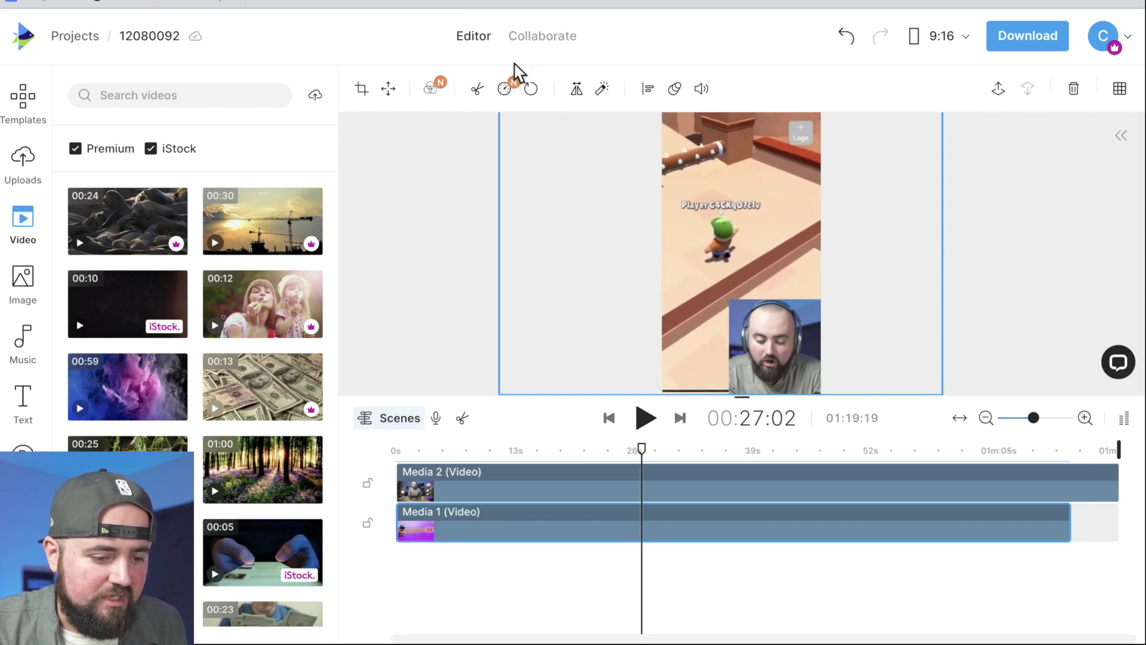
pyautogui.moveTo(748, 229); pyautogui.dragTo(774, 231)
pyautogui.moveTo(672, 453); pyautogui.dragTo(610, 442)
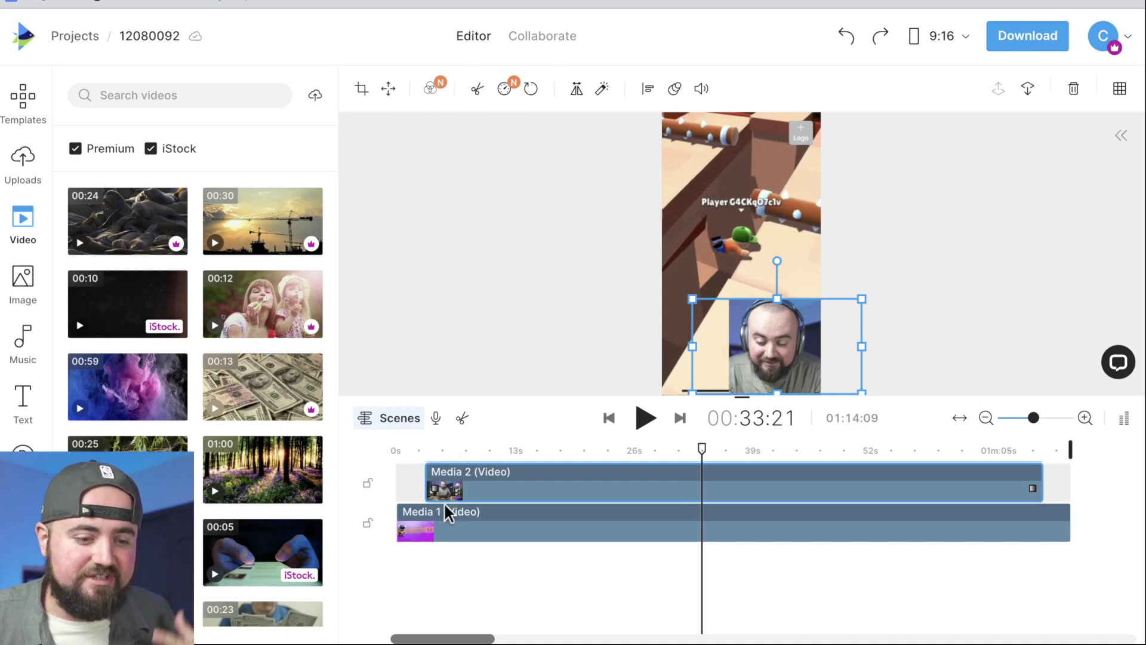
# Step: Play the footage from about 30 seconds to check the facecam sync
pyautogui.moveTo(697, 448); pyautogui.dragTo(677, 449)
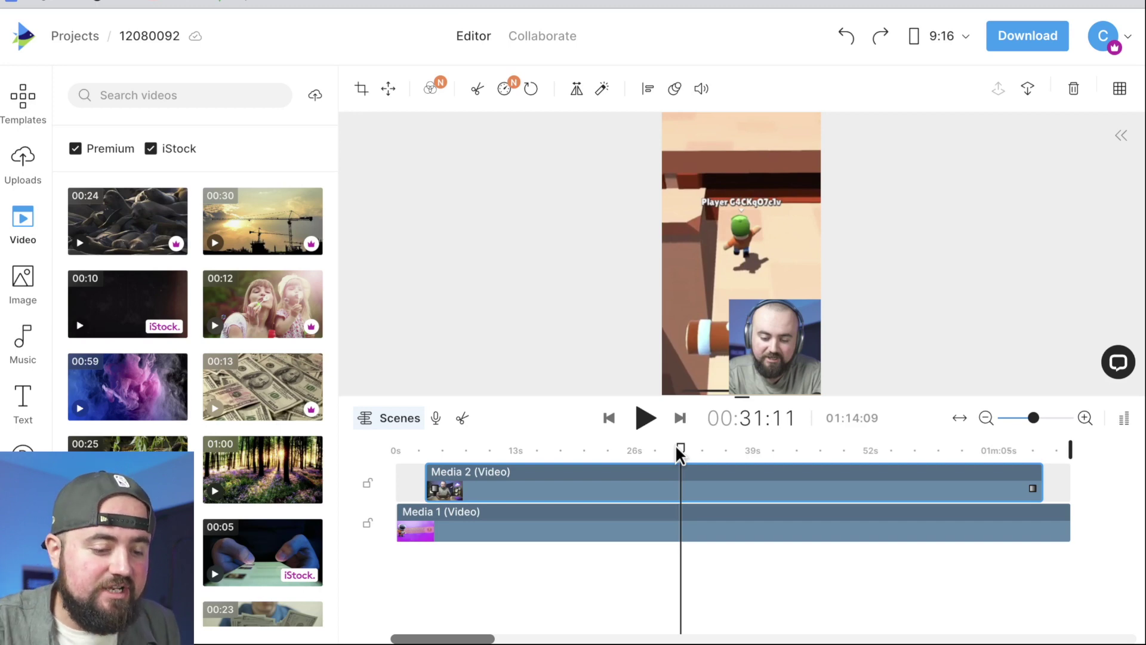
pyautogui.moveTo(677, 448); pyautogui.dragTo(671, 448)
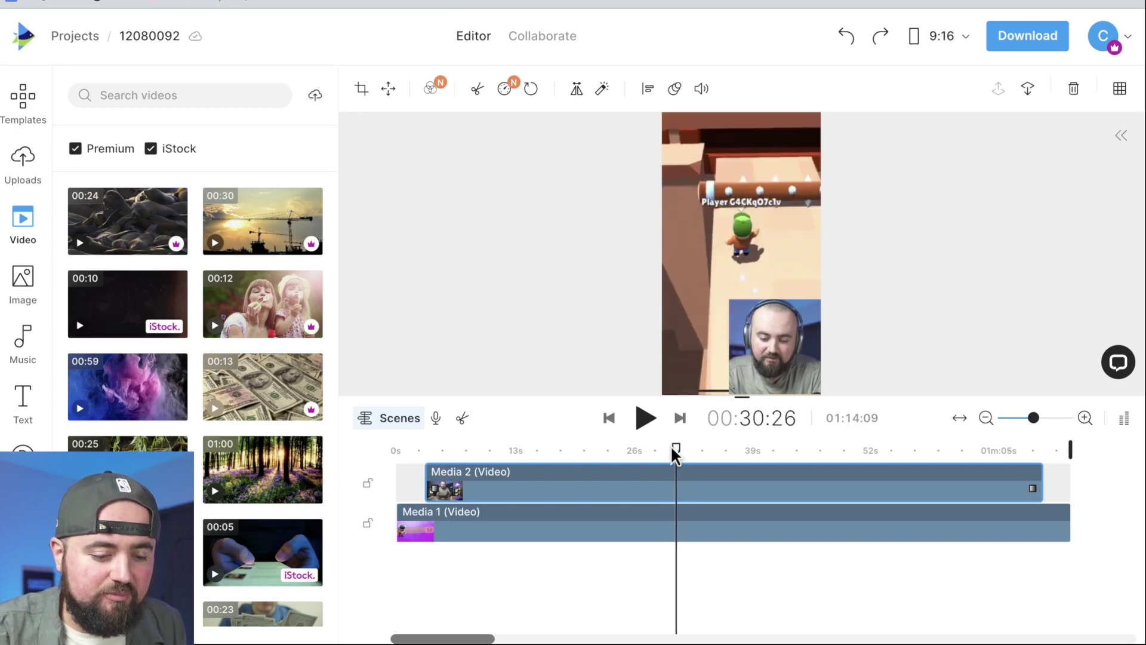
pyautogui.press('space')
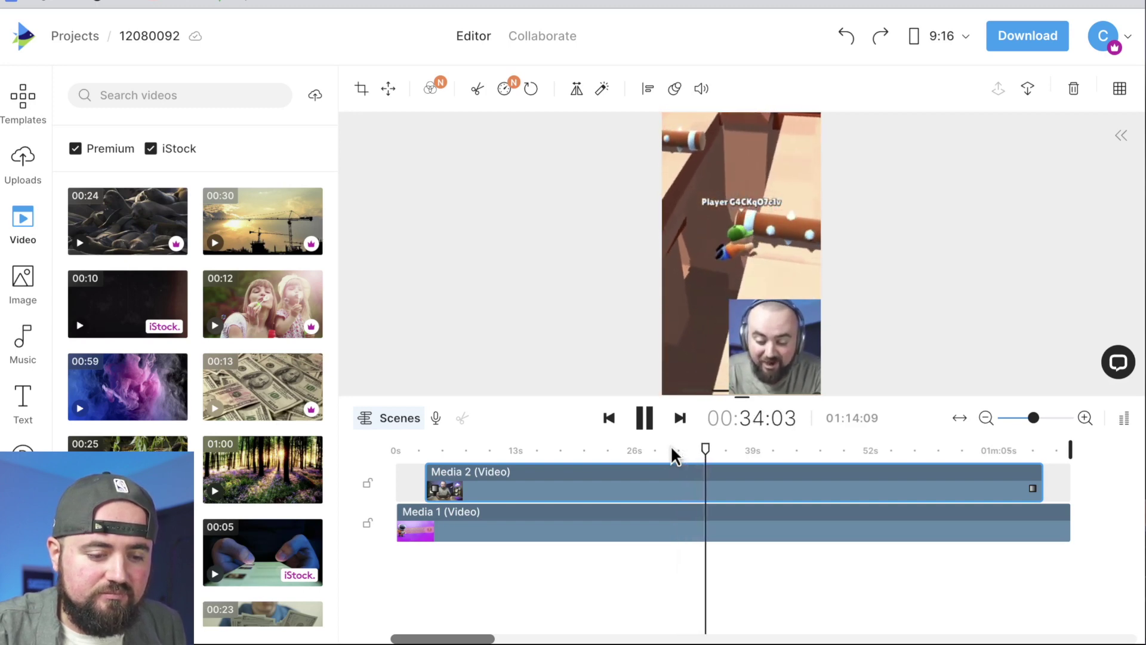
pyautogui.press('space')
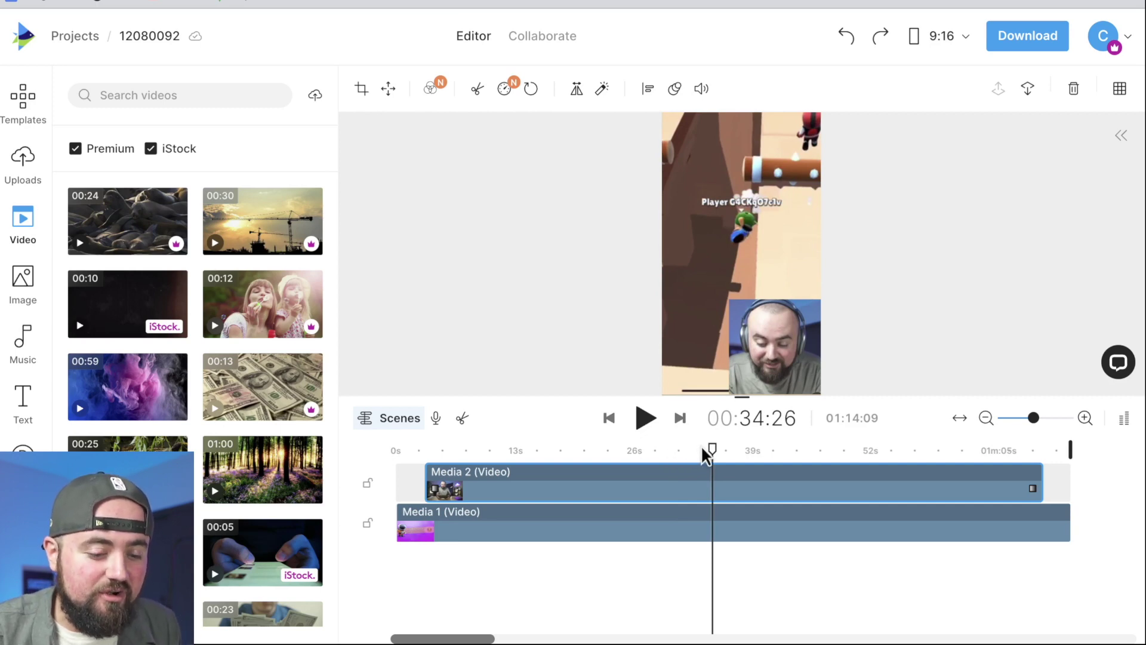
# Step: Stretch the facecam clip to run from 0s to the end of the gameplay
pyautogui.moveTo(701, 446)
pyautogui.mouseDown()
pyautogui.moveTo(668, 442)
pyautogui.moveTo(681, 446)
pyautogui.mouseUp()
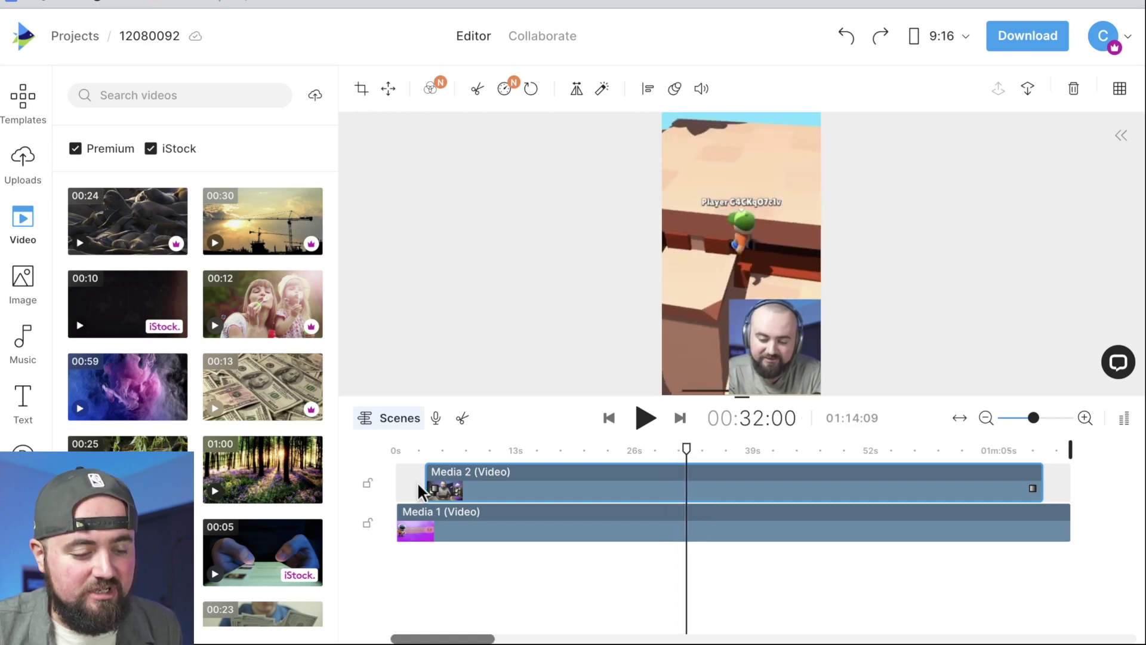
pyautogui.moveTo(426, 488); pyautogui.dragTo(376, 491)
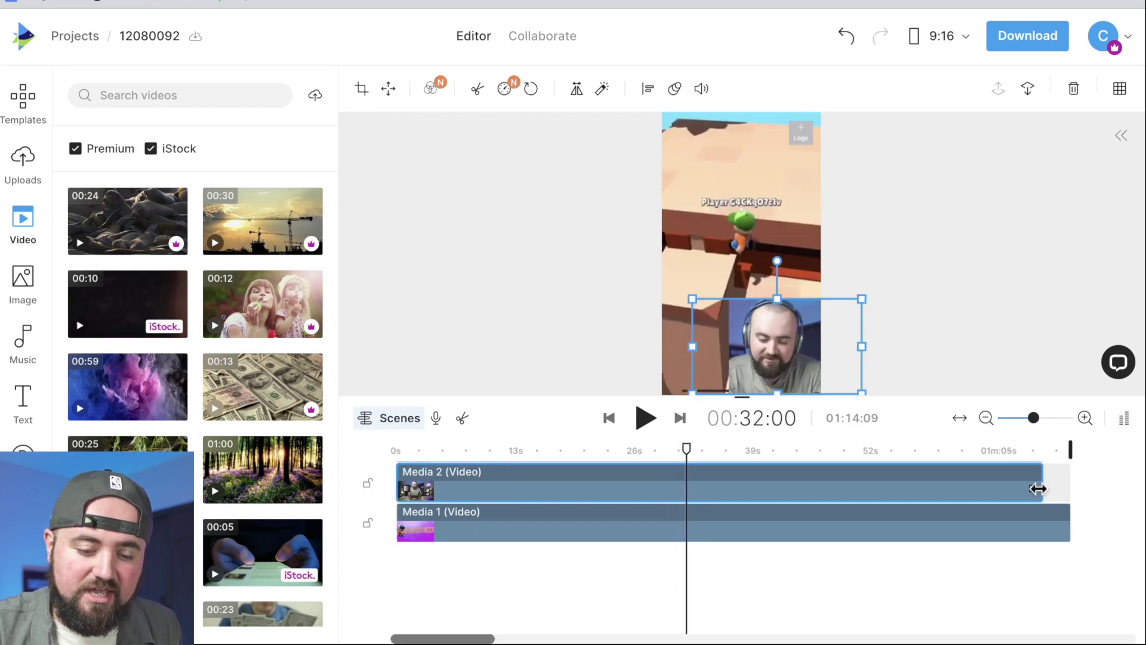
pyautogui.moveTo(1038, 483); pyautogui.dragTo(1068, 484)
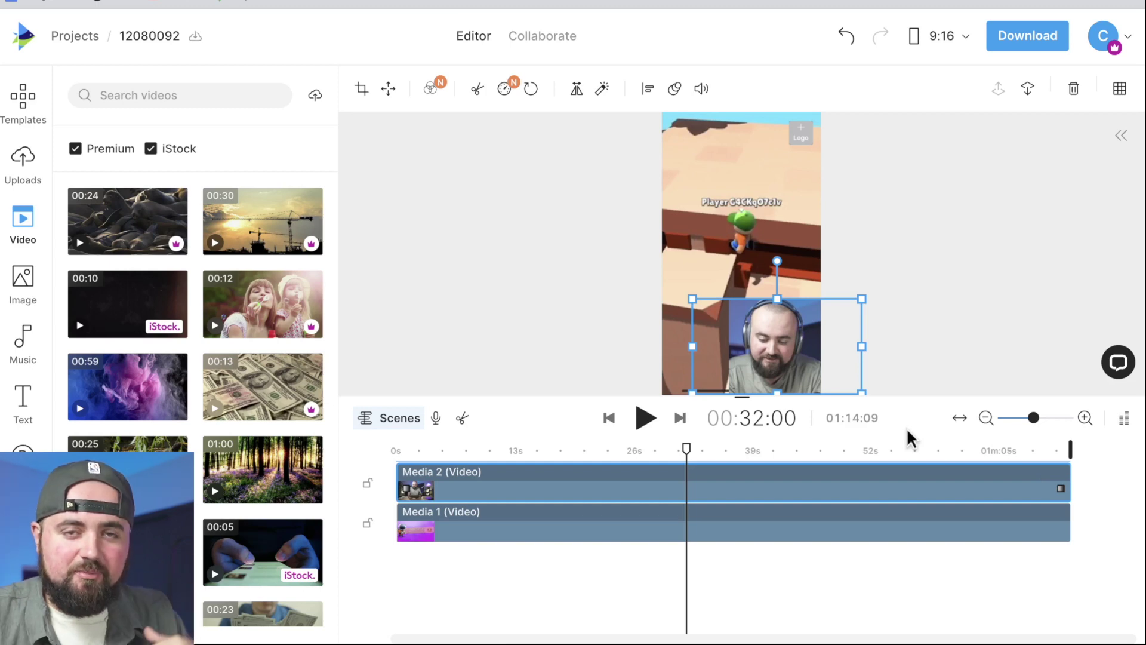
pyautogui.click(392, 450)
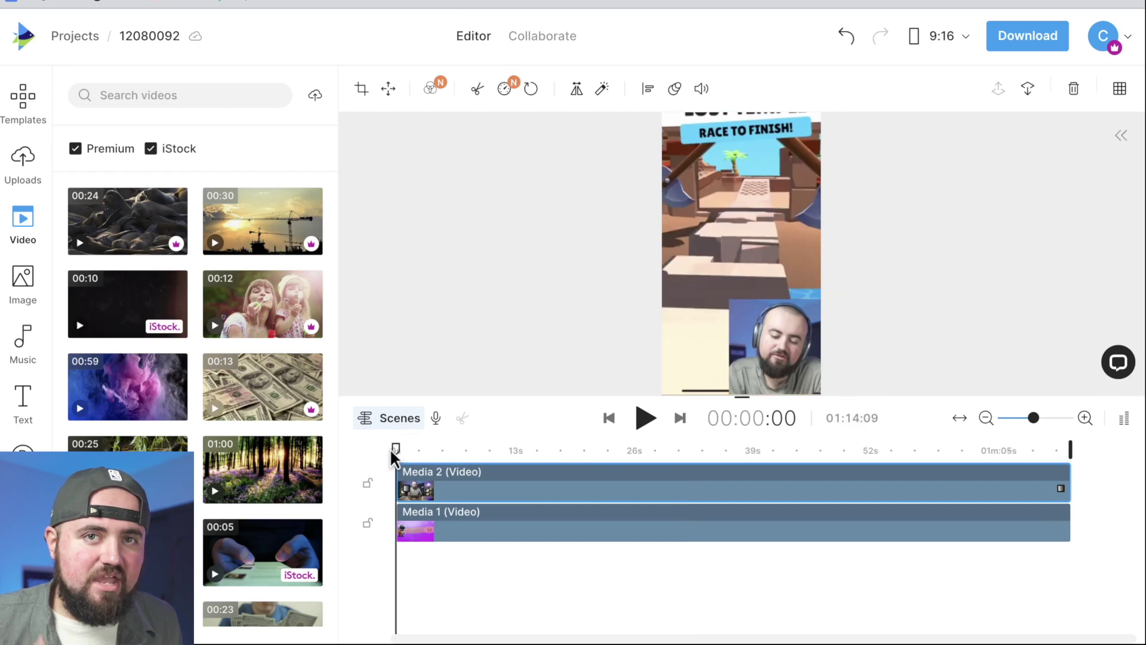
pyautogui.moveTo(395, 447); pyautogui.dragTo(449, 453)
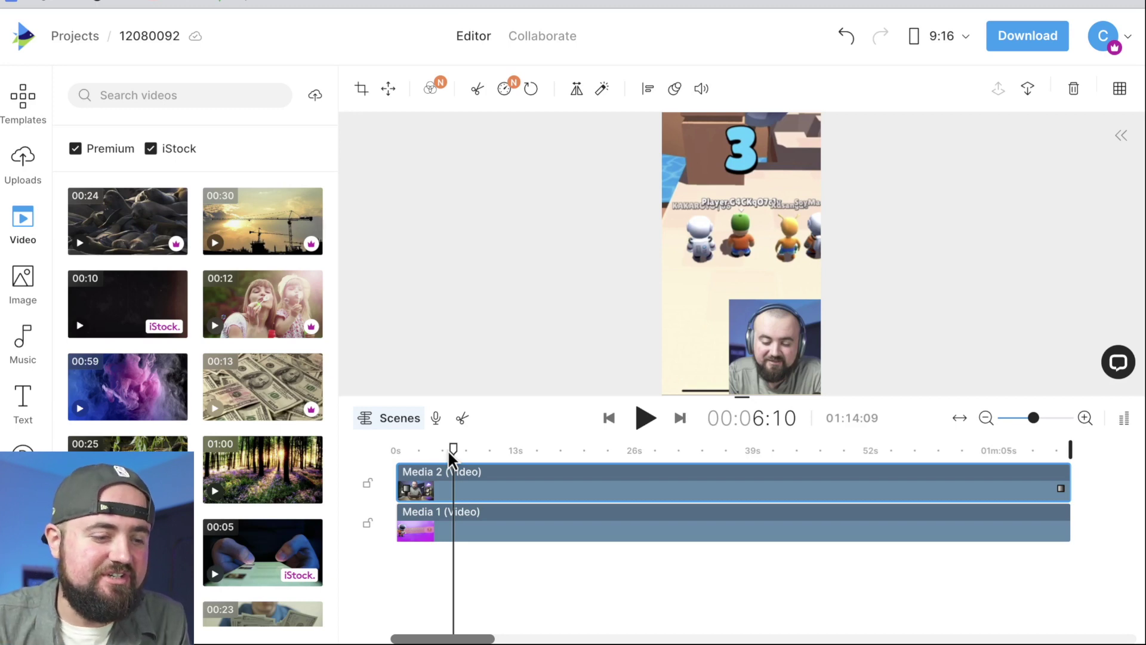
pyautogui.moveTo(449, 453); pyautogui.dragTo(616, 451)
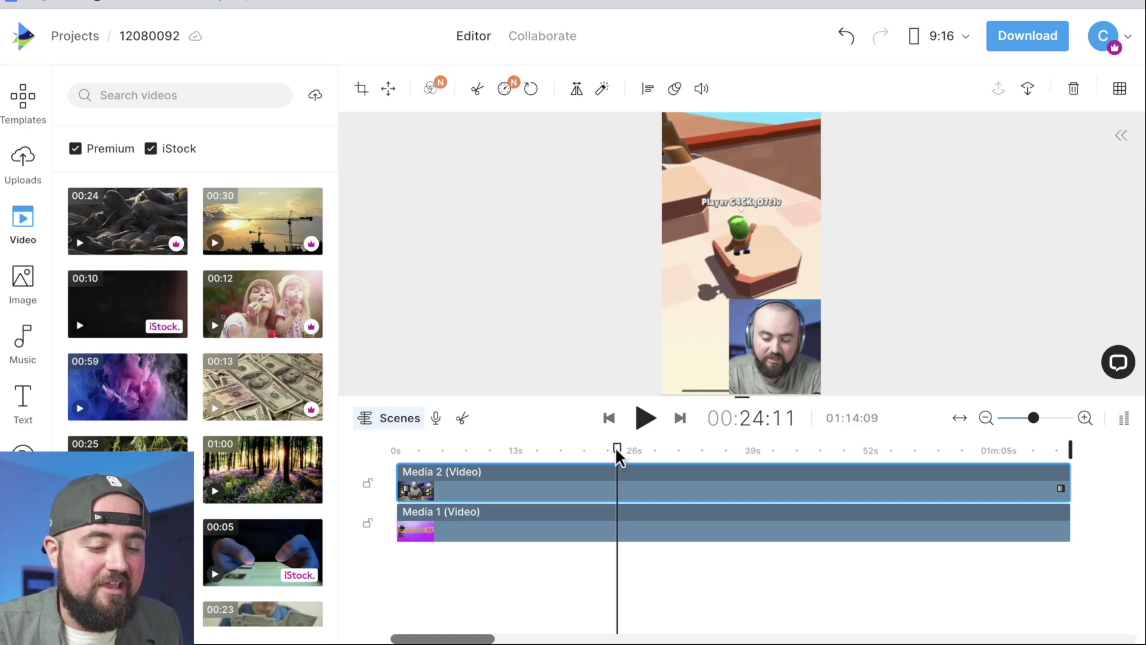
pyautogui.moveTo(616, 449); pyautogui.dragTo(689, 456)
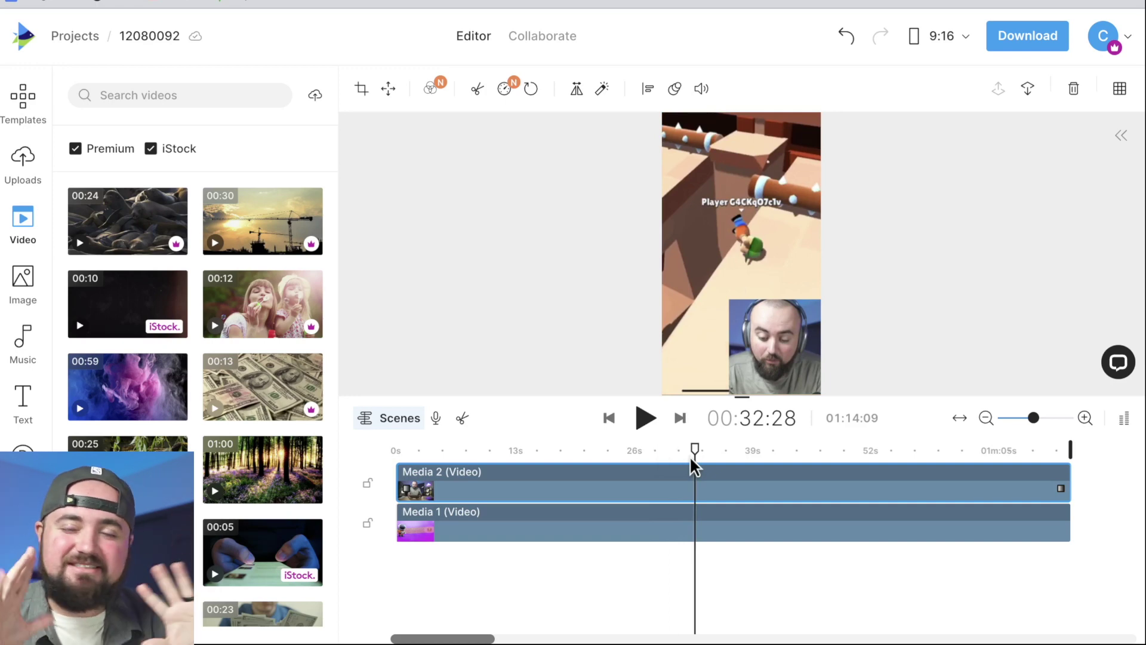
pyautogui.moveTo(691, 458); pyautogui.dragTo(608, 445)
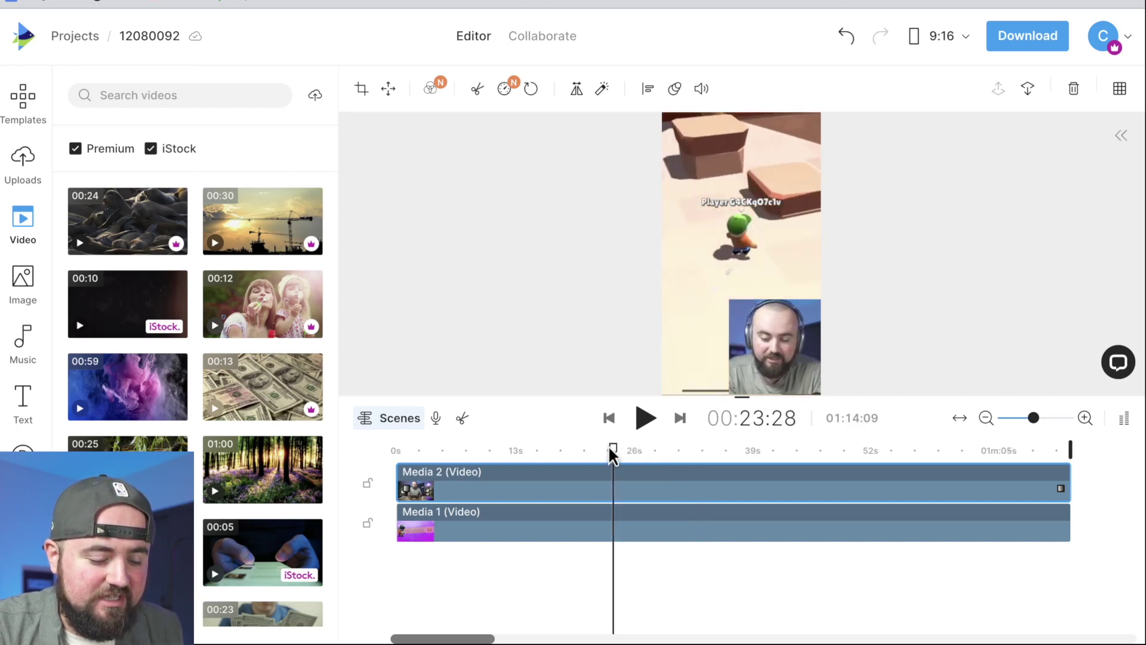
pyautogui.click(645, 417)
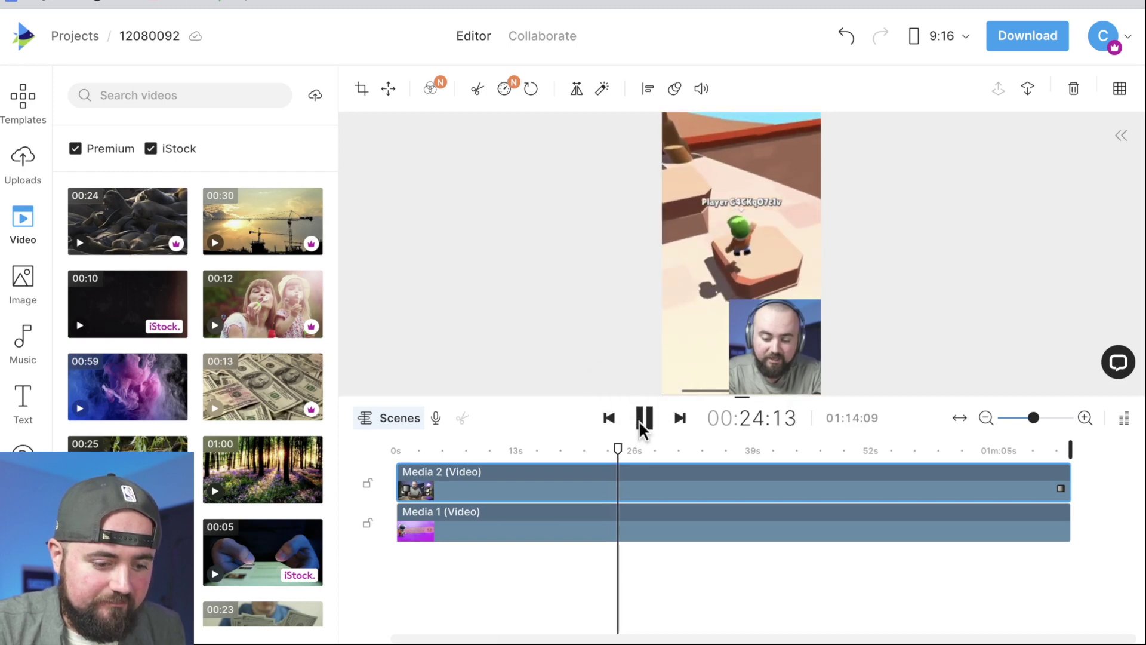
pyautogui.click(640, 419)
pyautogui.moveTo(617, 447); pyautogui.dragTo(613, 447)
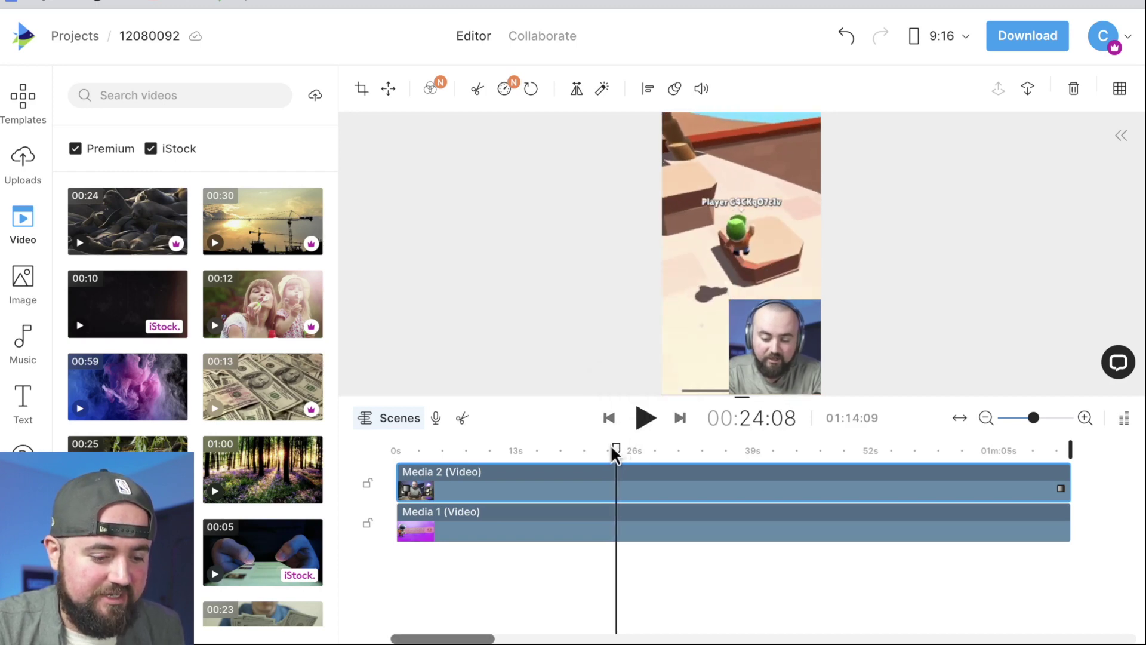
# Step: Split both clips at 24:08, delete the first parts, and move the remainders to 0s
pyautogui.click(618, 494)
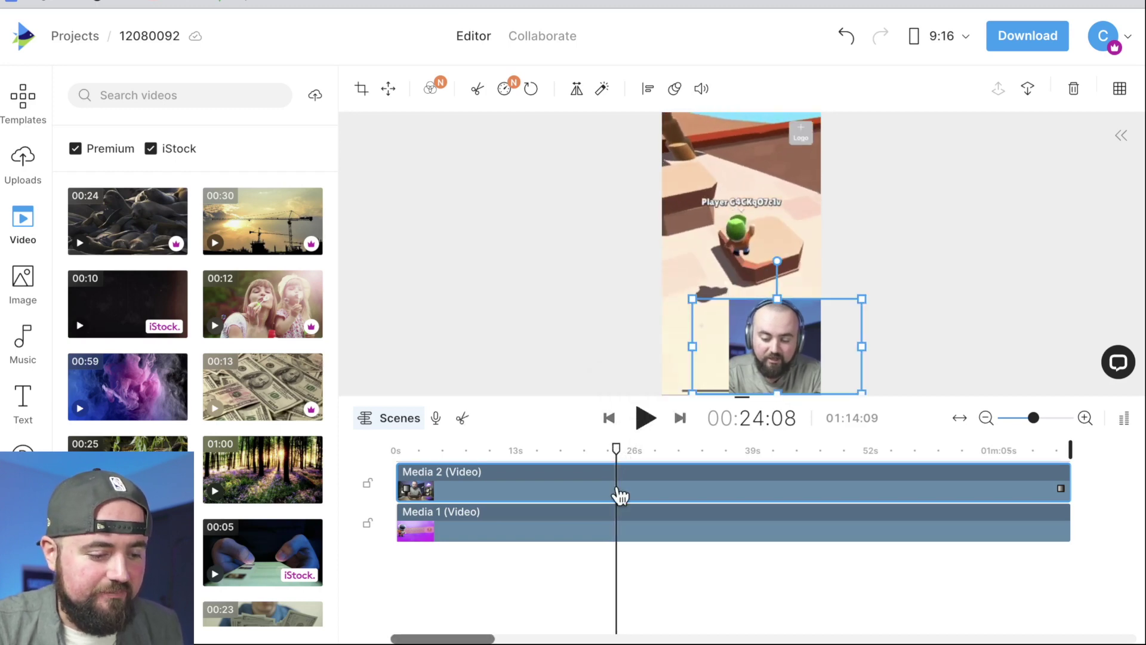
pyautogui.click(460, 418)
pyautogui.click(625, 534)
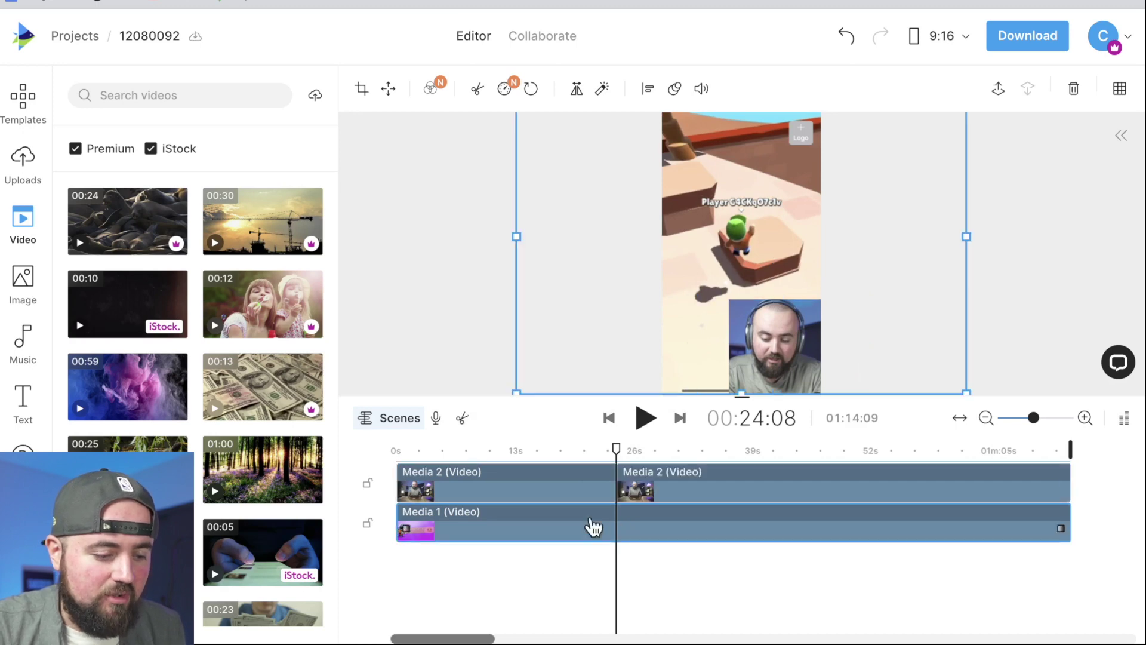
pyautogui.click(459, 418)
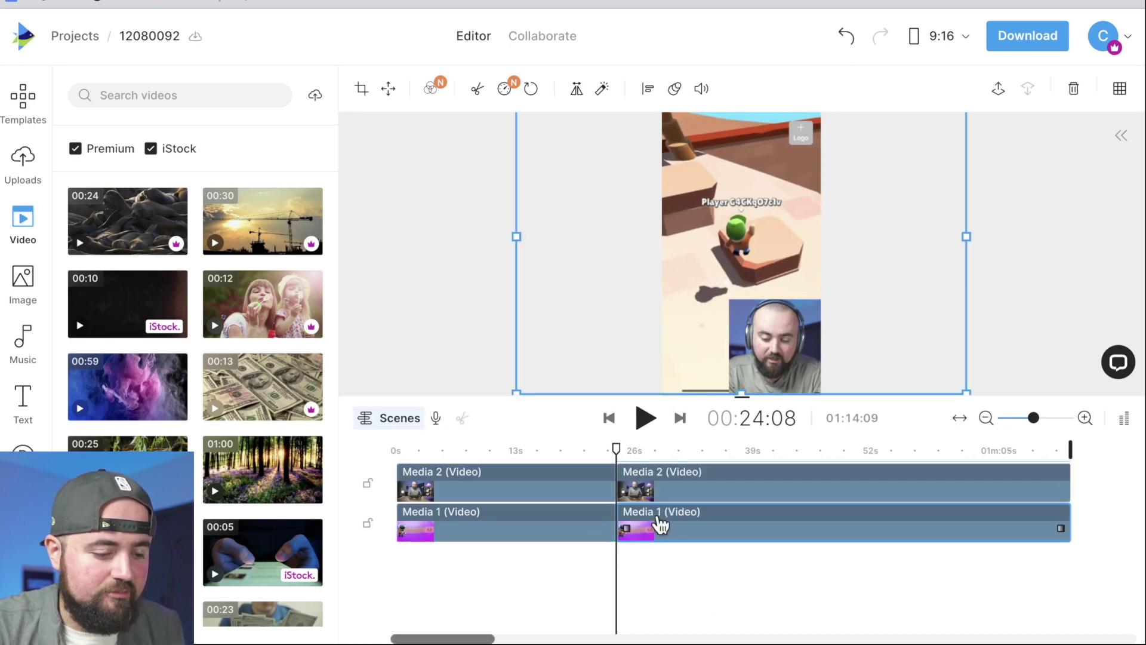
pyautogui.click(542, 533)
pyautogui.press('Delete')
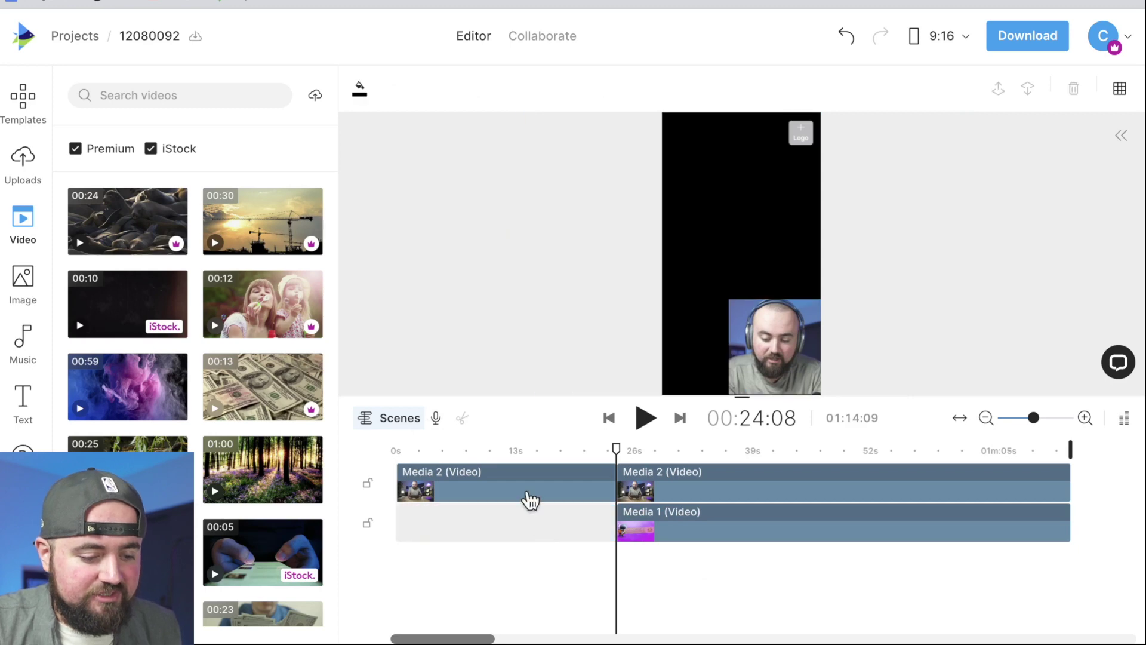
pyautogui.click(530, 498)
pyautogui.press('Delete')
pyautogui.moveTo(719, 521); pyautogui.dragTo(510, 520)
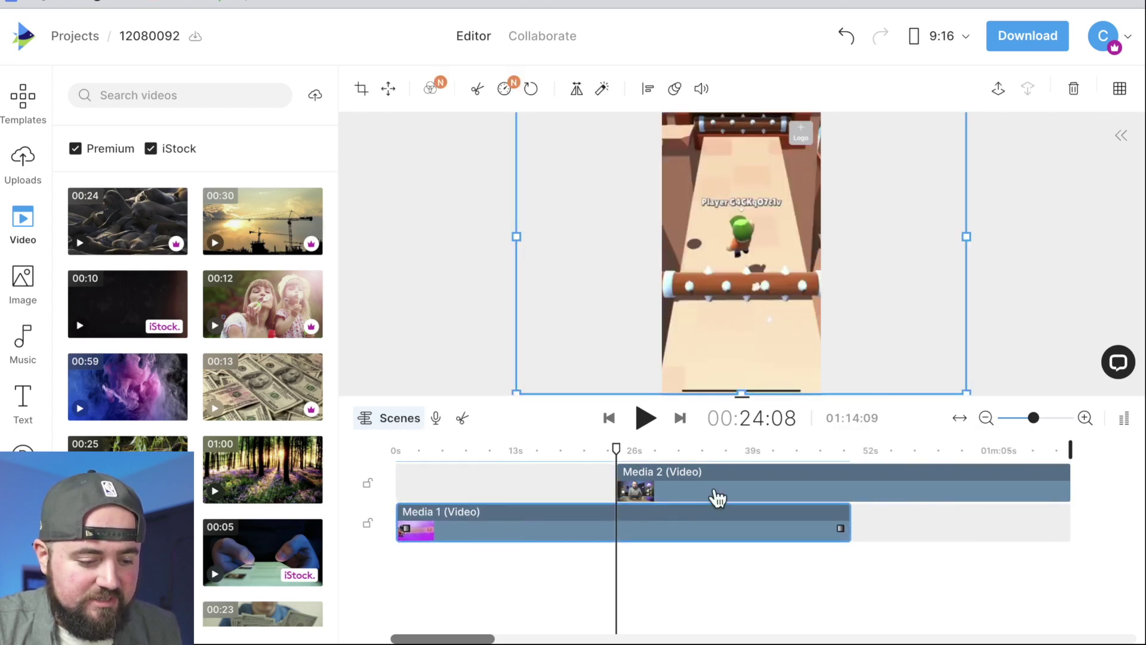
pyautogui.click(740, 494)
pyautogui.moveTo(740, 494); pyautogui.dragTo(493, 476)
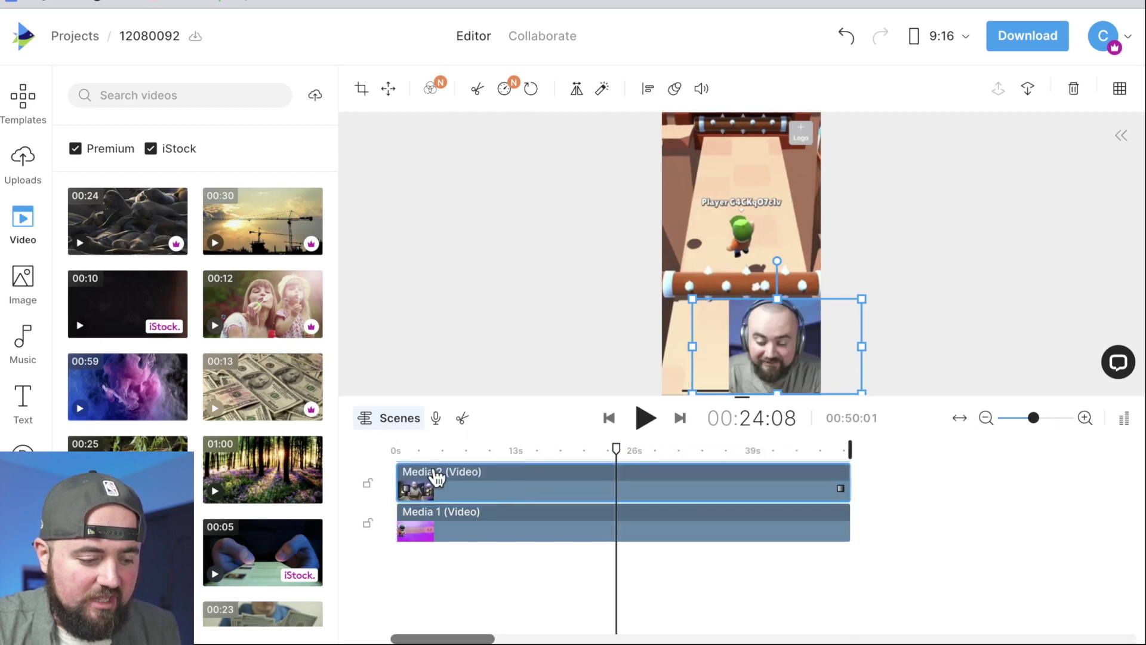
# Step: Split both clips at 11:17 and delete everything after that point
pyautogui.moveTo(423, 445); pyautogui.dragTo(497, 449)
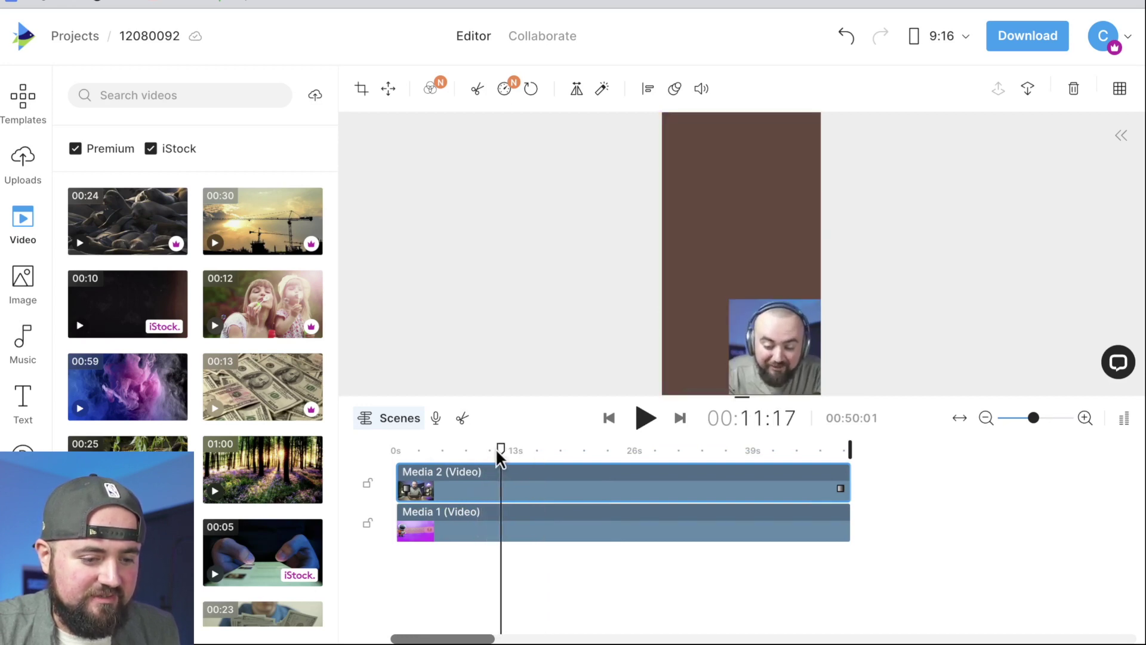
pyautogui.click(500, 498)
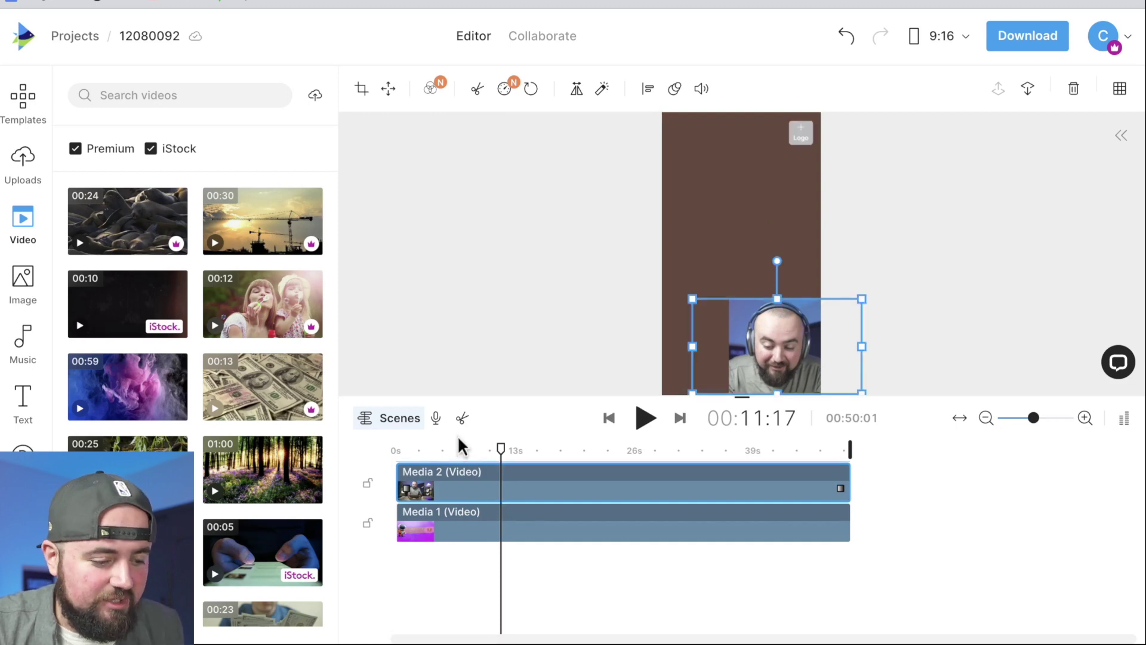
pyautogui.click(462, 418)
pyautogui.click(517, 510)
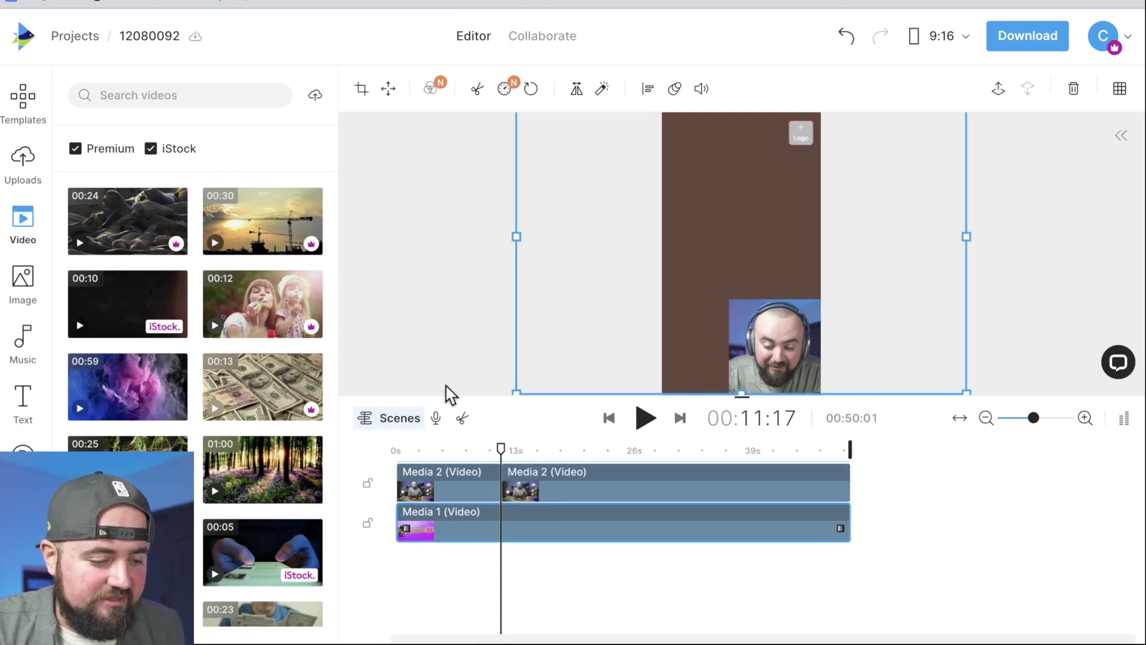
pyautogui.click(463, 419)
pyautogui.click(532, 483)
pyautogui.press('Delete')
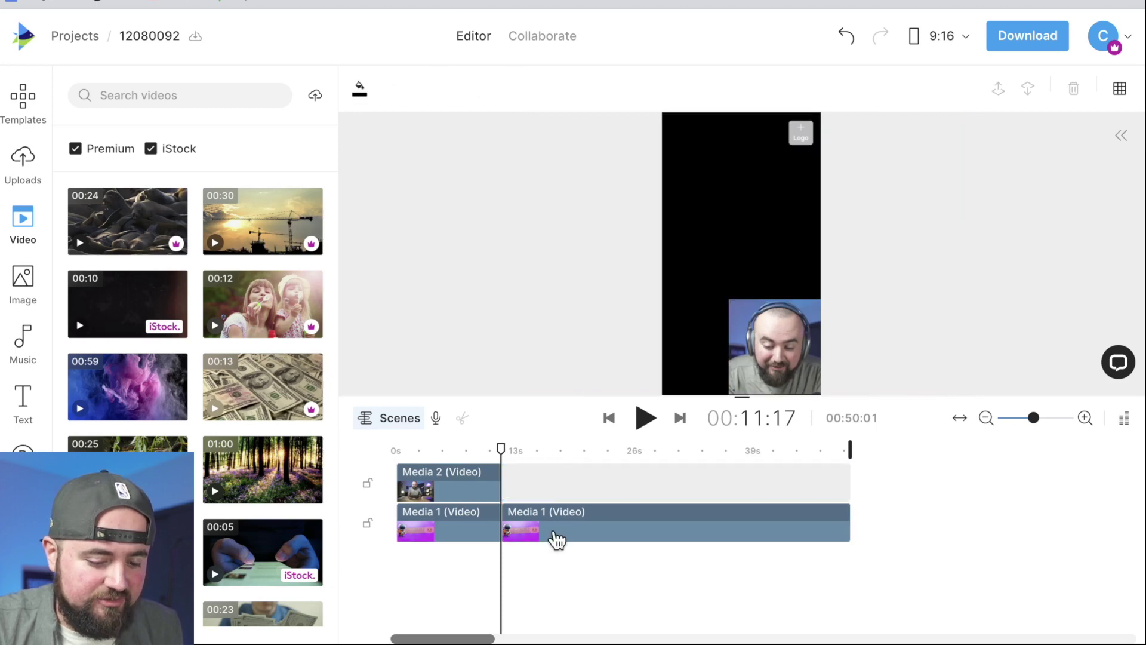
pyautogui.click(556, 539)
pyautogui.press('Delete')
pyautogui.moveTo(478, 451); pyautogui.dragTo(392, 460)
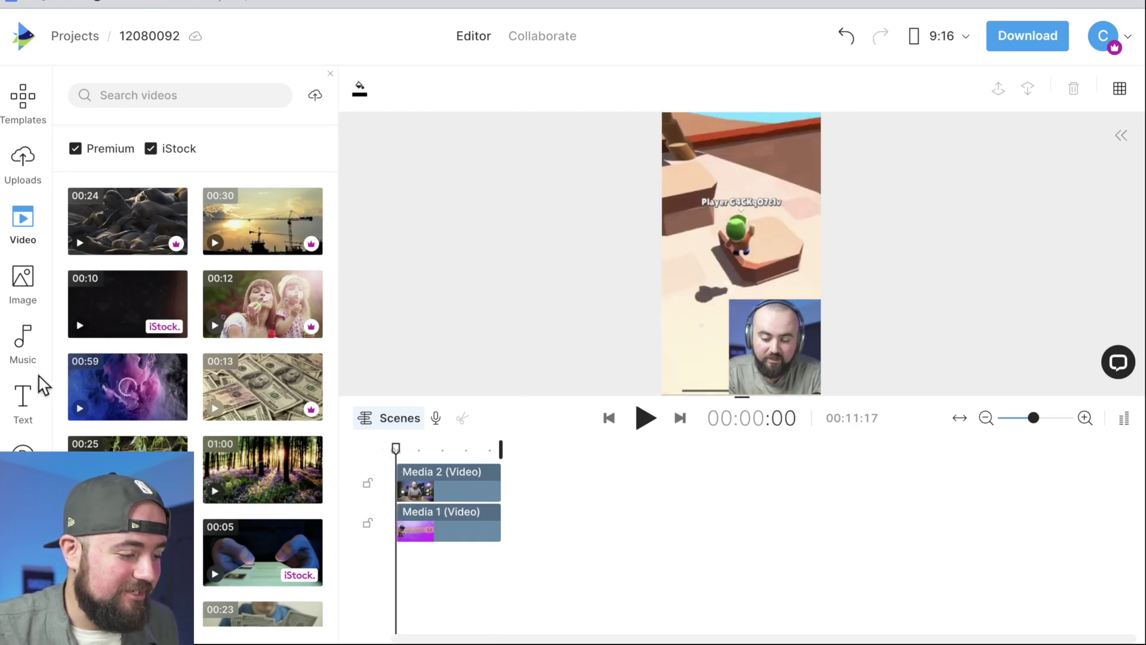
# Step: Browse the music library's Cinematic category
pyautogui.scroll(-1, 33, 412)
pyautogui.scroll(-1, 30, 394)
pyautogui.click(20, 331)
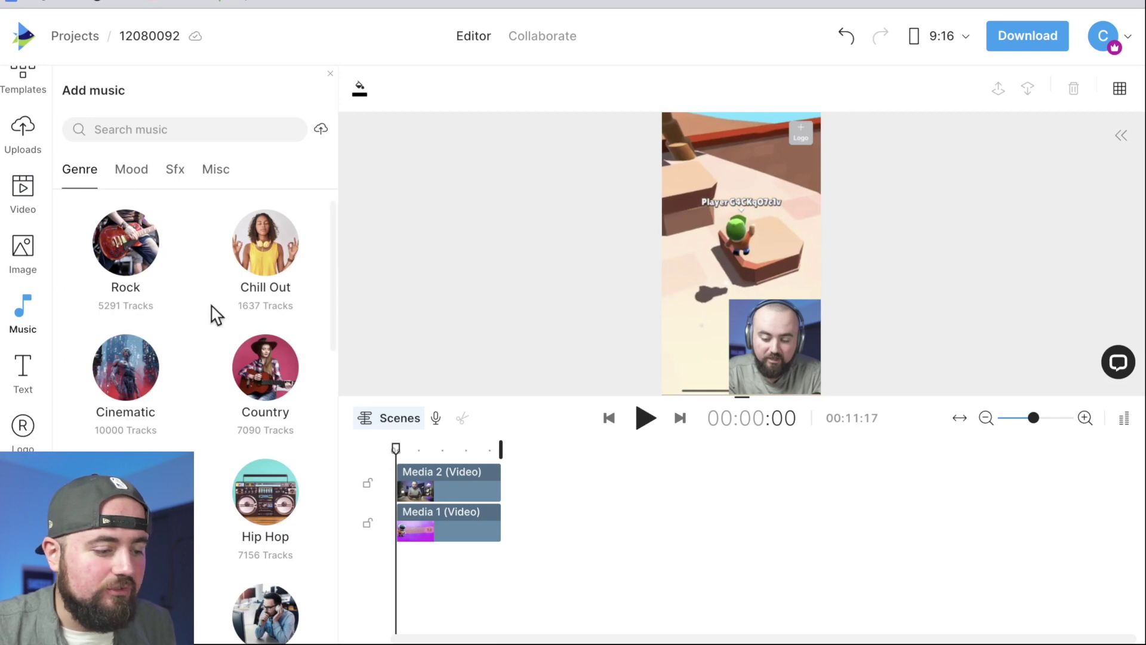
pyautogui.scroll(-3, 264, 332)
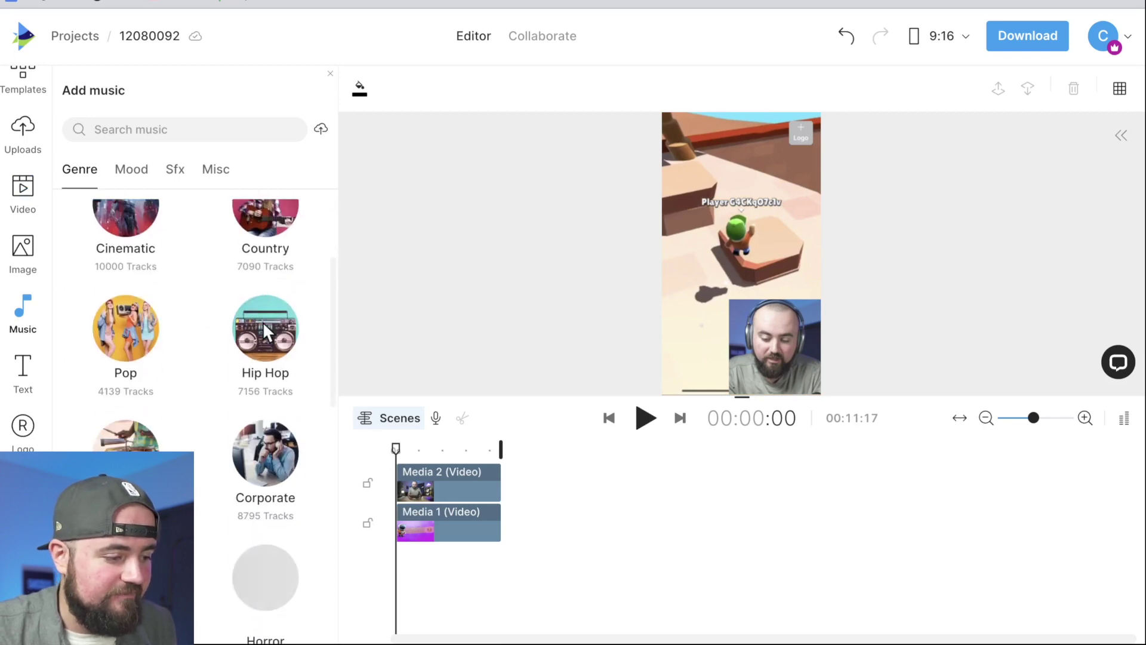
pyautogui.scroll(1, 265, 332)
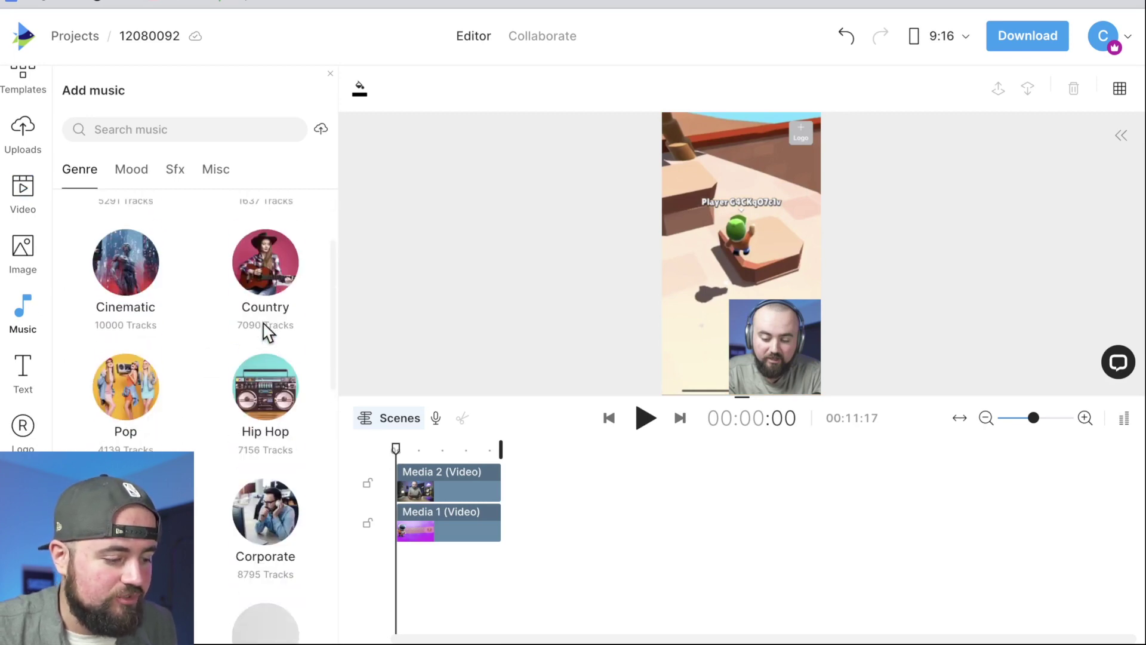
pyautogui.click(121, 277)
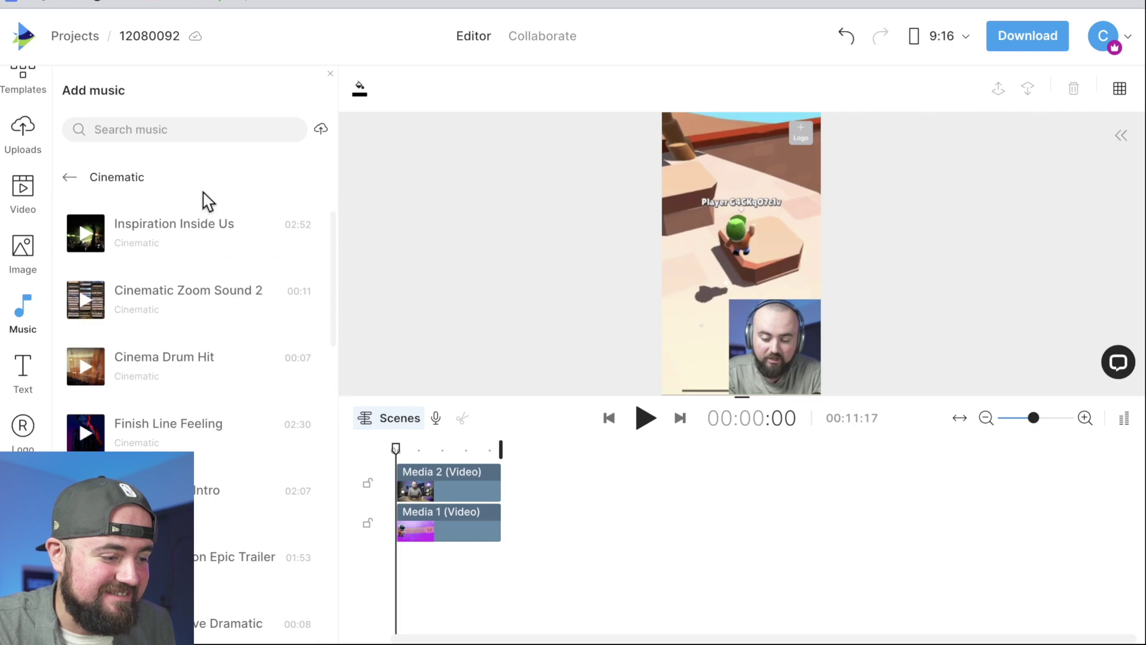
# Step: Preview 'Epic And Emotion Short Version' from about 00:56, then stop it
pyautogui.scroll(-6, 221, 203)
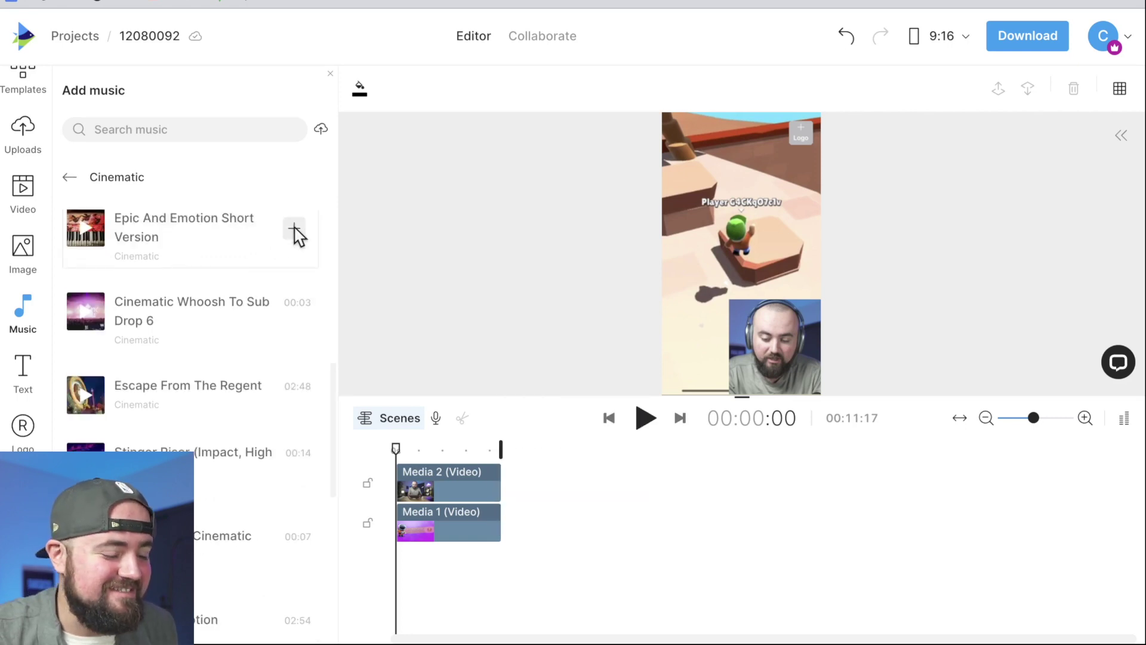
pyautogui.press('XF86AudioLowerVolume')
pyautogui.press('XF86AudioRaiseVolume')
pyautogui.press('XF86AudioRaiseVolume')
pyautogui.press('XF86AudioRaiseVolume')
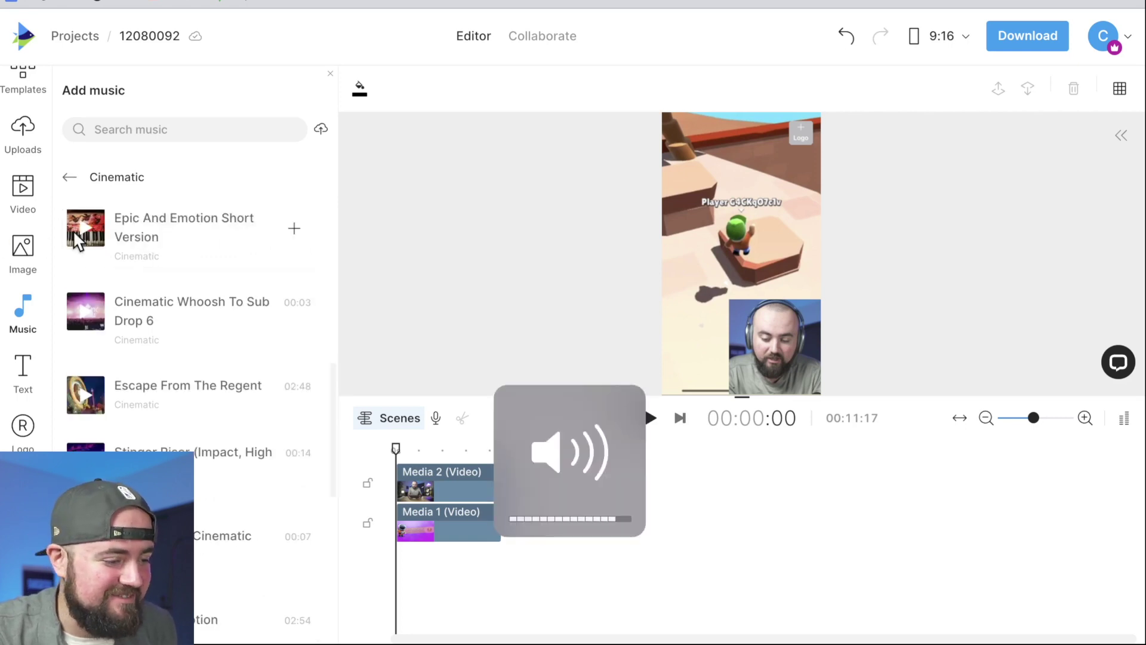
pyautogui.click(89, 239)
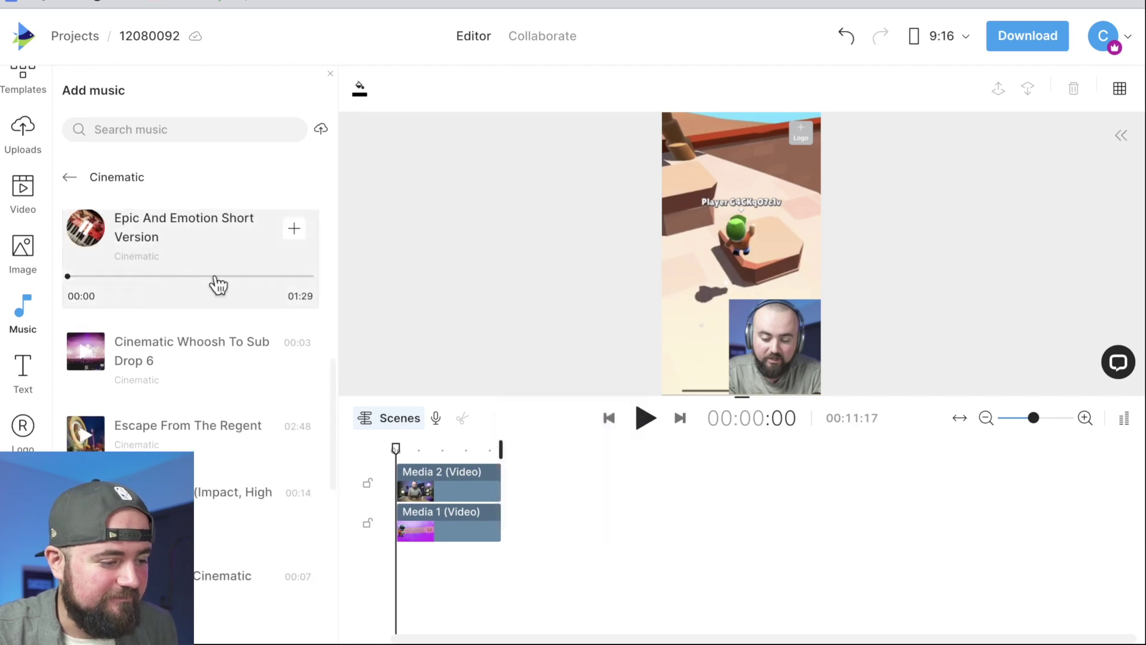
pyautogui.click(222, 278)
pyautogui.press('XF86AudioLowerVolume')
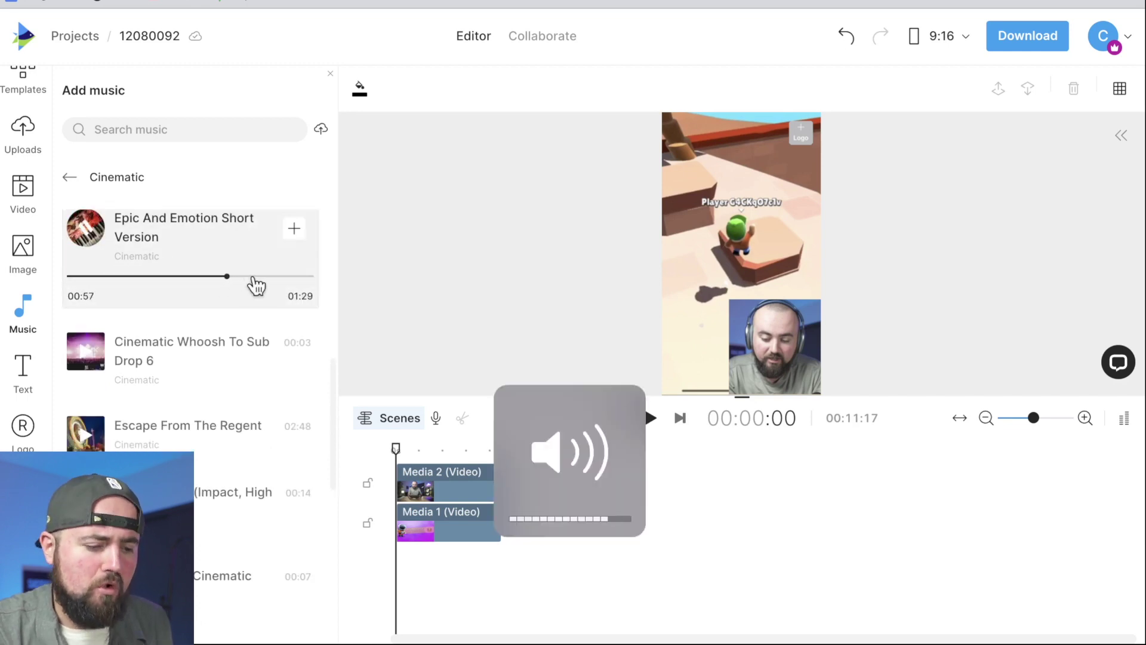
pyautogui.press('XF86AudioLowerVolume')
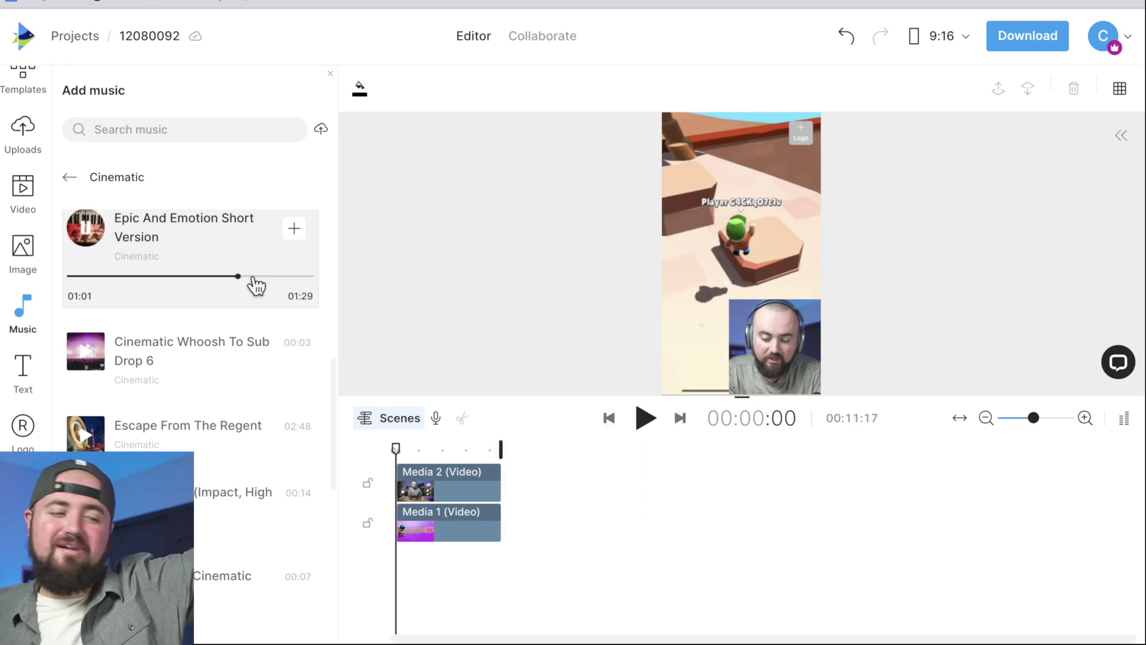
pyautogui.click(89, 233)
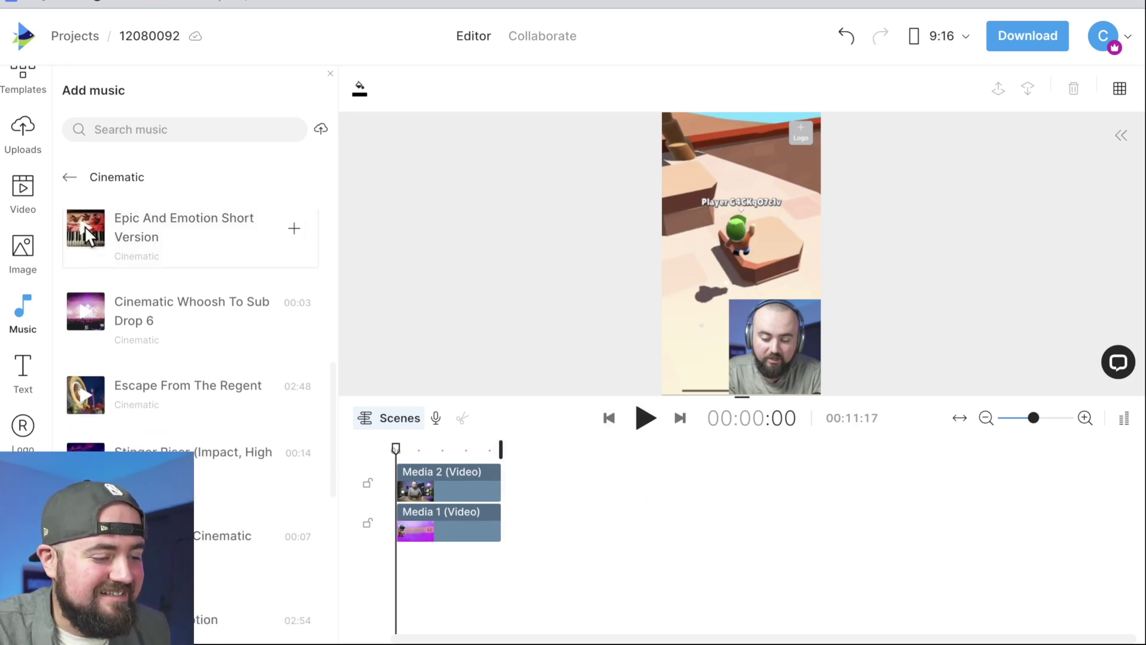
# Step: Add 'Epic And Emotion Short Version' and trim it to its 00:53–01:04 section
pyautogui.click(294, 231)
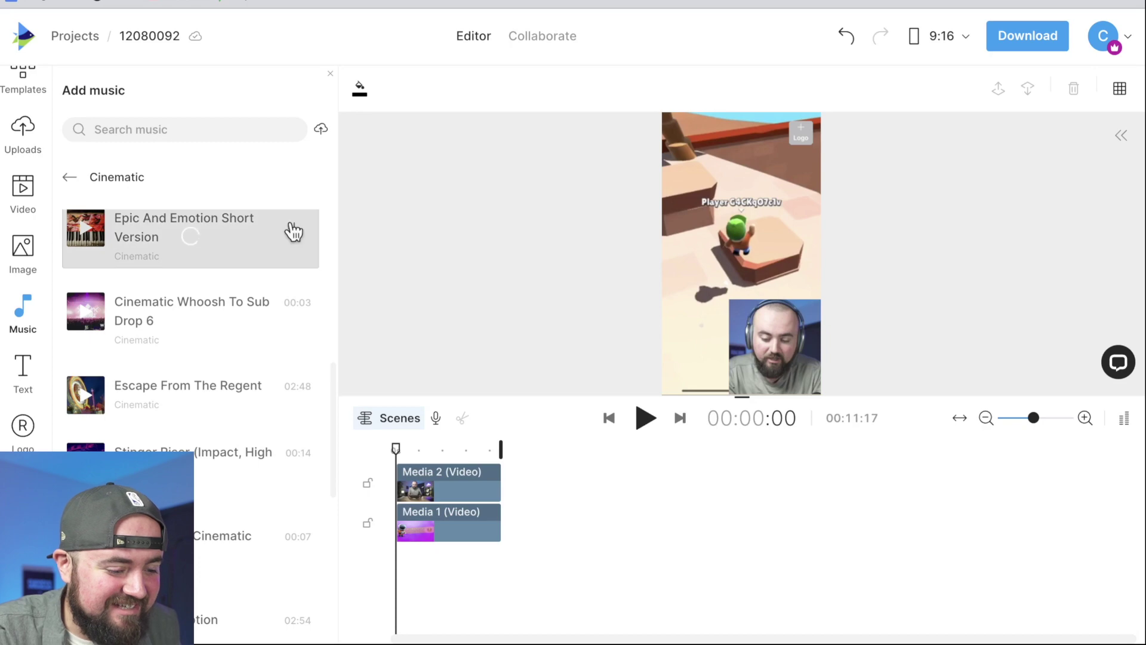
pyautogui.press('XF86AudioLowerVolume')
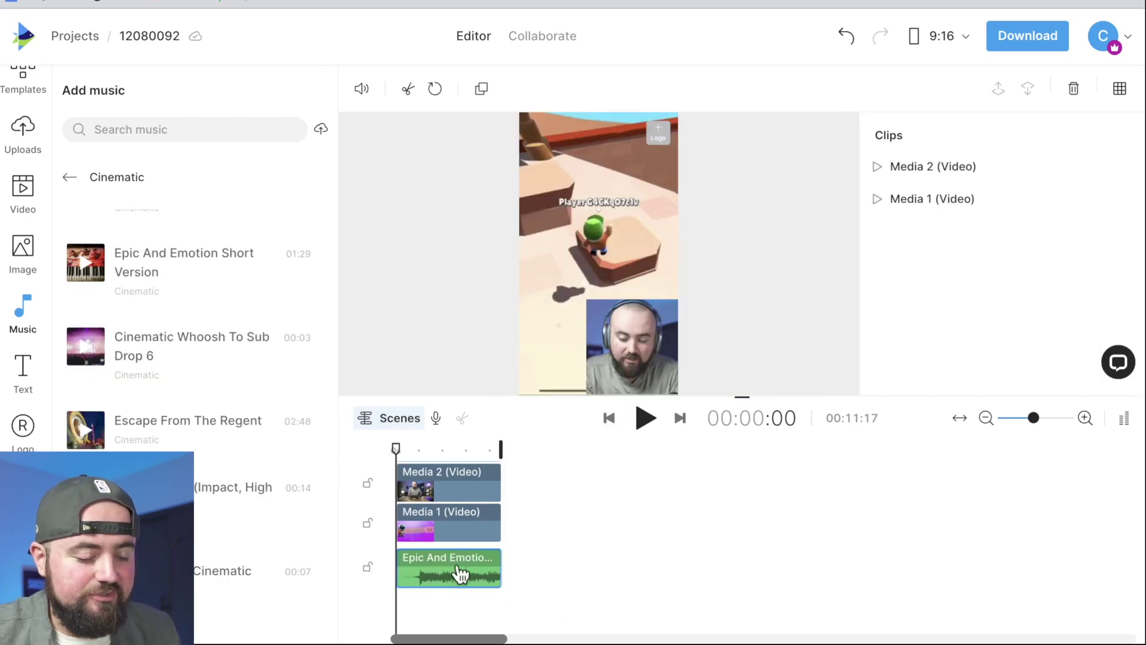
pyautogui.rightClick(461, 574)
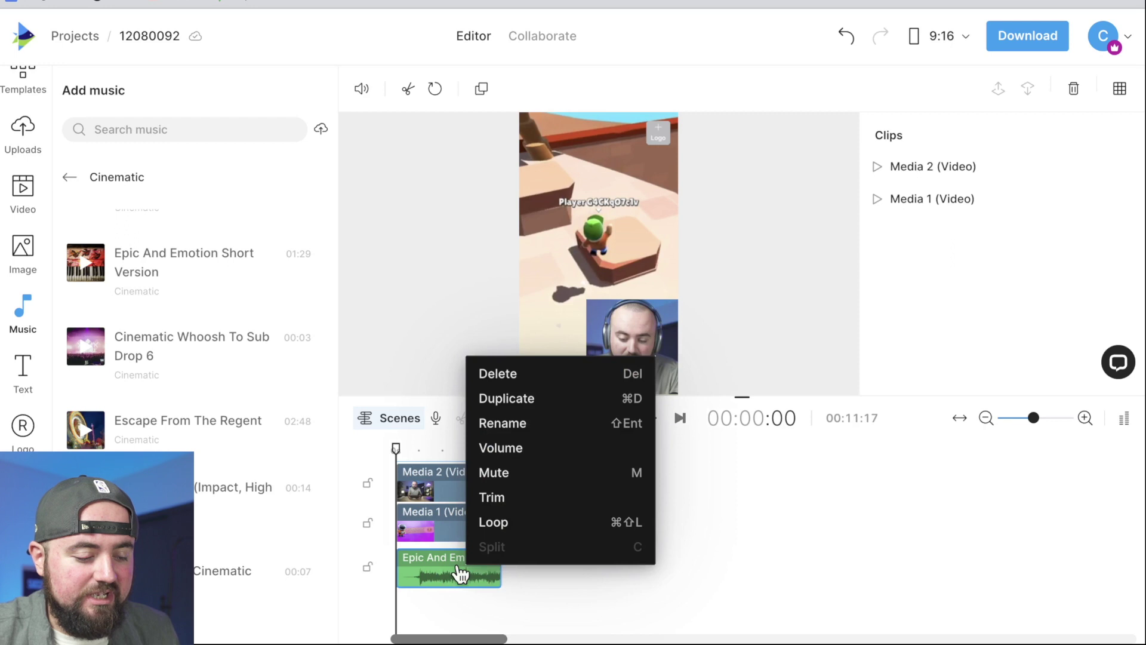
pyautogui.click(503, 502)
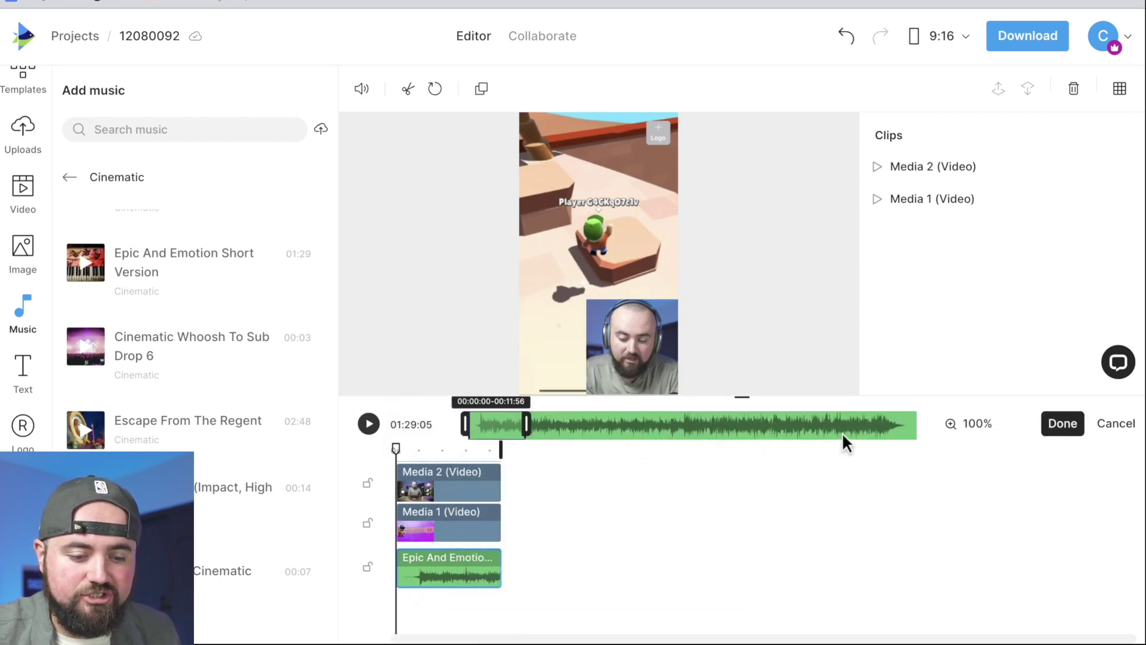
pyautogui.moveTo(496, 423); pyautogui.dragTo(737, 433)
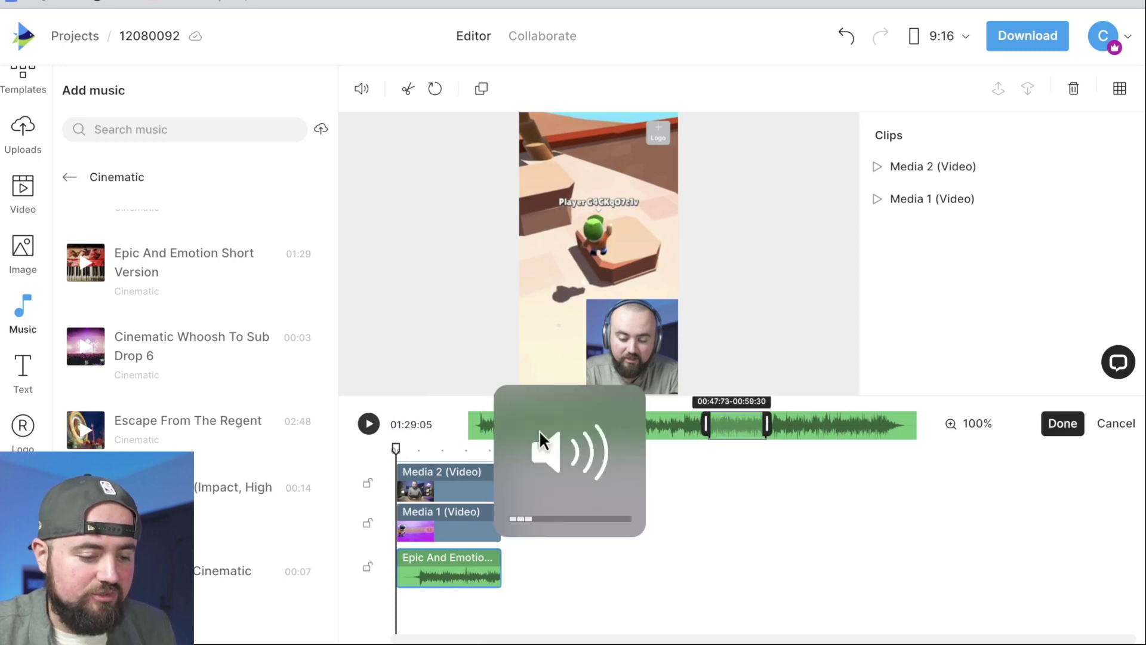
pyautogui.click(369, 425)
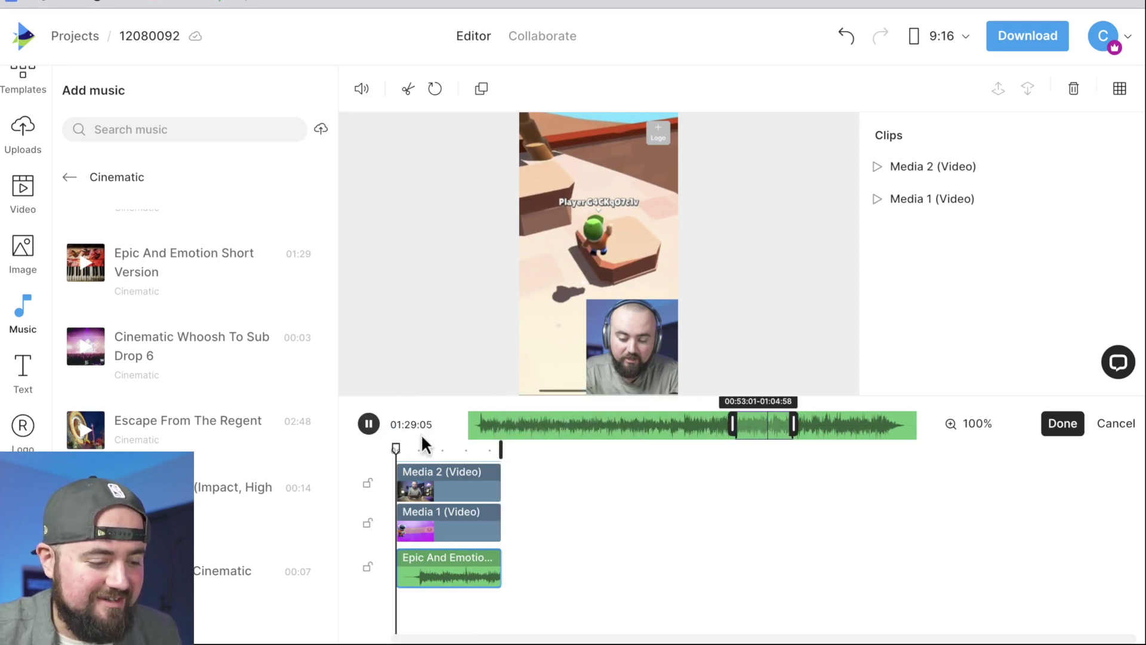
pyautogui.click(1061, 423)
# Step: Cut the music at 00:07:25 and delete the leftover piece after it
pyautogui.click(467, 570)
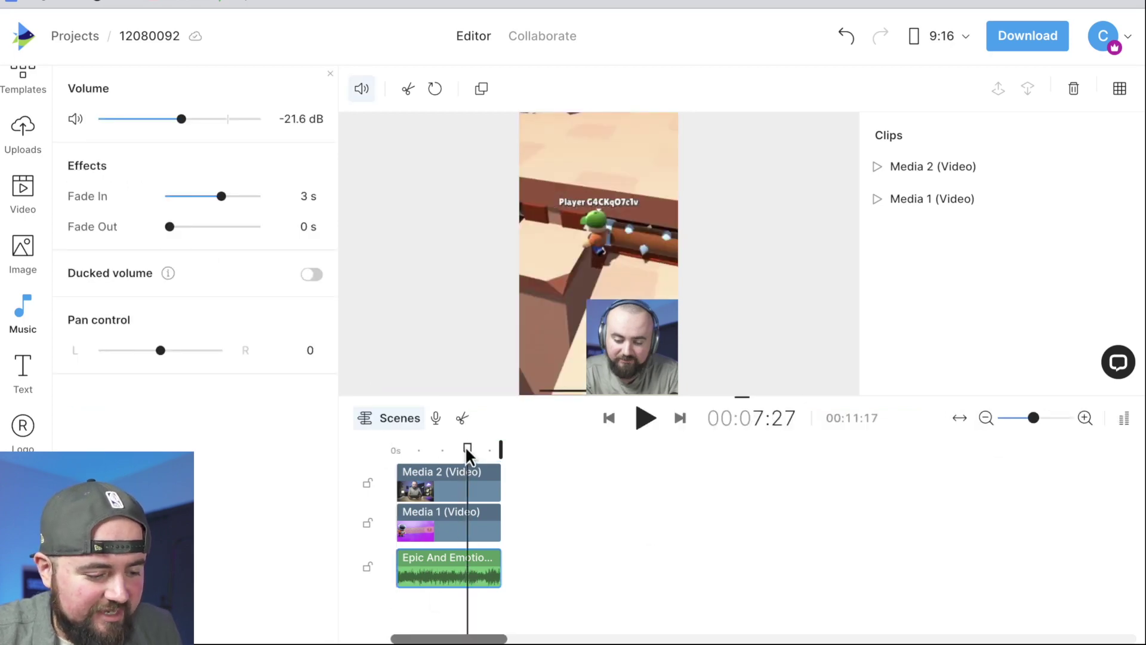
pyautogui.moveTo(467, 452); pyautogui.dragTo(459, 452)
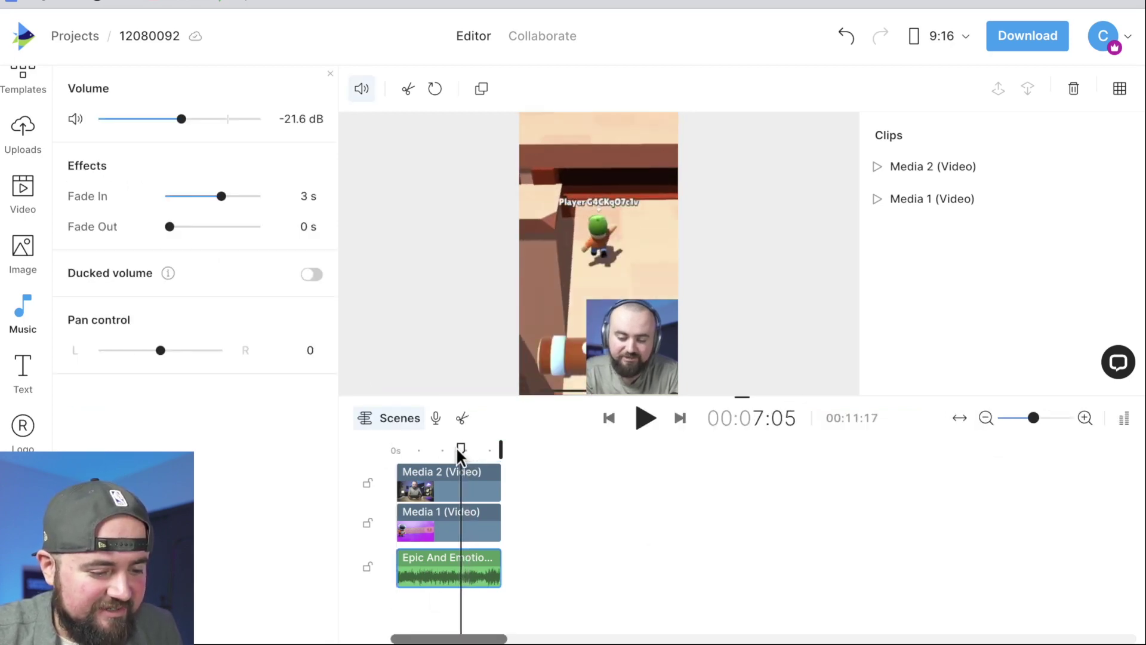
pyautogui.press('space')
pyautogui.press('space')
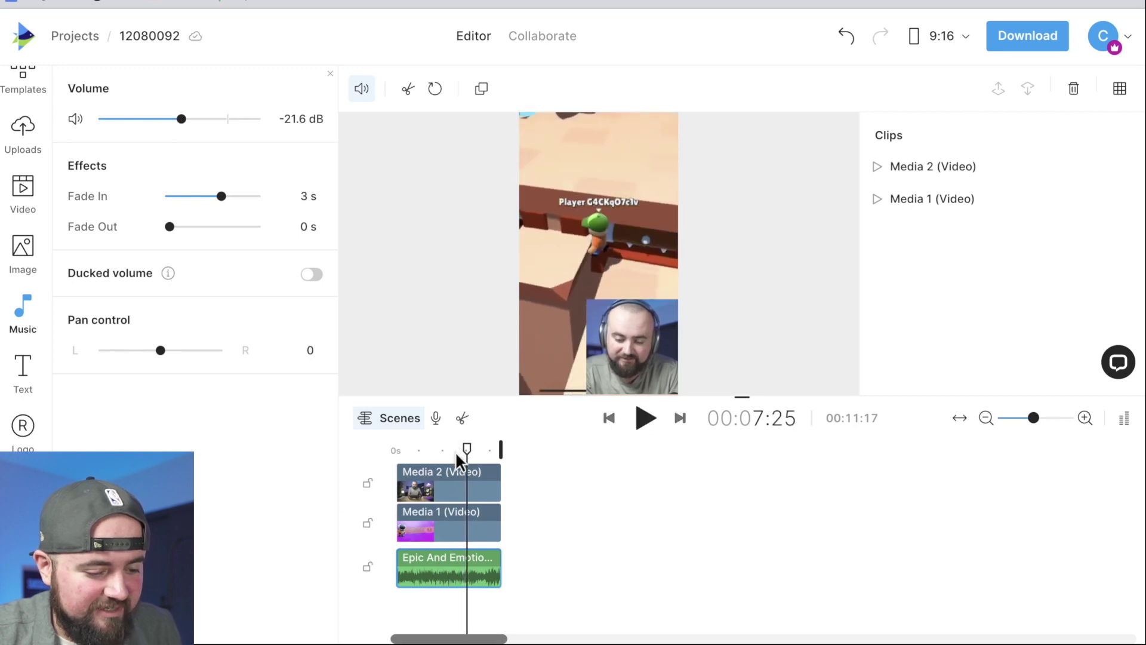
pyautogui.click(462, 417)
pyautogui.click(487, 574)
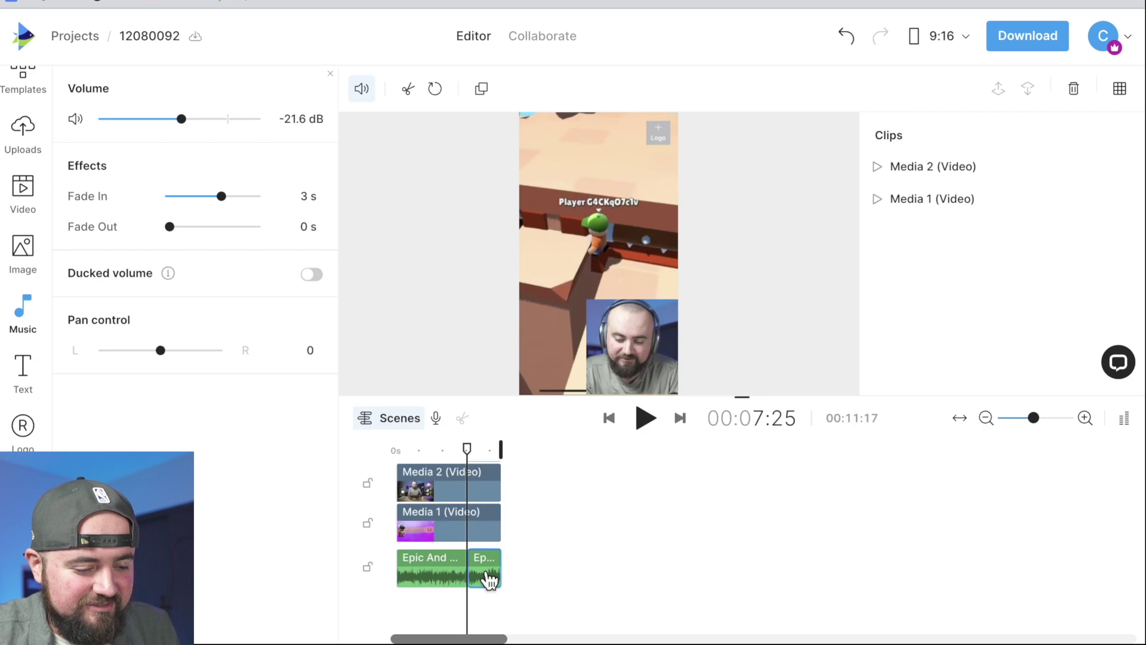
pyautogui.press('Delete')
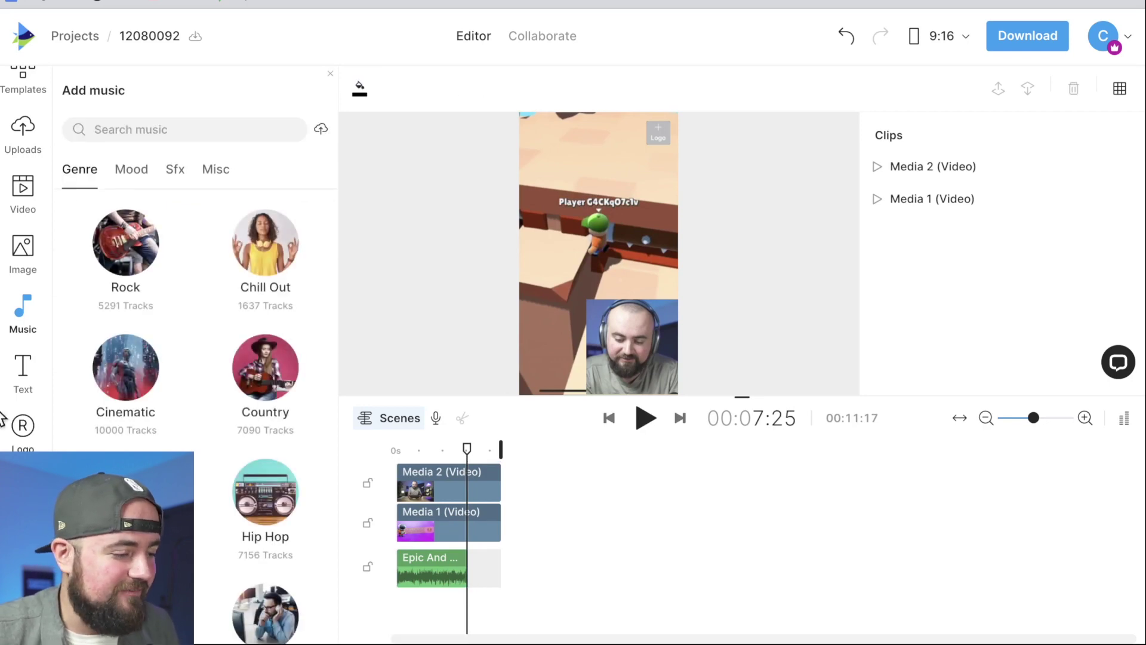
# Step: Add the Bong 11 sound effect and delete its looped remainder
pyautogui.scroll(-1, 22, 361)
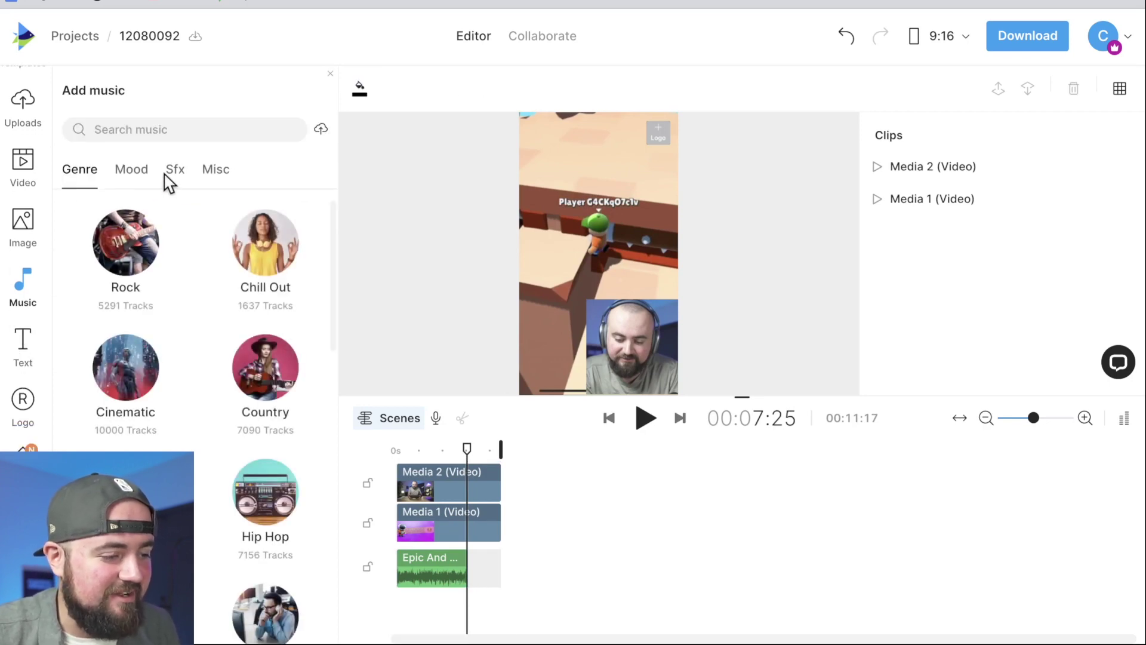
pyautogui.click(173, 173)
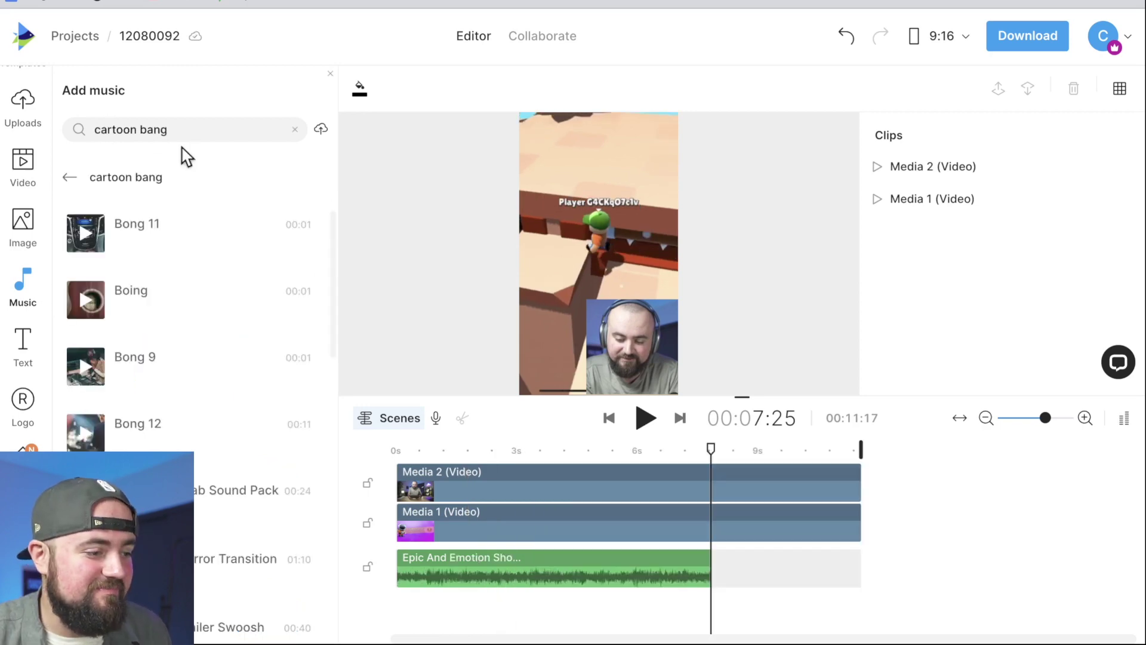
pyautogui.click(87, 230)
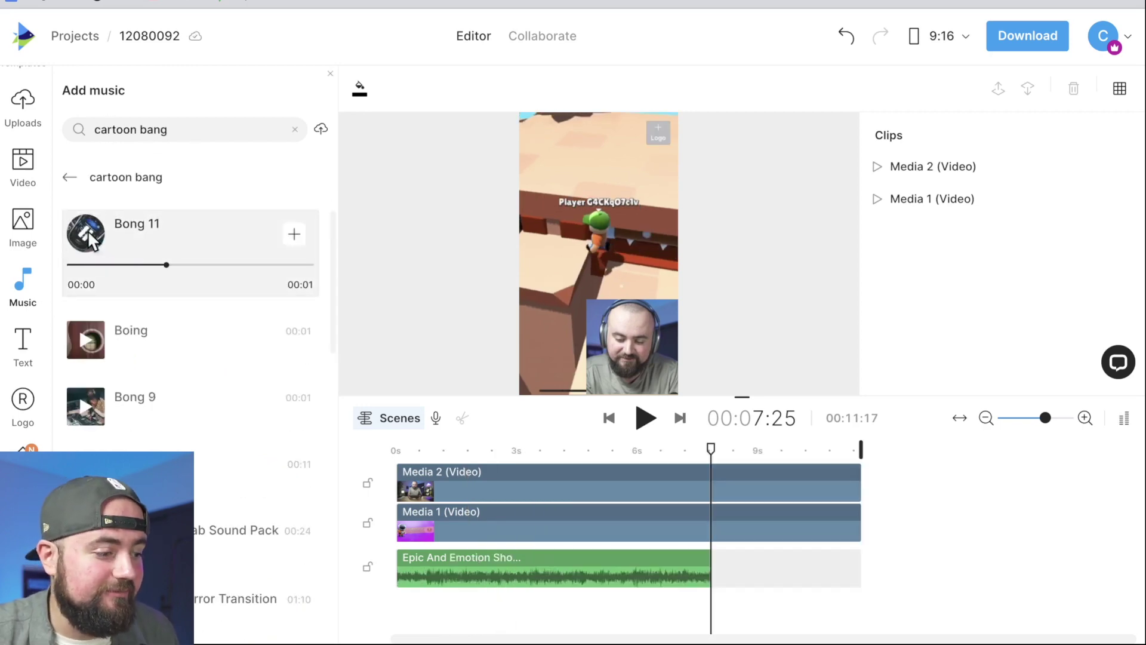
pyautogui.click(295, 239)
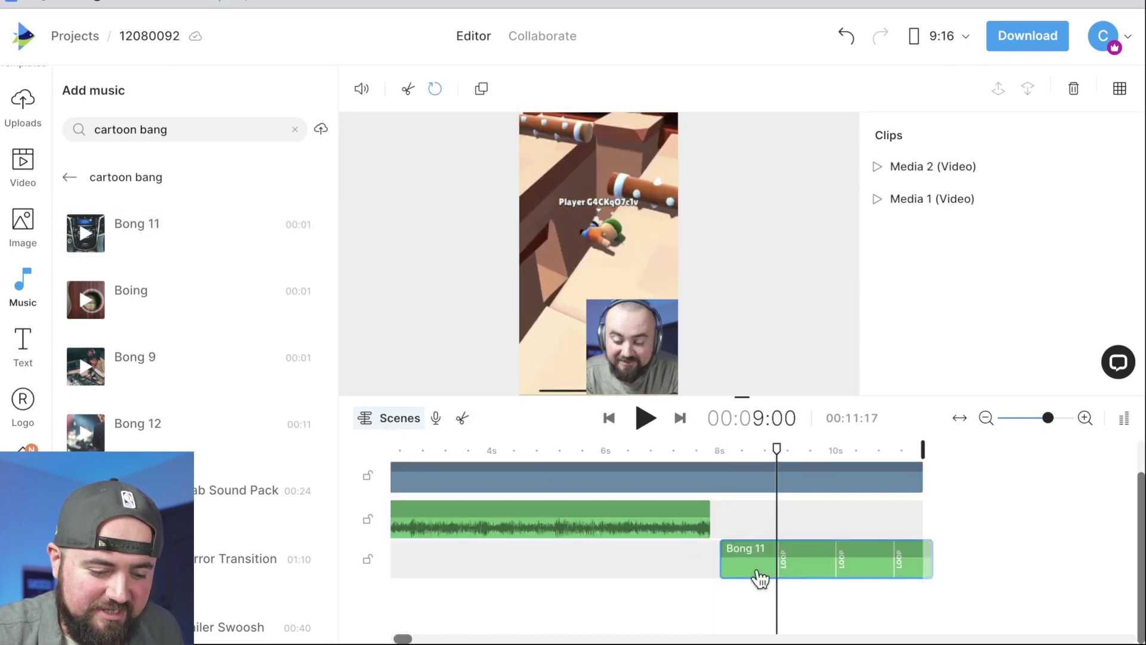
pyautogui.click(463, 419)
pyautogui.click(838, 574)
pyautogui.press('Delete')
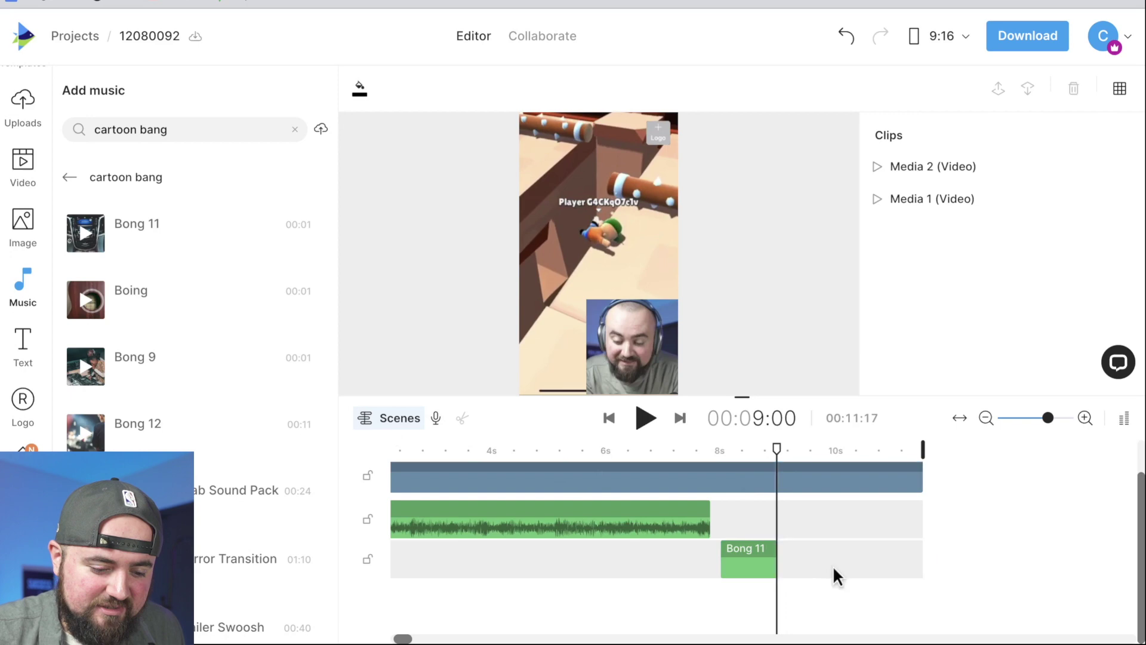
# Step: Set Bong 11 to -24 dB volume with no fade-out
pyautogui.click(754, 571)
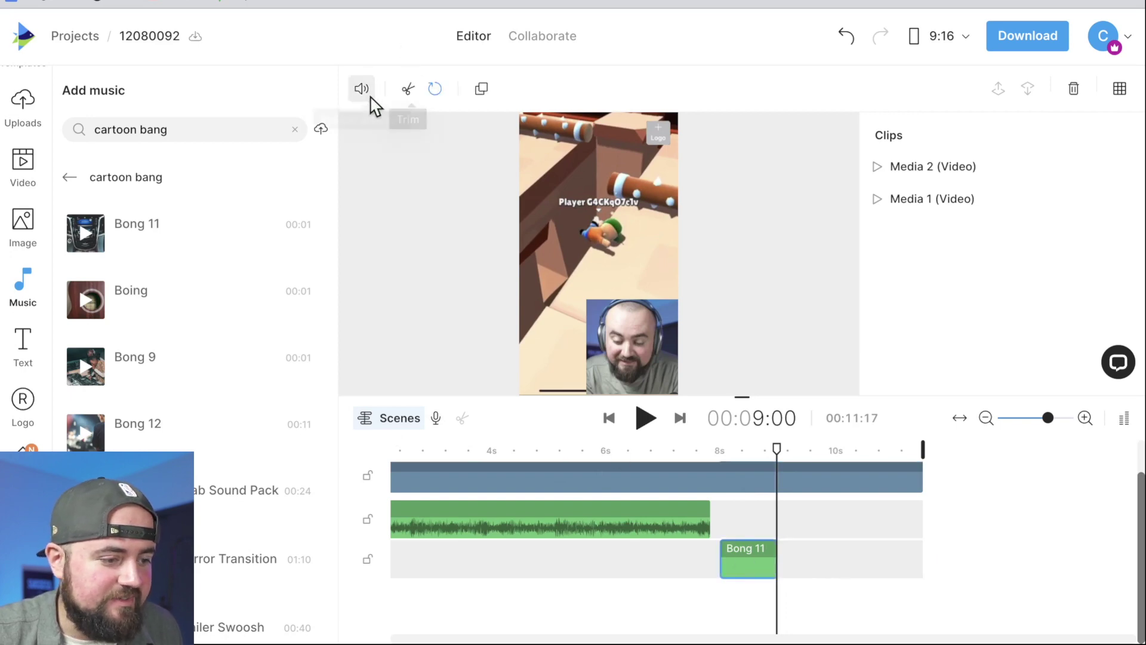
pyautogui.click(363, 91)
pyautogui.moveTo(226, 118); pyautogui.dragTo(178, 121)
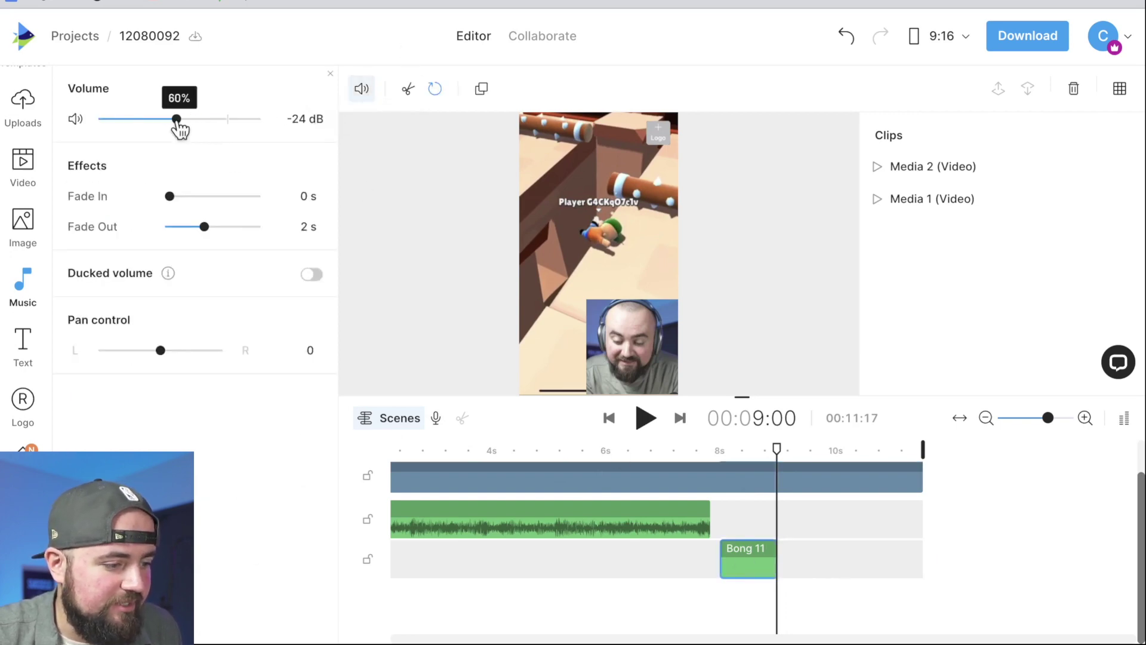
pyautogui.moveTo(205, 227); pyautogui.dragTo(124, 233)
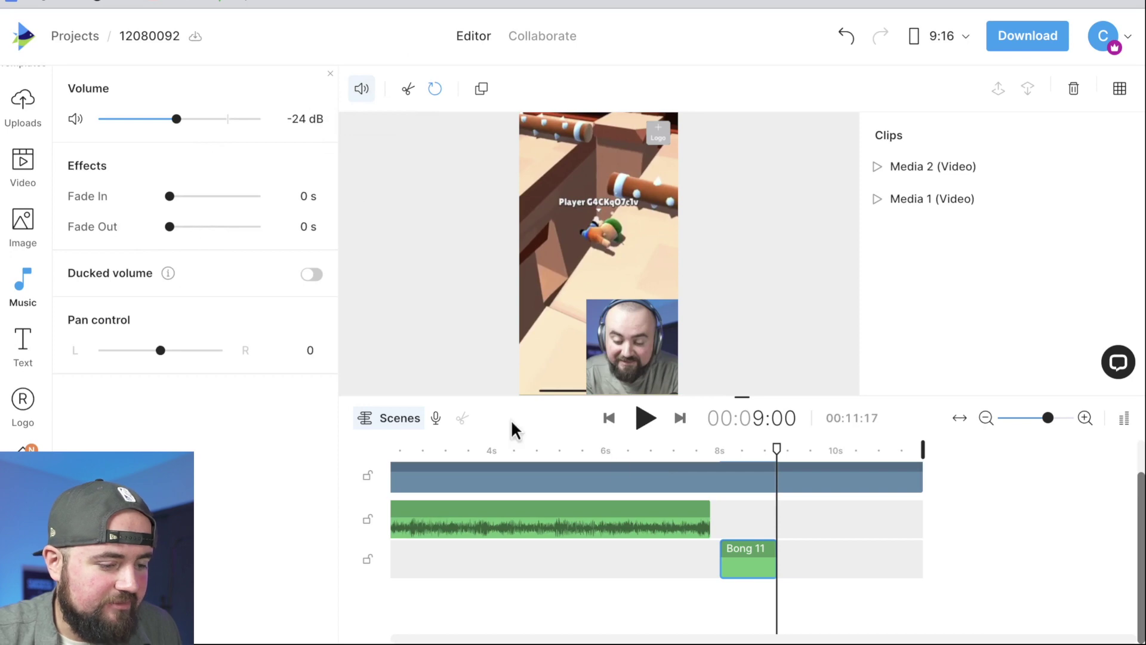
pyautogui.click(710, 464)
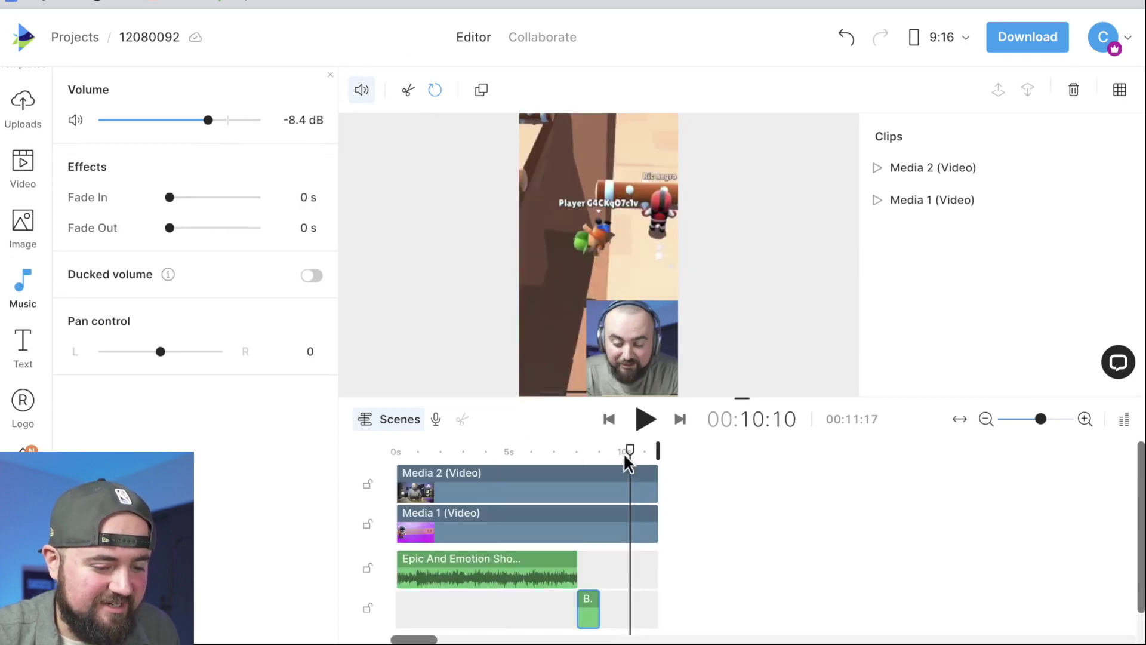
# Step: Split both Media 1 and Media 2 at 00:10:12
pyautogui.moveTo(625, 454); pyautogui.dragTo(626, 453)
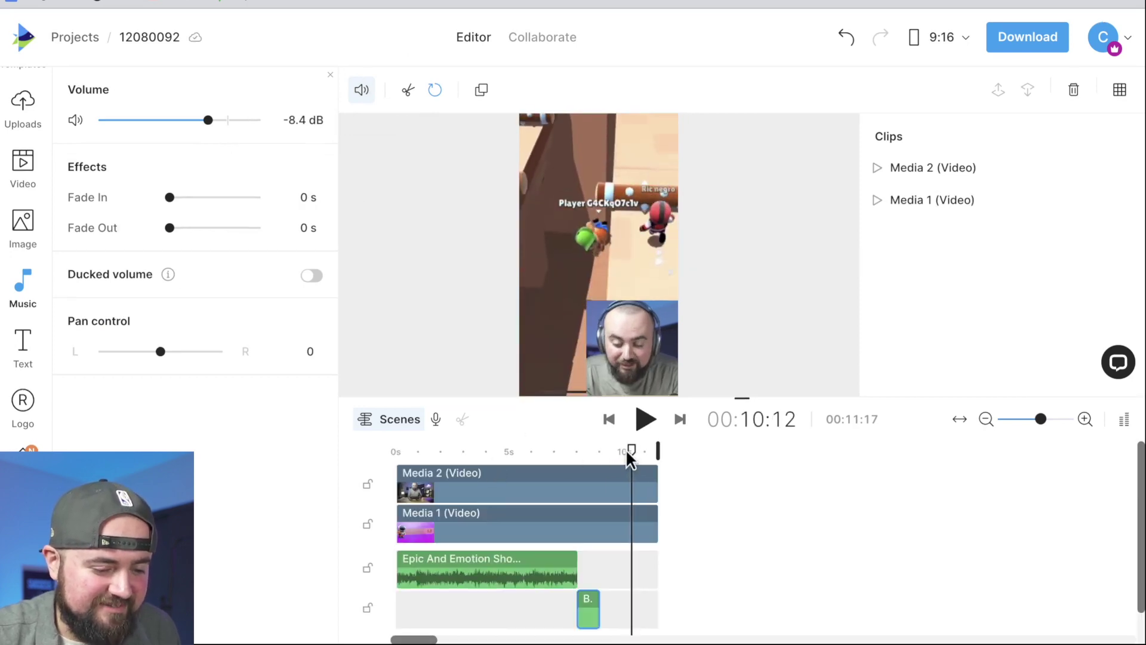
pyautogui.click(633, 539)
pyautogui.click(462, 419)
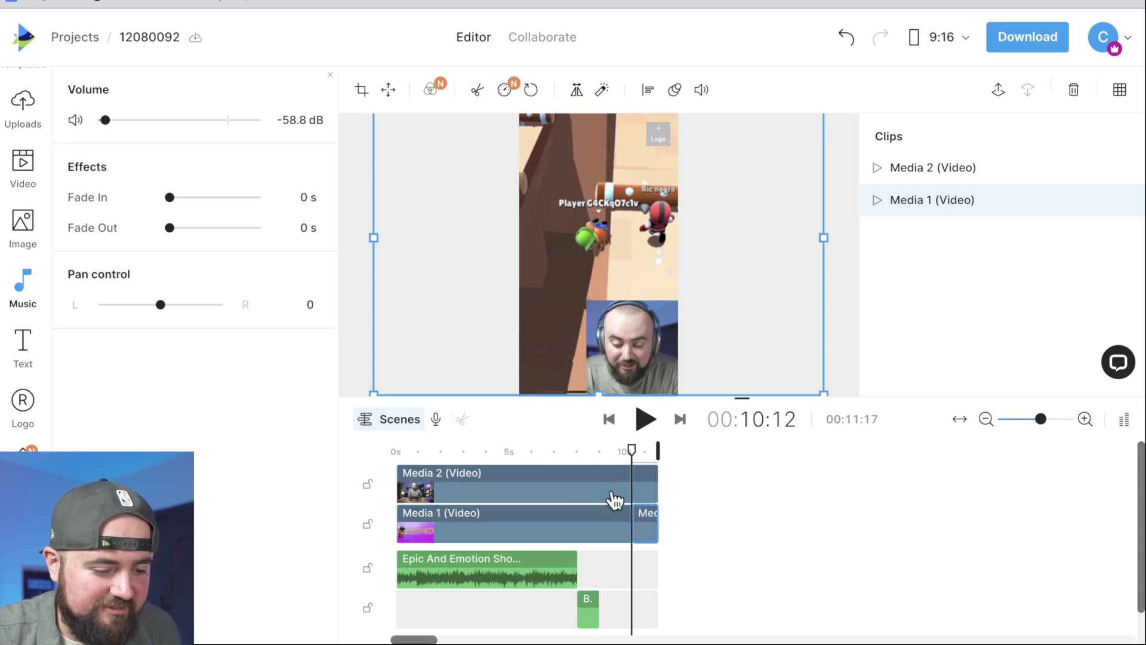
pyautogui.click(619, 493)
pyautogui.click(458, 419)
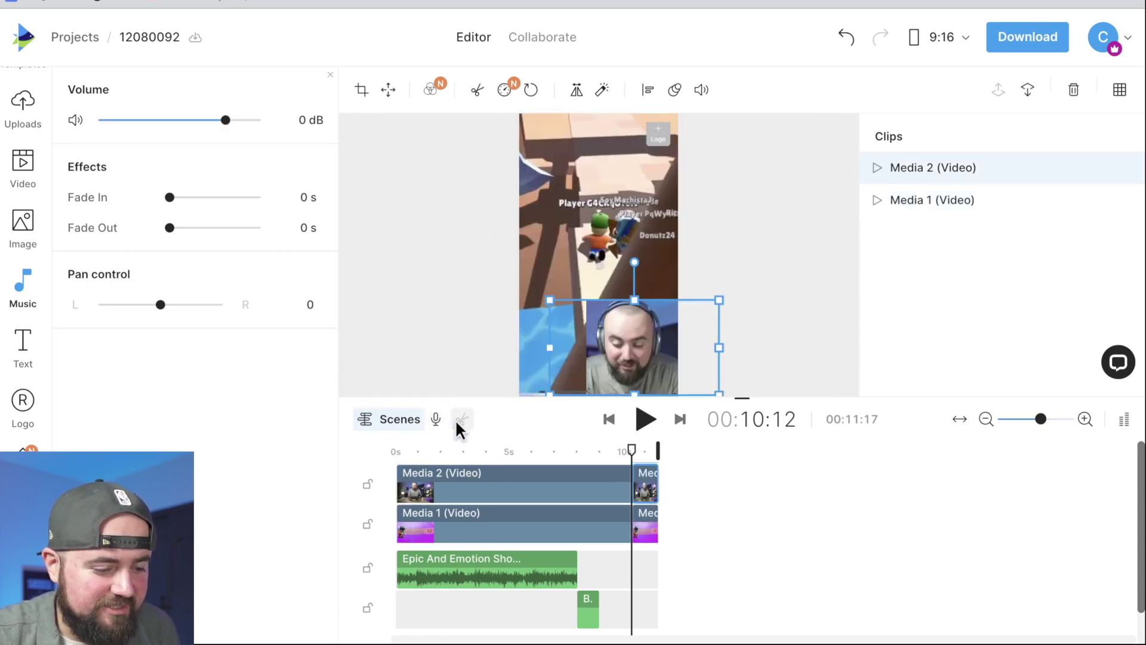
# Step: Slow the final Media 1 gameplay piece to 0.5 speed and preview it
pyautogui.click(640, 541)
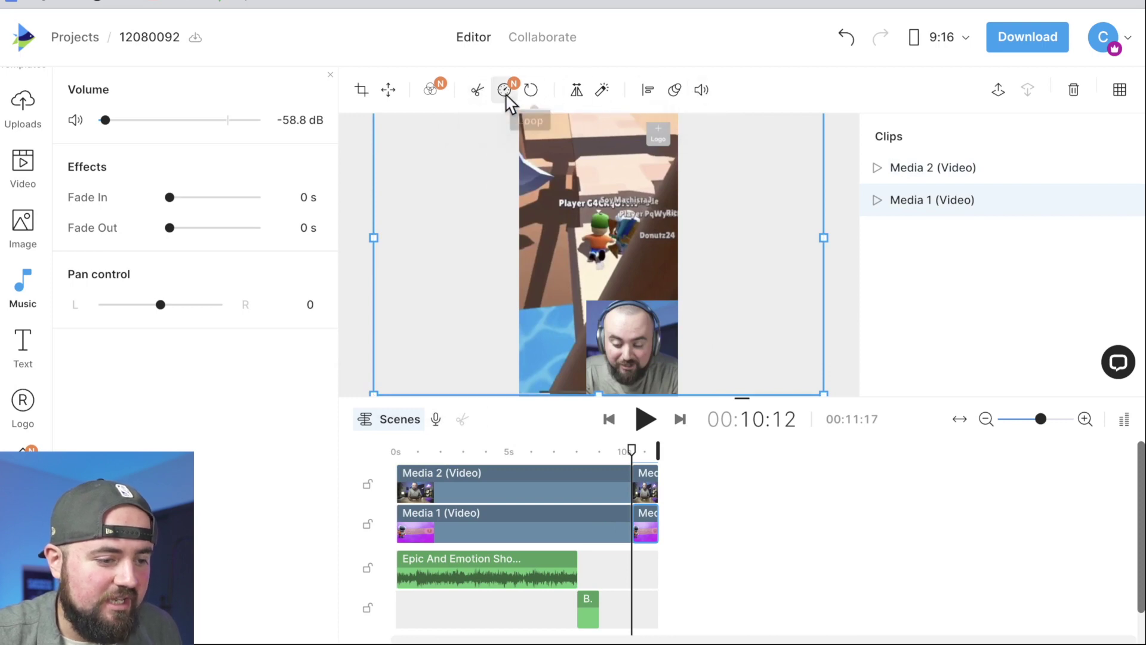
pyautogui.click(505, 89)
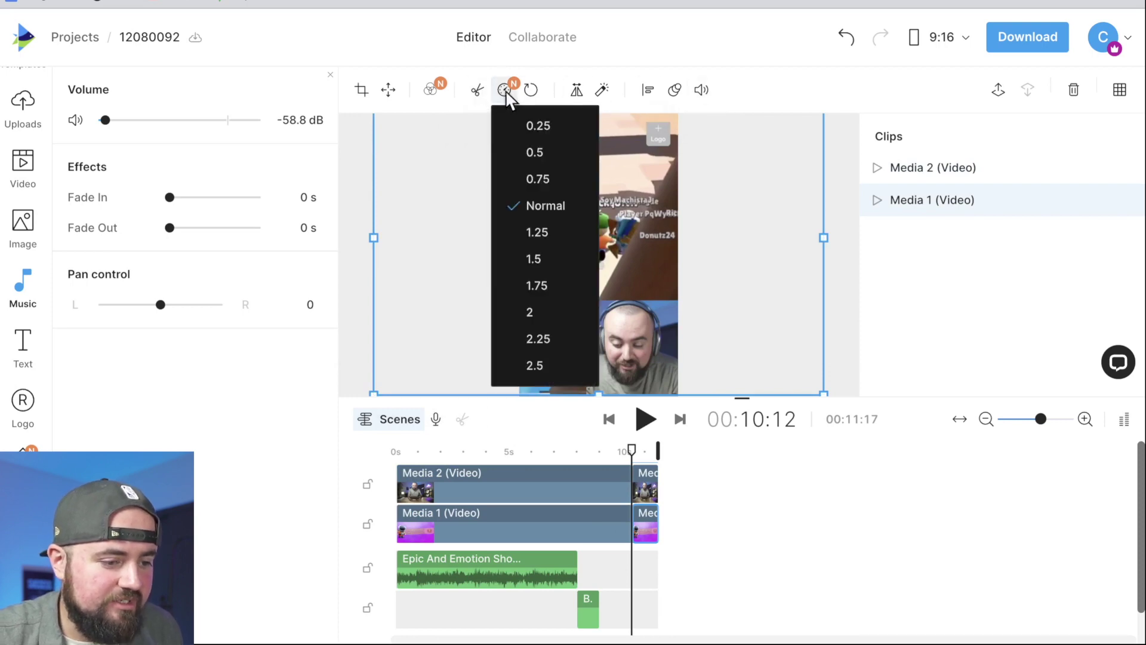
pyautogui.click(532, 152)
pyautogui.click(646, 419)
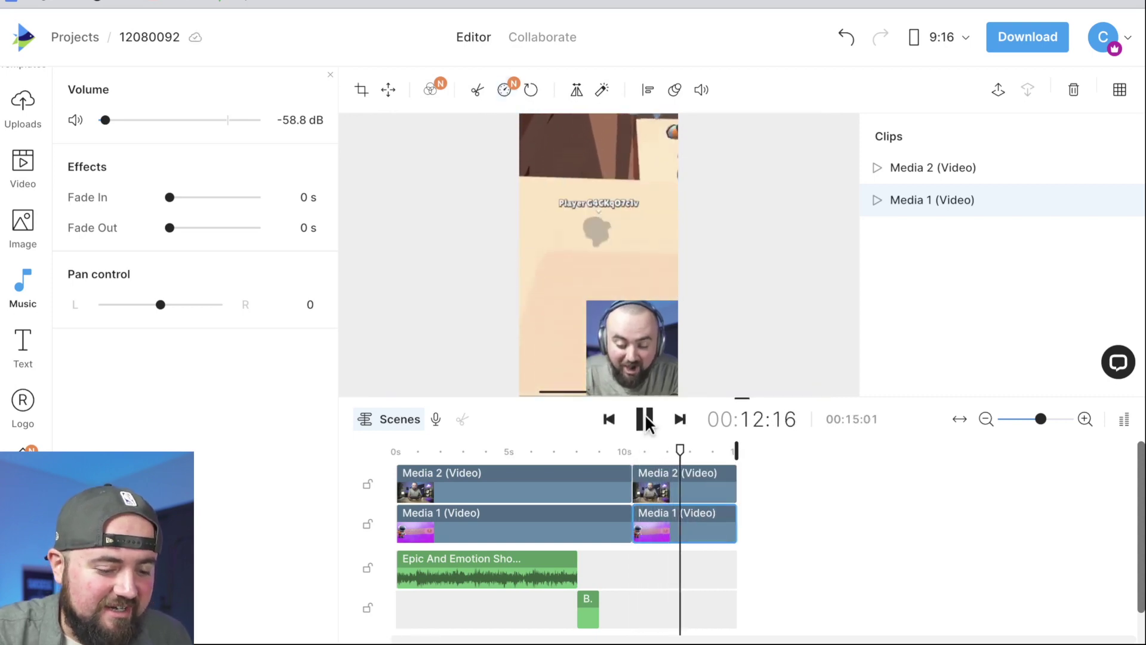
pyautogui.click(646, 419)
pyautogui.click(633, 352)
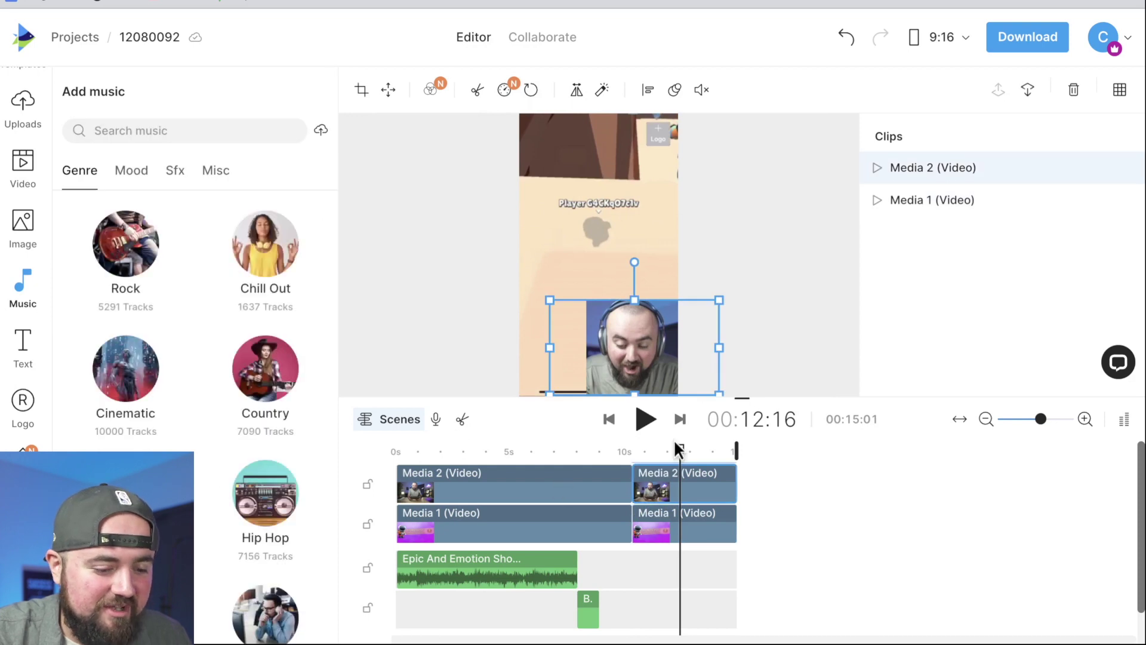
# Step: Replay the ending from about 10 seconds
pyautogui.click(636, 456)
pyautogui.press('space')
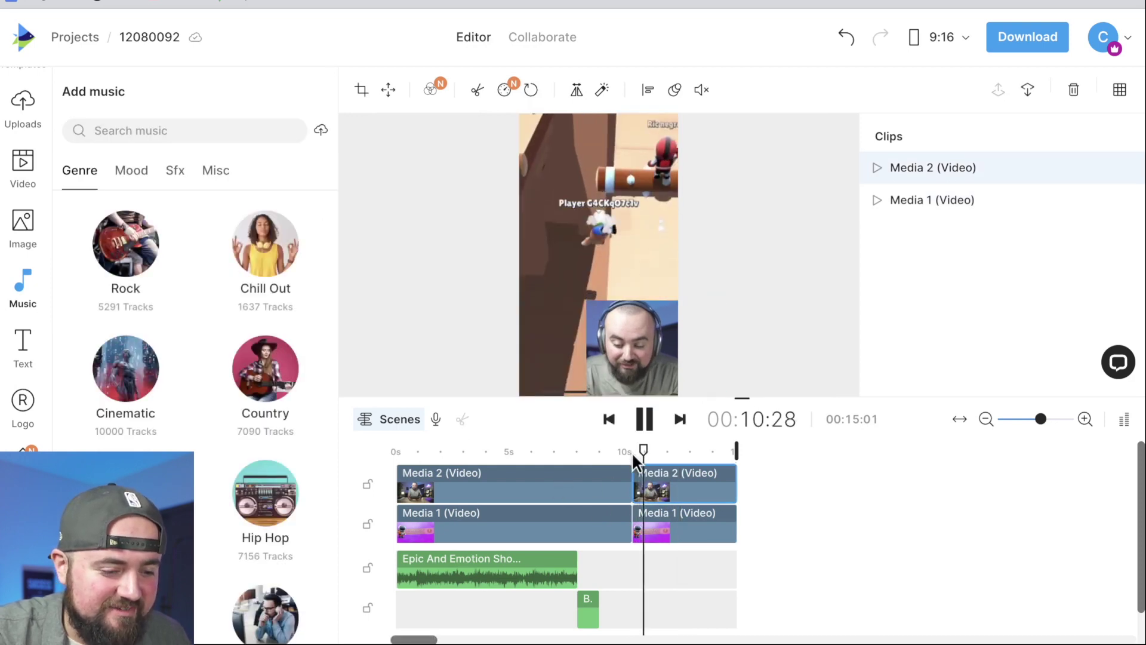
pyautogui.press('space')
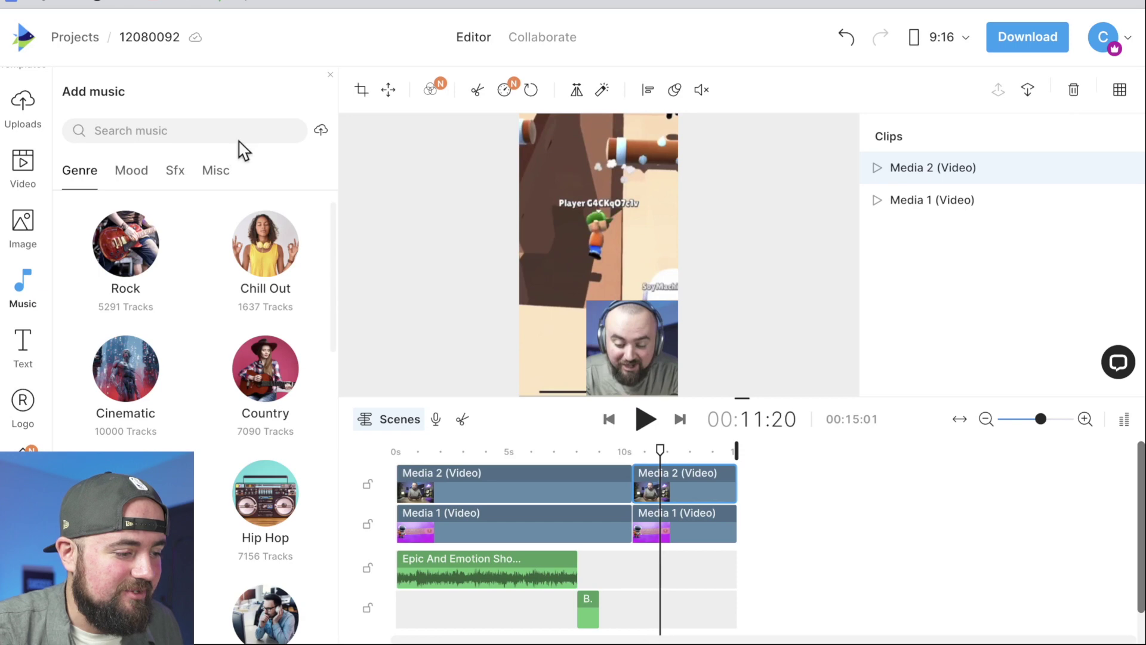
# Step: Browse music by mood and add a track from the Sad category
pyautogui.scroll(-6, 246, 243)
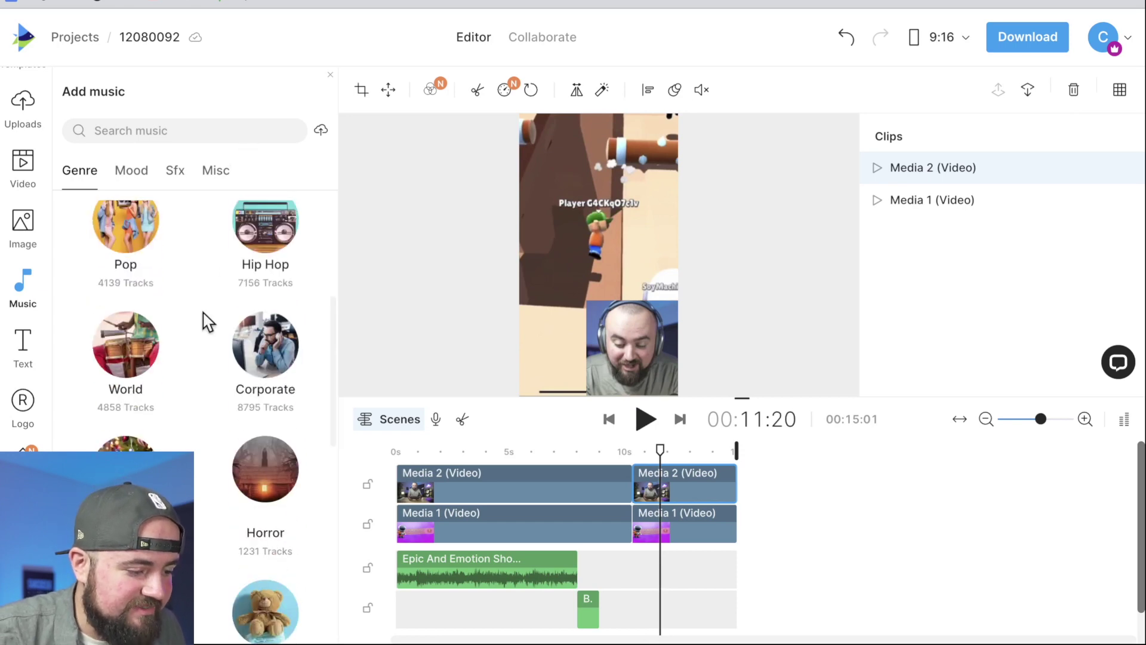
pyautogui.scroll(-2, 205, 322)
pyautogui.click(129, 171)
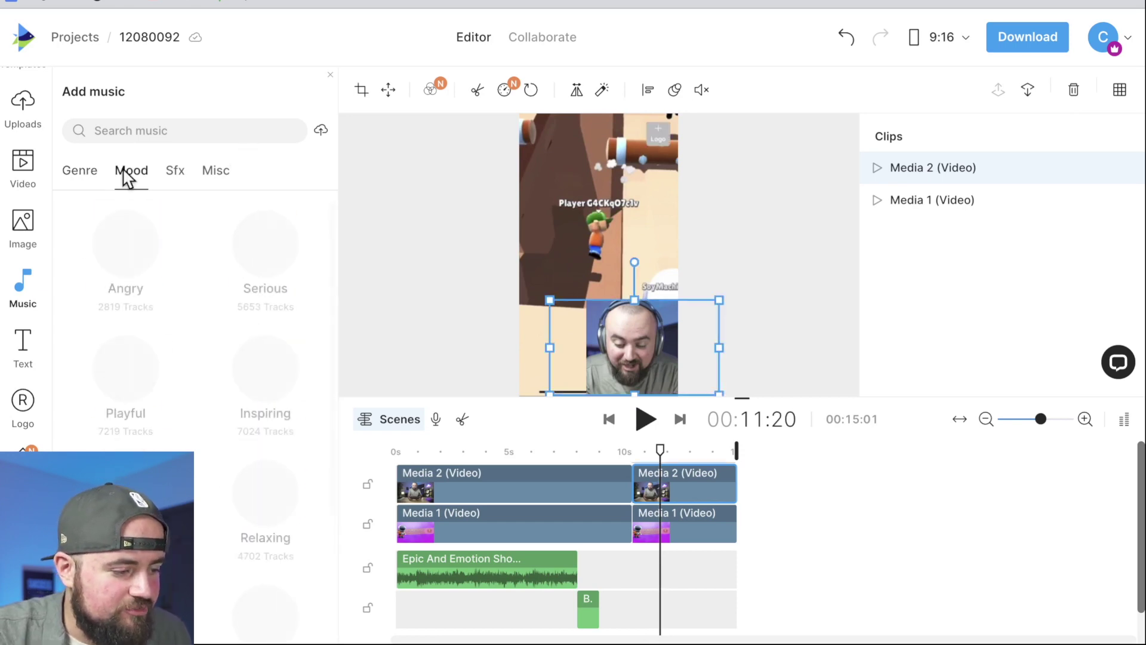
pyautogui.scroll(-3, 197, 374)
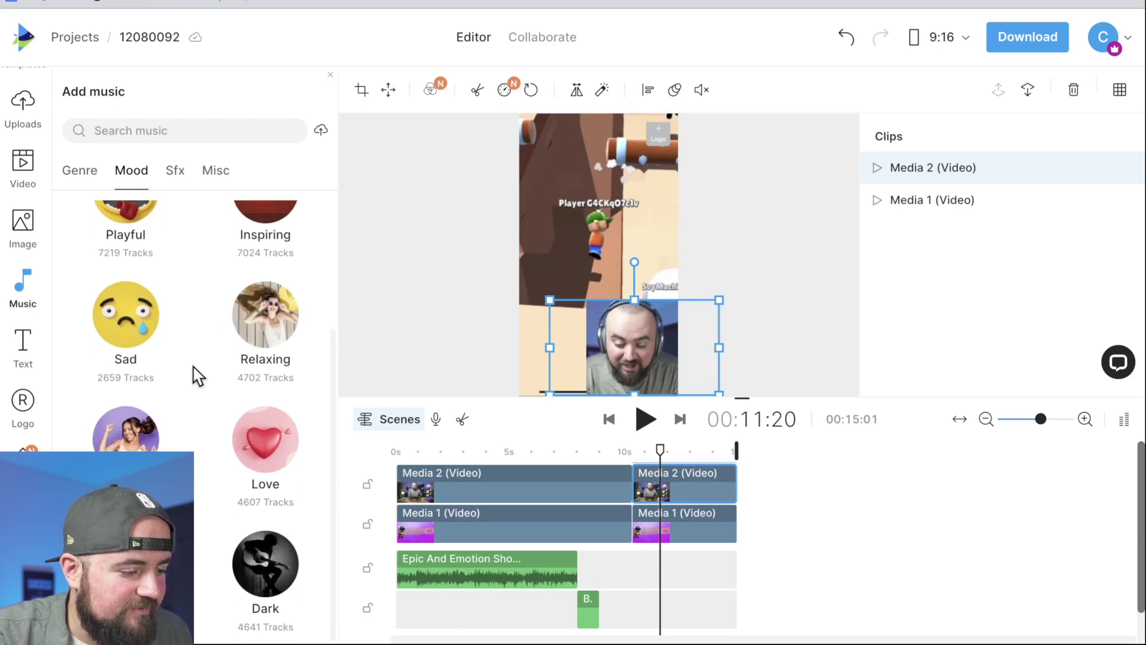
pyautogui.click(116, 322)
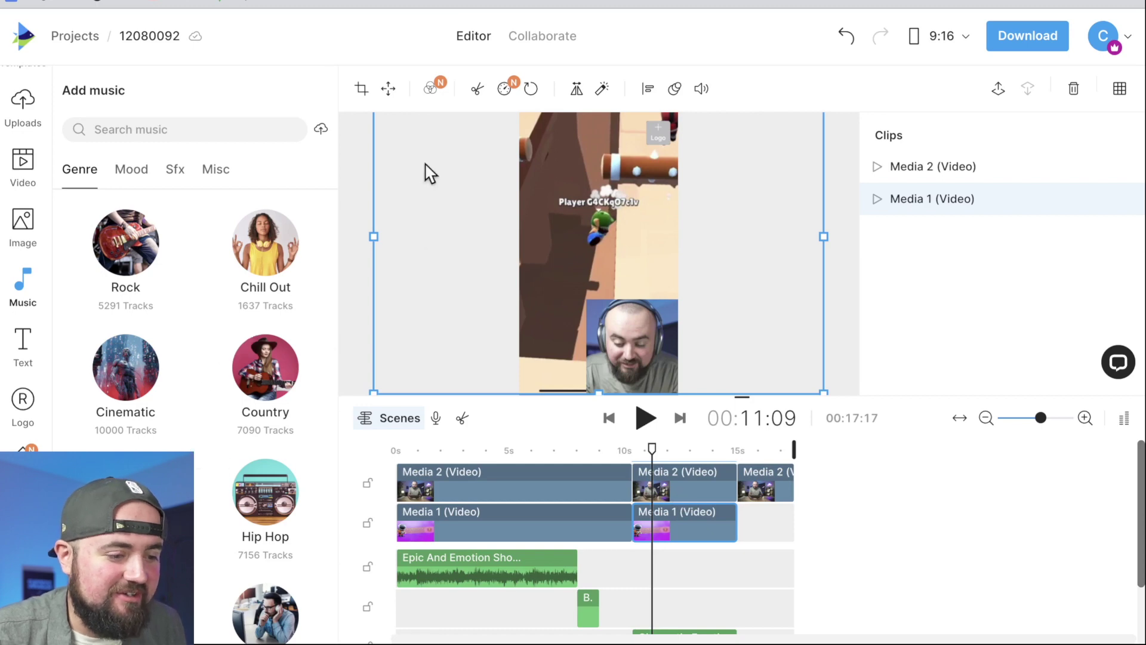
pyautogui.click(430, 90)
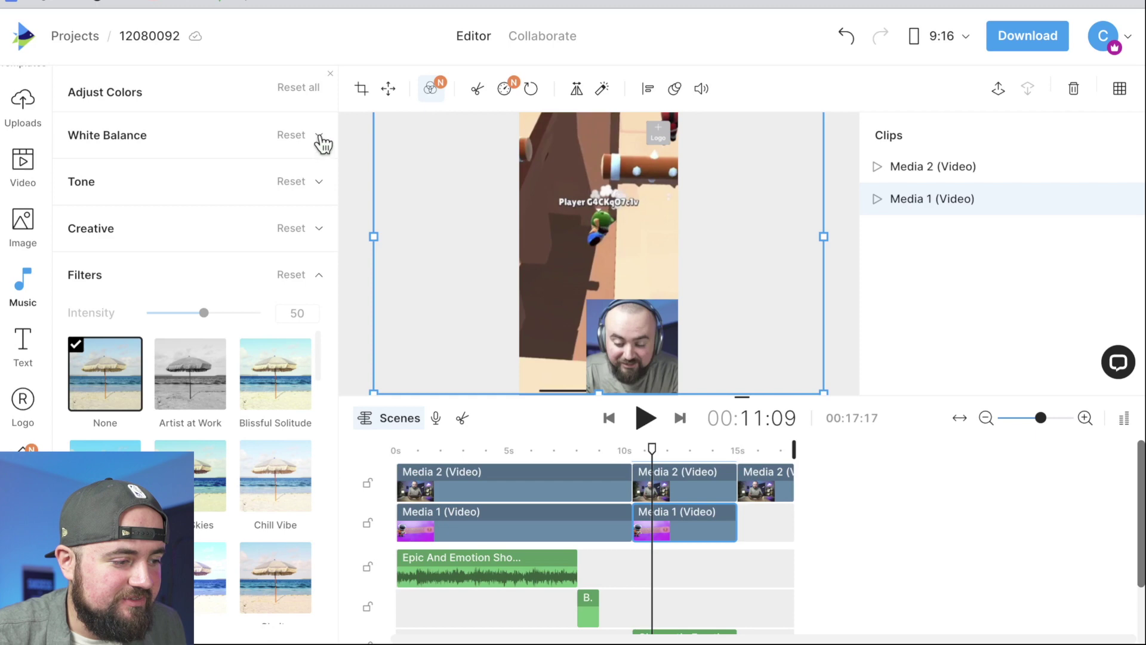
# Step: Drop the ending gameplay clip's Tone saturation to -100, then select the facecam clip
pyautogui.click(325, 129)
pyautogui.click(325, 135)
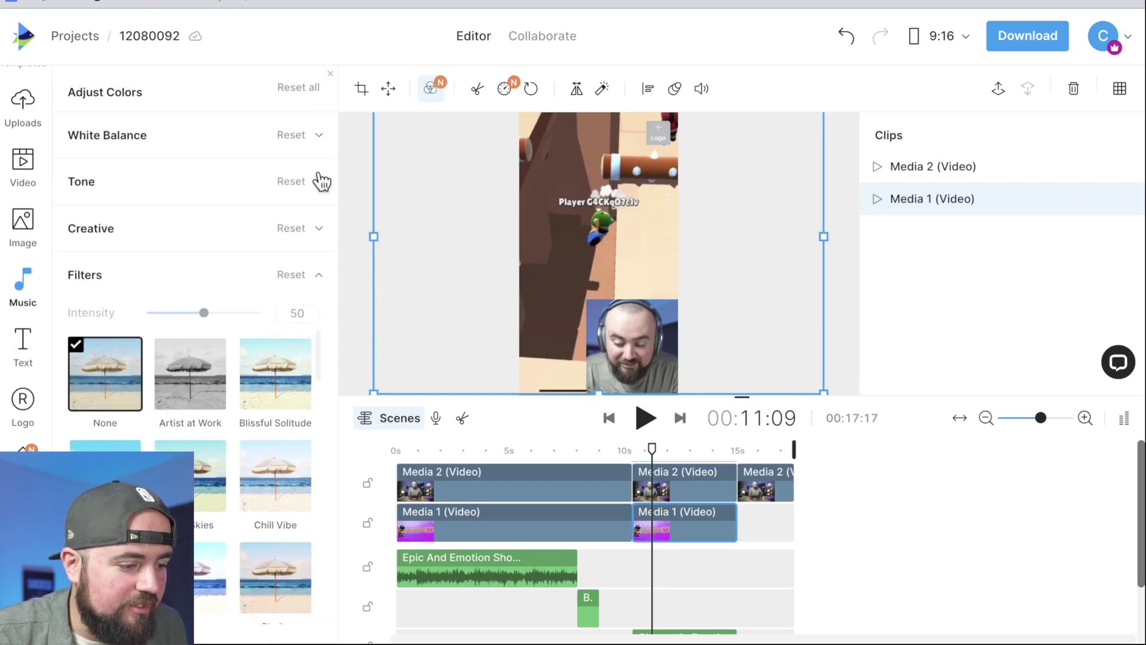
pyautogui.click(321, 182)
pyautogui.moveTo(209, 272); pyautogui.dragTo(150, 289)
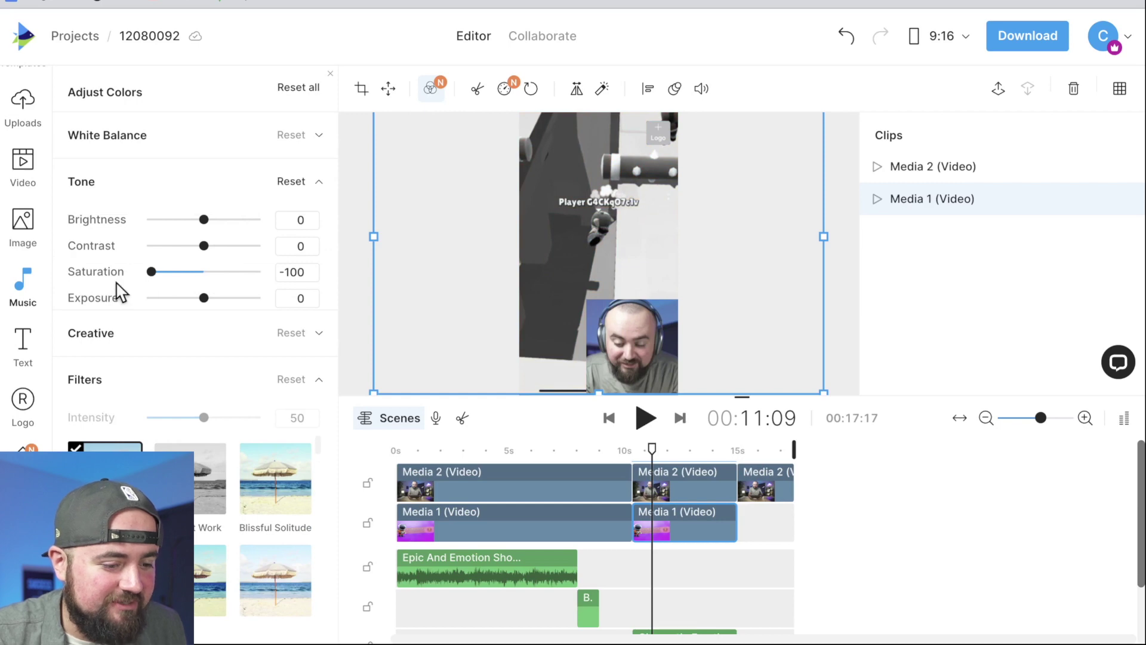
pyautogui.click(690, 484)
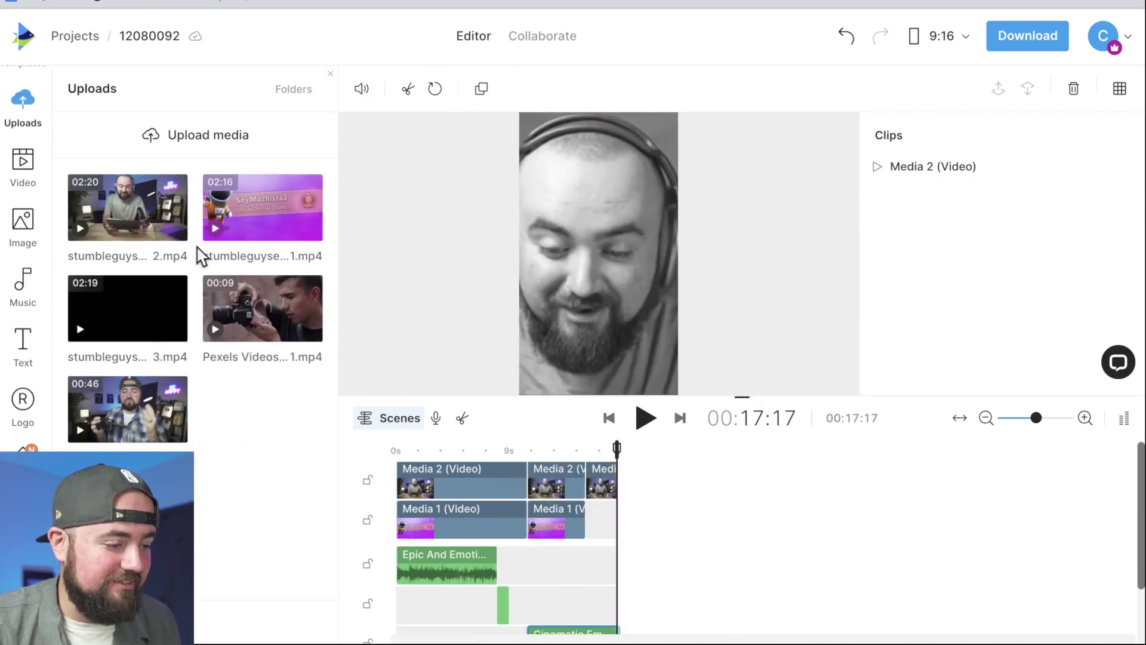
# Step: Trim the first uploaded video to 01:16:26–01:19:04 and add that excerpt
pyautogui.click(86, 225)
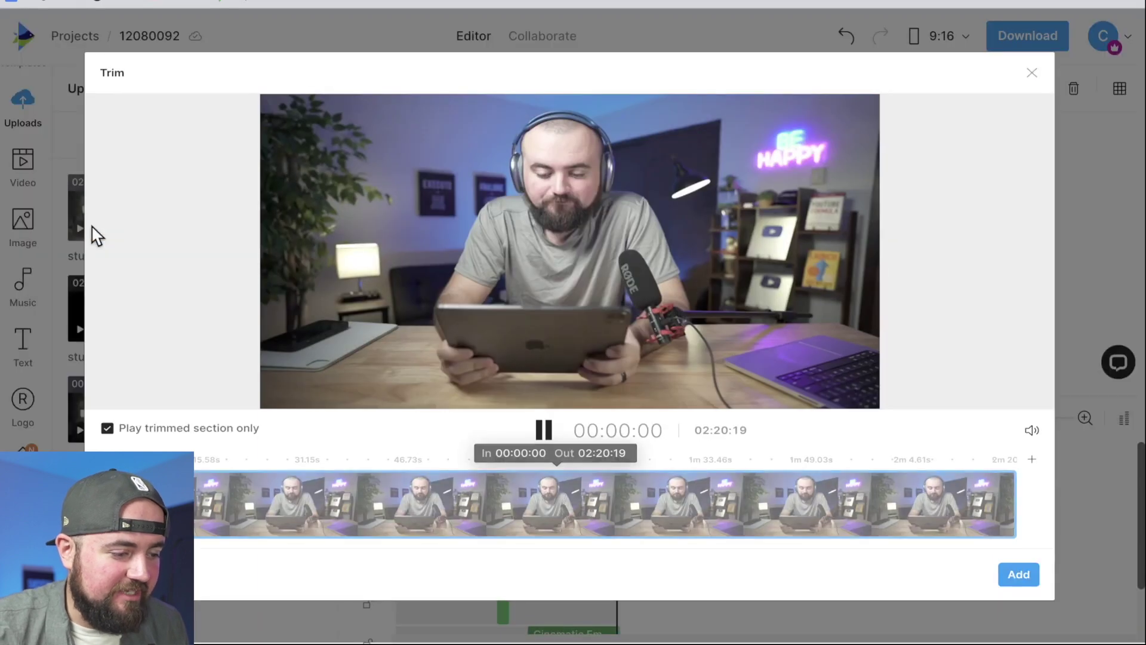
pyautogui.moveTo(105, 504); pyautogui.dragTo(598, 517)
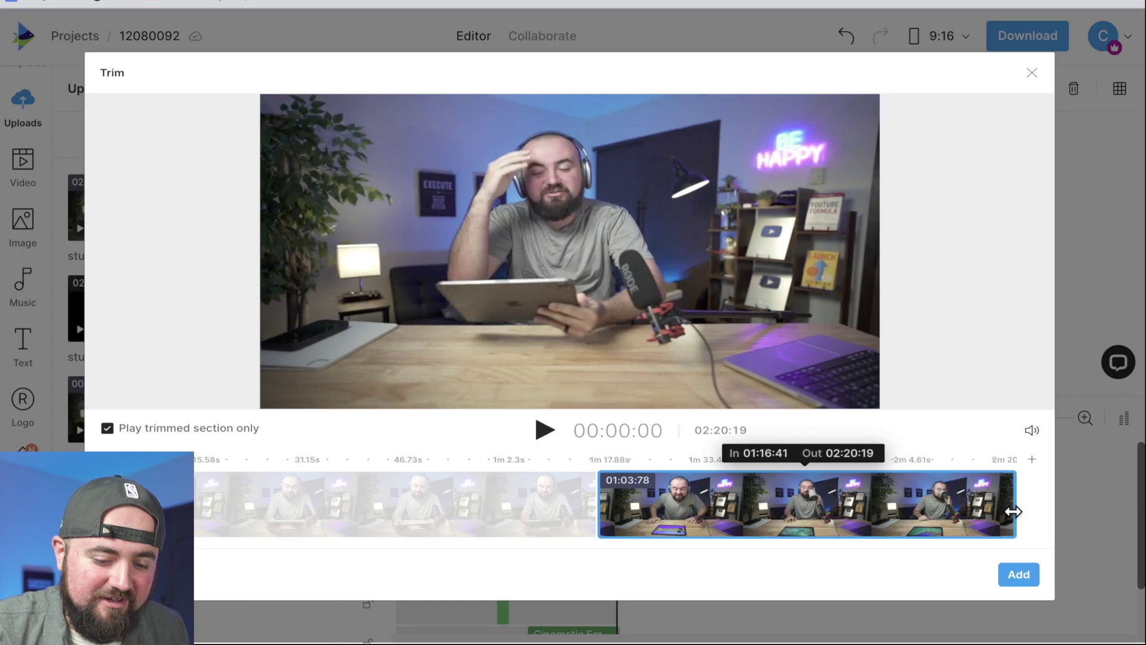
pyautogui.moveTo(1013, 511); pyautogui.dragTo(596, 518)
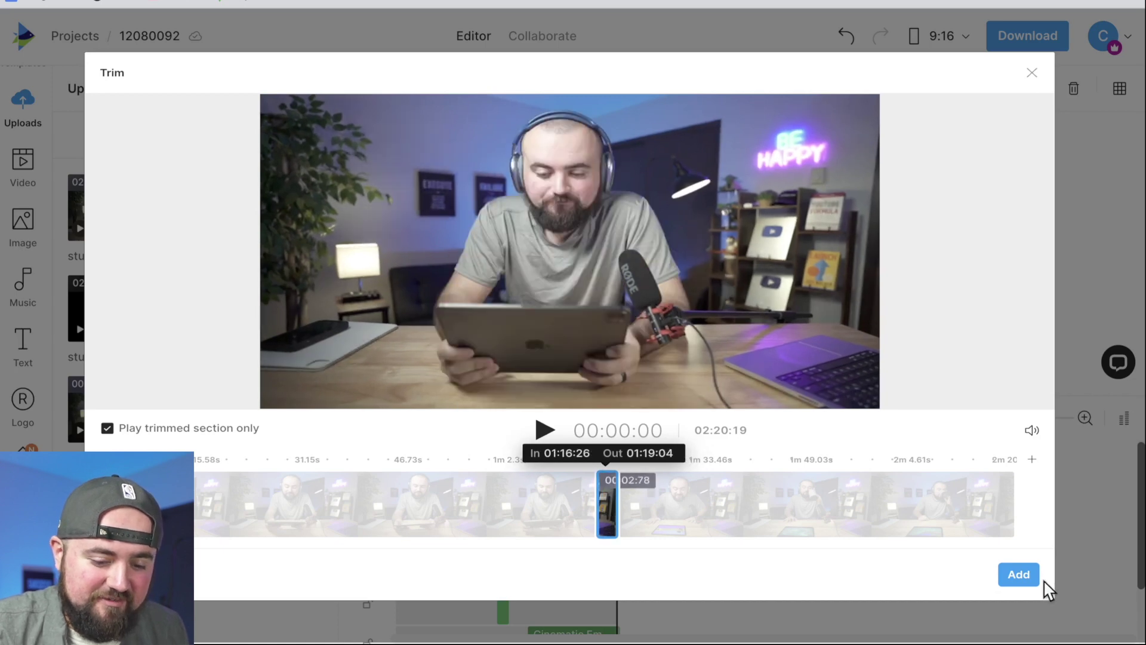
pyautogui.click(1019, 574)
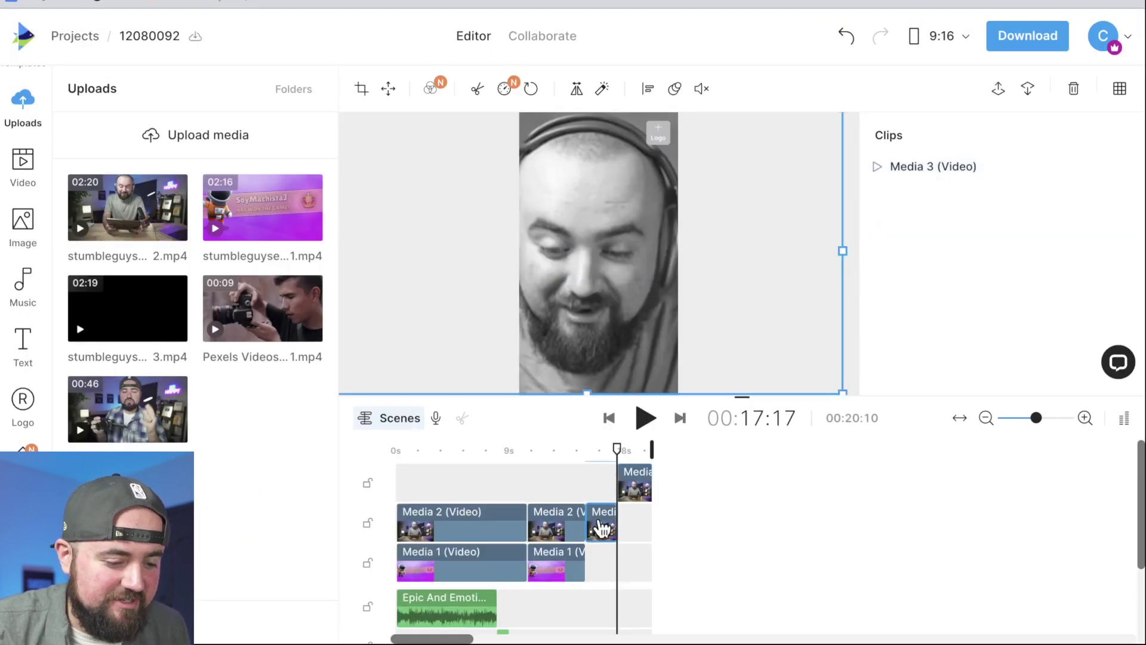
# Step: Move Media 3 after Media 2 and scale it to fill the frame around the man's head
pyautogui.press('Delete')
pyautogui.moveTo(634, 492); pyautogui.dragTo(598, 505)
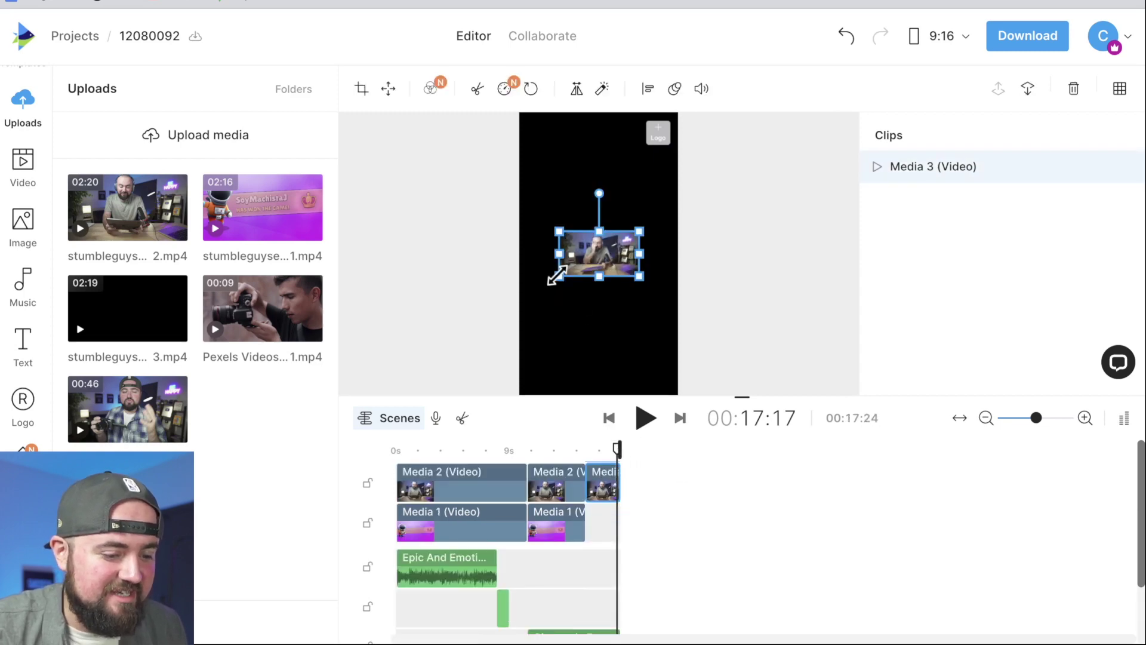
pyautogui.moveTo(557, 276); pyautogui.dragTo(386, 459)
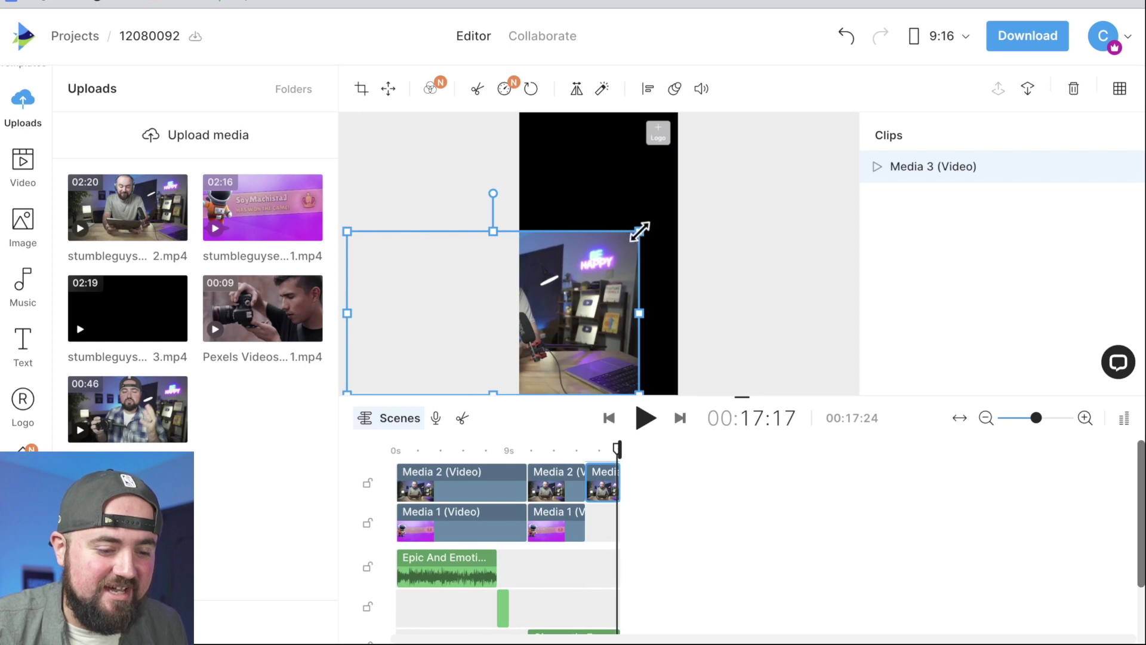
pyautogui.moveTo(639, 231); pyautogui.dragTo(883, 107)
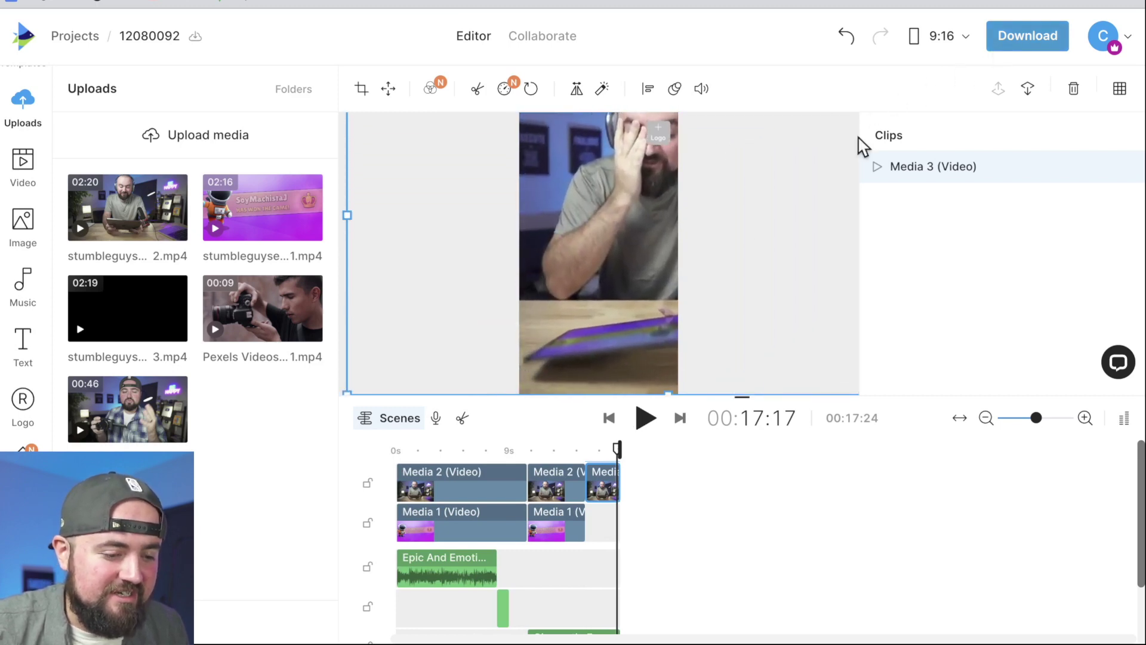
pyautogui.moveTo(611, 268); pyautogui.dragTo(559, 344)
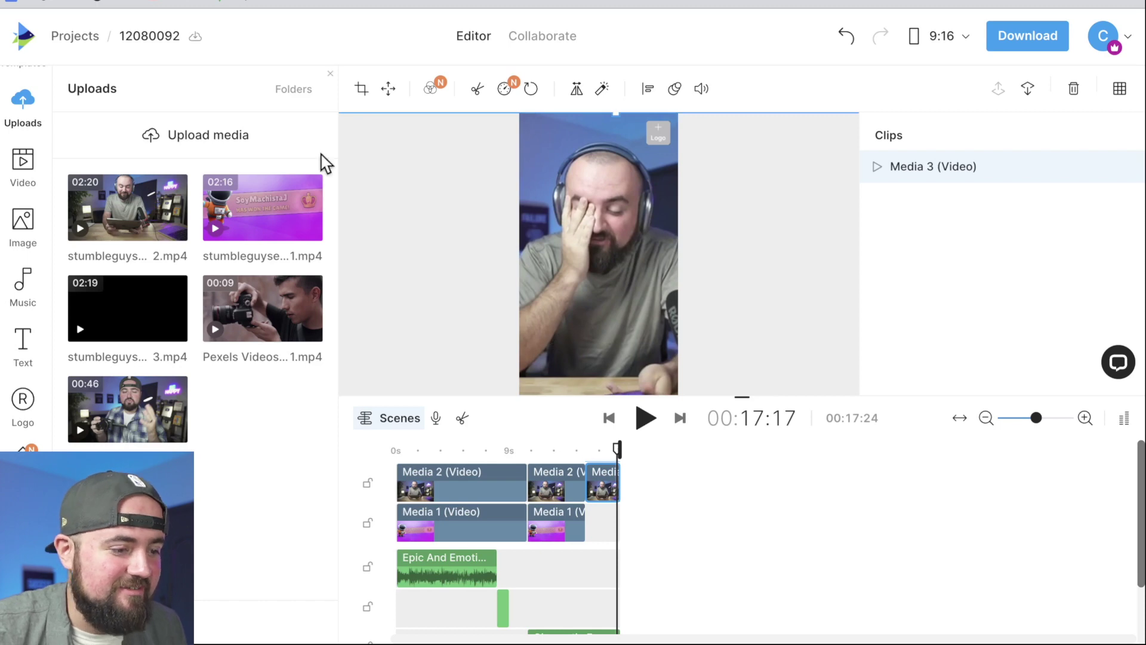
pyautogui.click(432, 90)
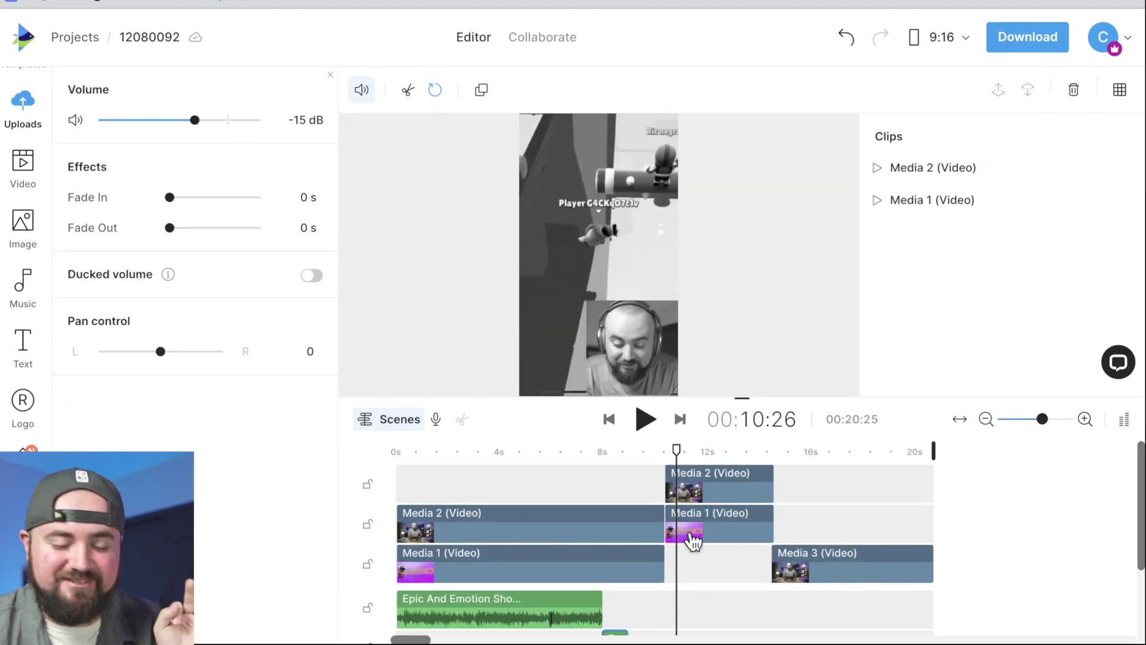
# Step: Play the black-and-white ending through, then return the playhead to 0 s
pyautogui.press('space')
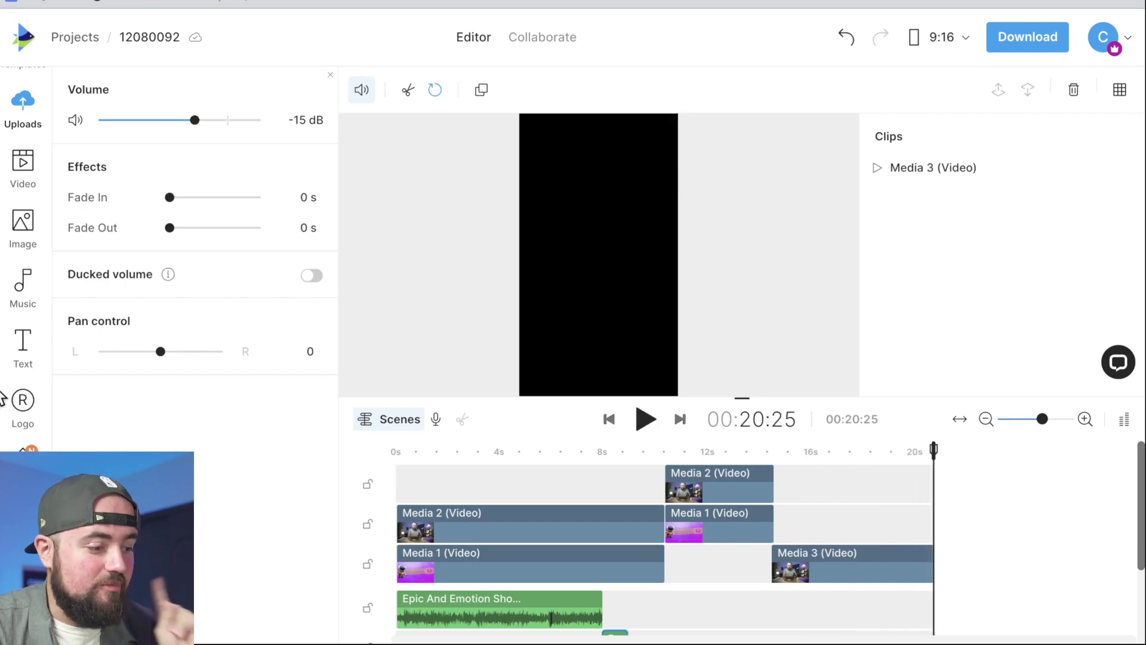
pyautogui.moveTo(398, 454); pyautogui.dragTo(372, 453)
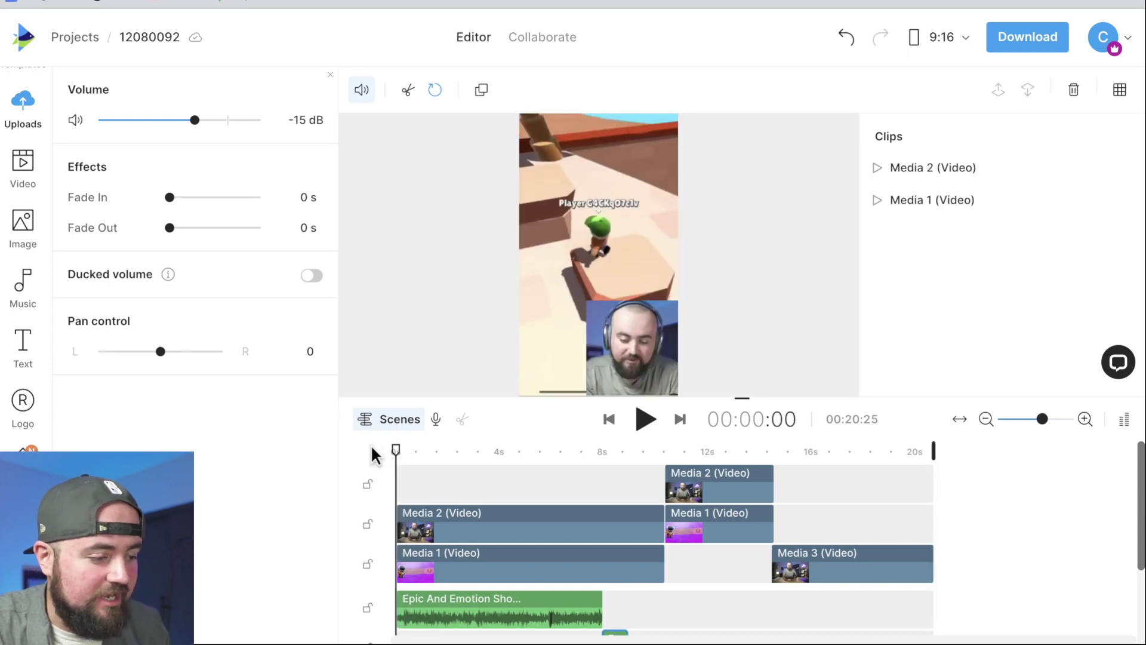
# Step: Add a JAPAN-style caption reading 'EVERY GAME THIS HAPPENS...'
pyautogui.click(22, 356)
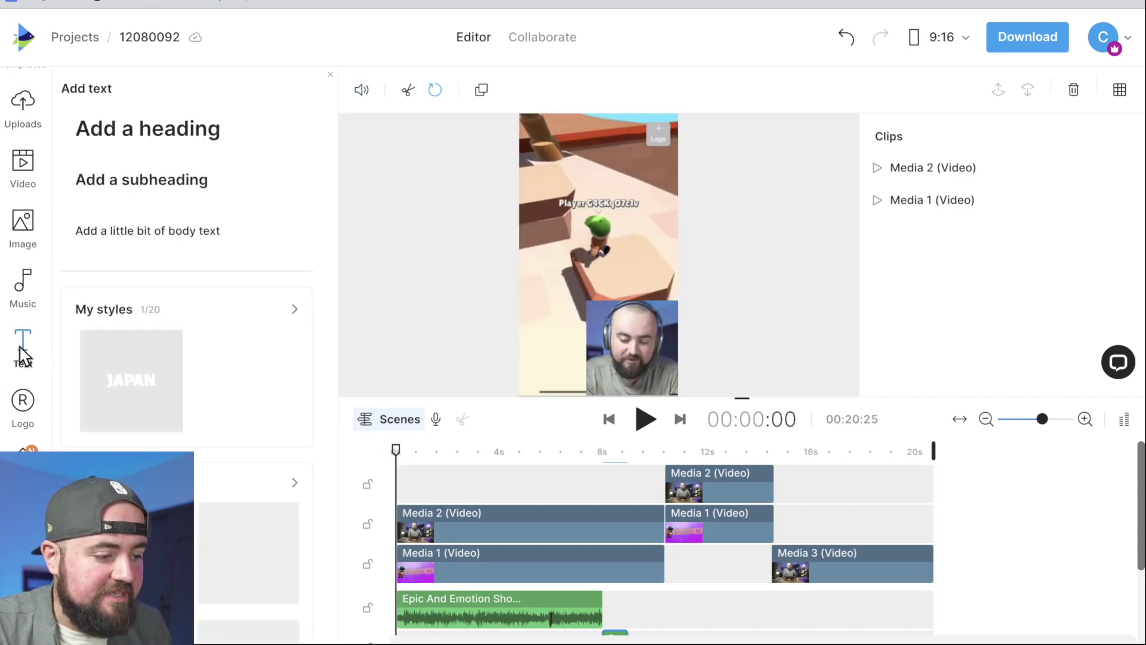
pyautogui.scroll(-6, 221, 392)
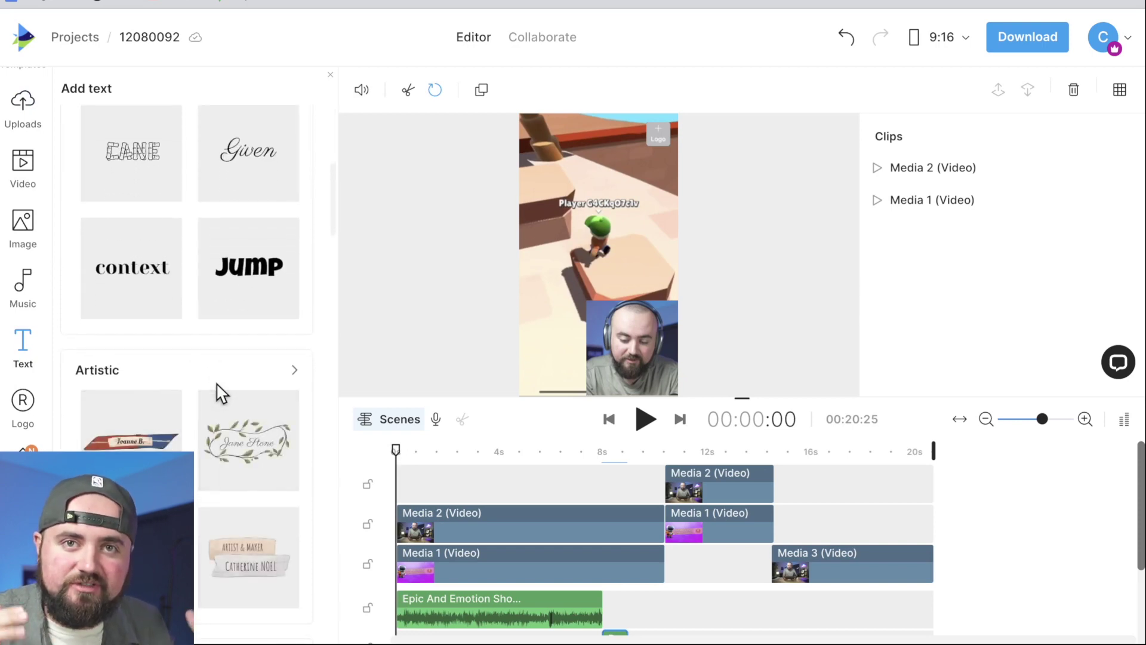
pyautogui.scroll(5, 239, 357)
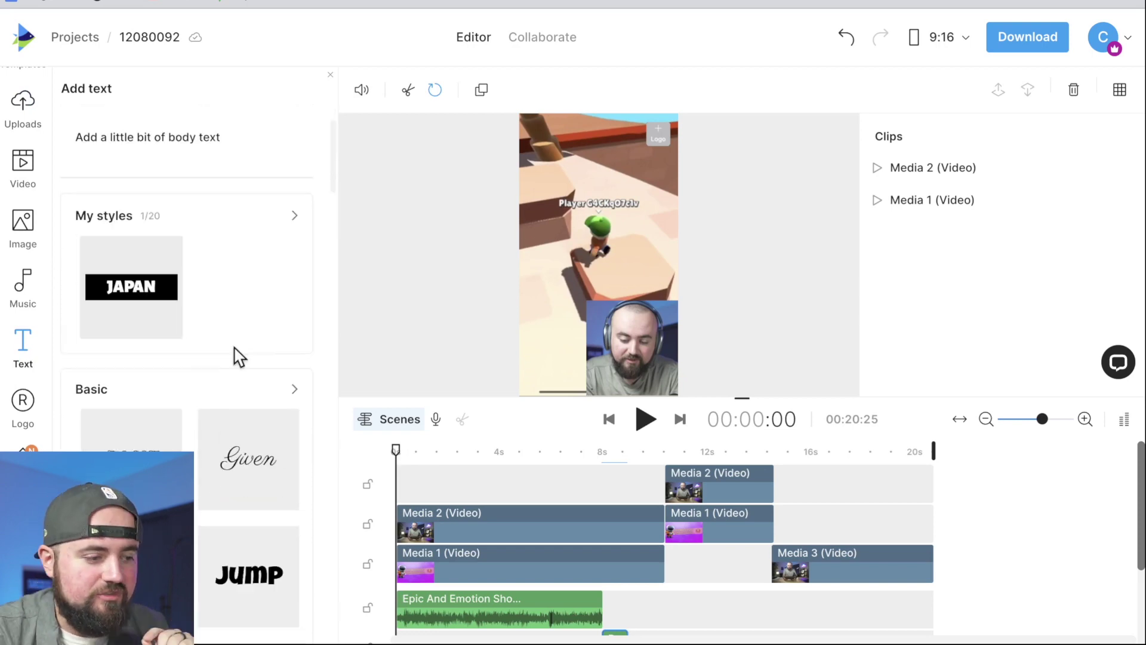
pyautogui.click(136, 291)
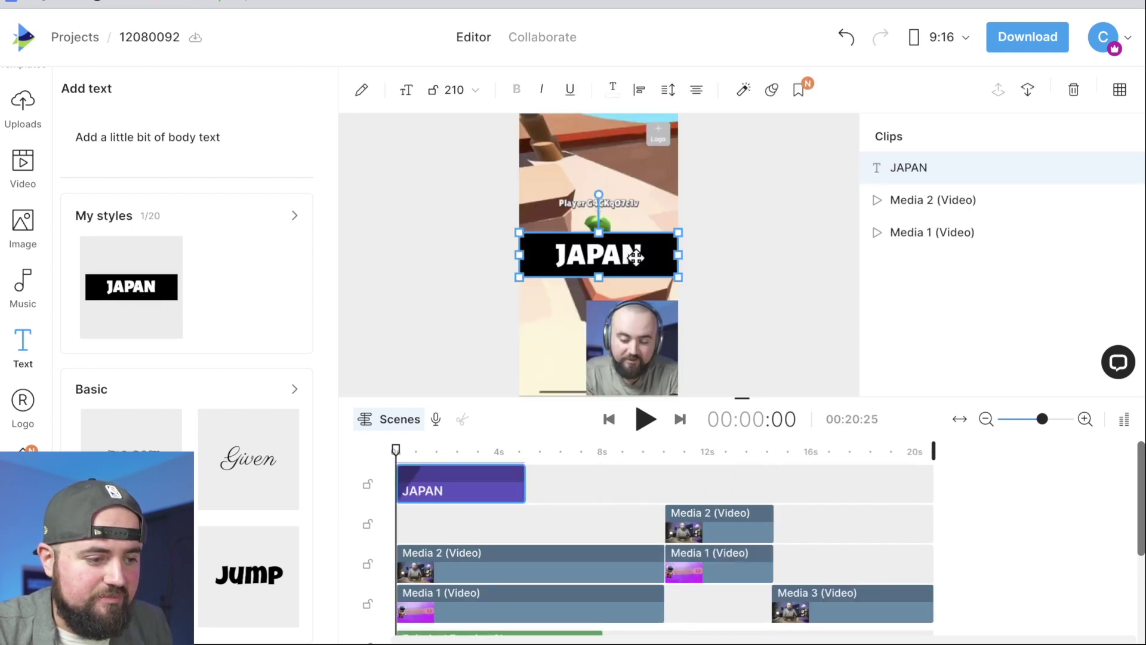
pyautogui.click(361, 89)
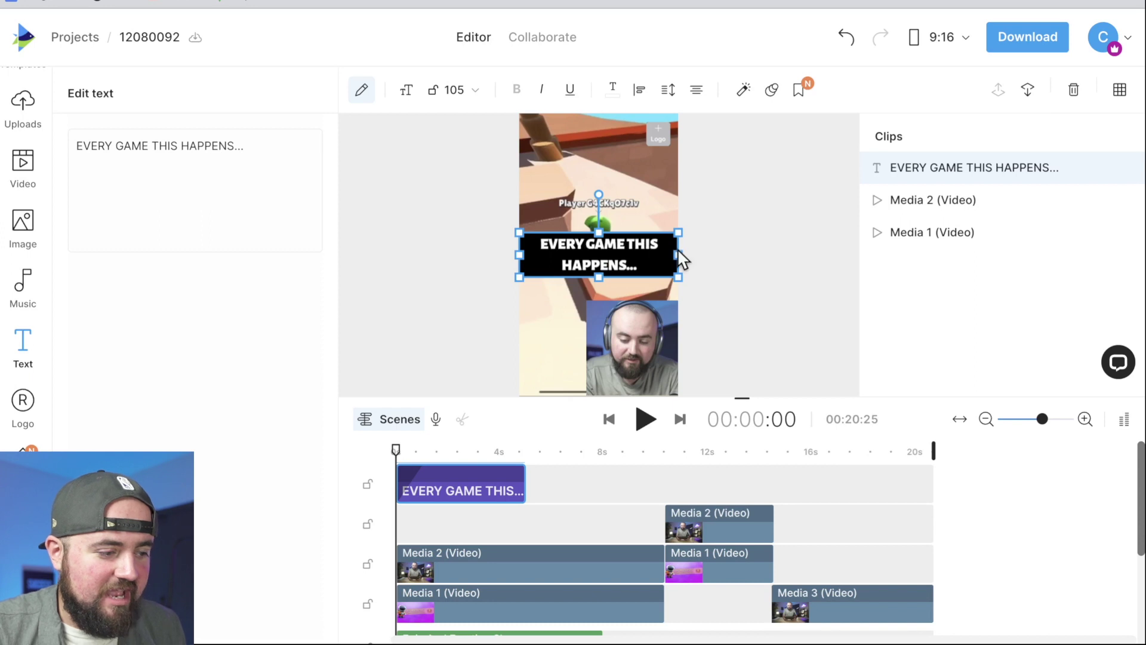
# Step: Size the caption to 90, place it near the top tilted slightly, and shorten it to about 2 s
pyautogui.moveTo(678, 233); pyautogui.dragTo(661, 234)
pyautogui.moveTo(606, 263); pyautogui.dragTo(614, 181)
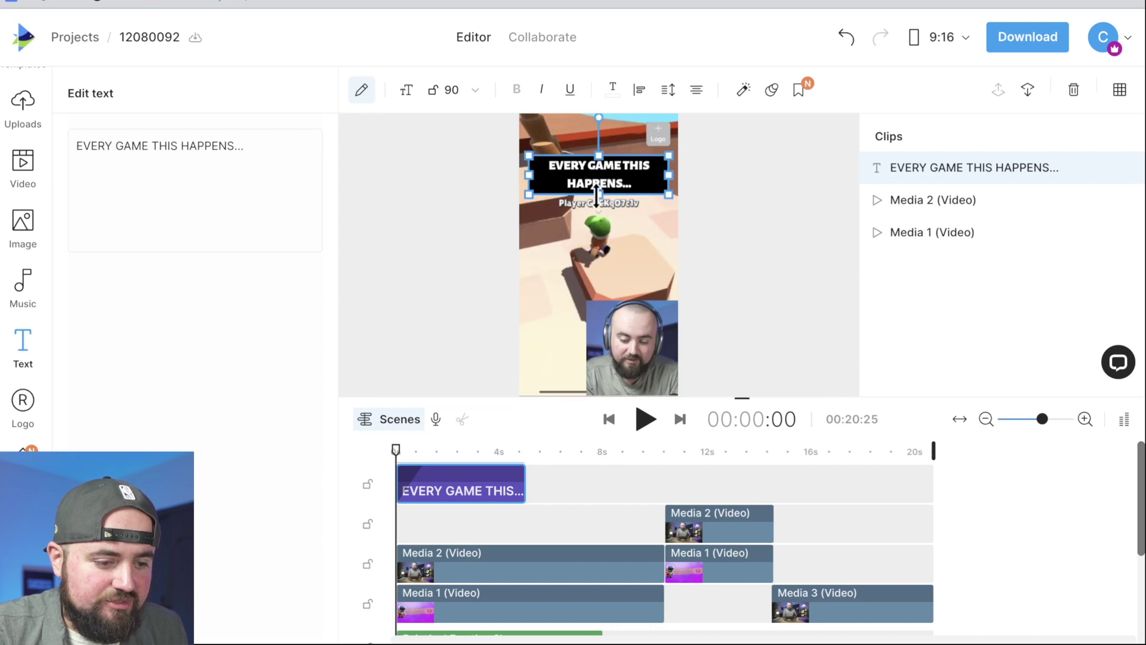
pyautogui.moveTo(597, 119); pyautogui.dragTo(604, 113)
pyautogui.moveTo(617, 178); pyautogui.dragTo(622, 174)
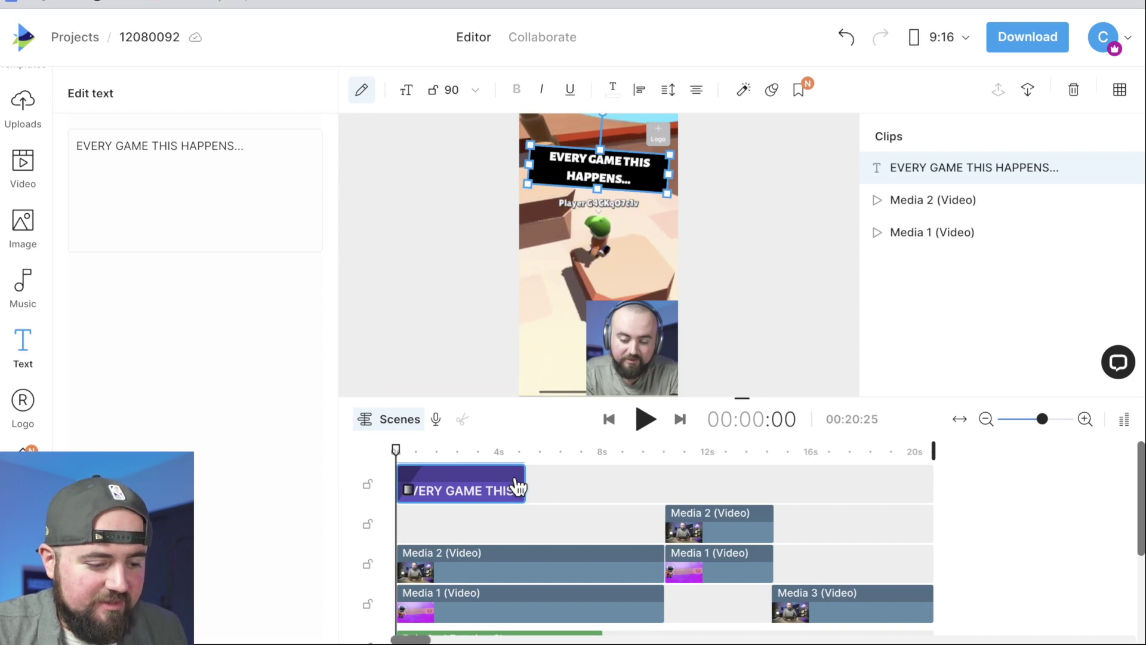
pyautogui.moveTo(523, 488); pyautogui.dragTo(454, 491)
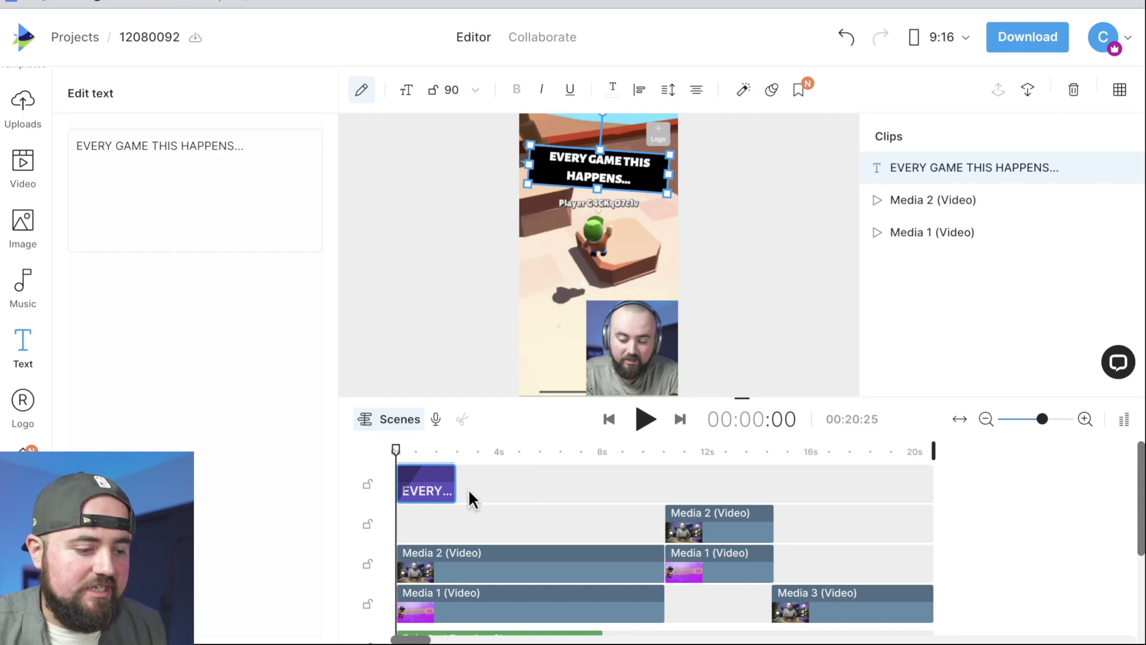
pyautogui.click(720, 452)
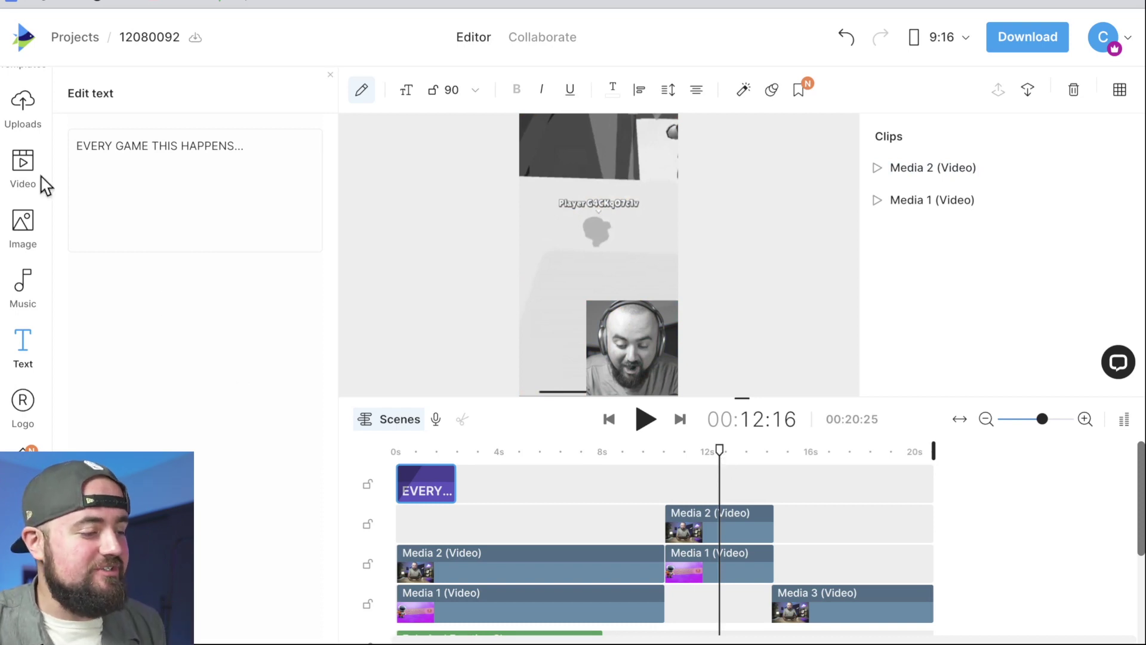
# Step: Search the stock videos for 'rain' and add the 10-second falling-rain clip
pyautogui.click(20, 160)
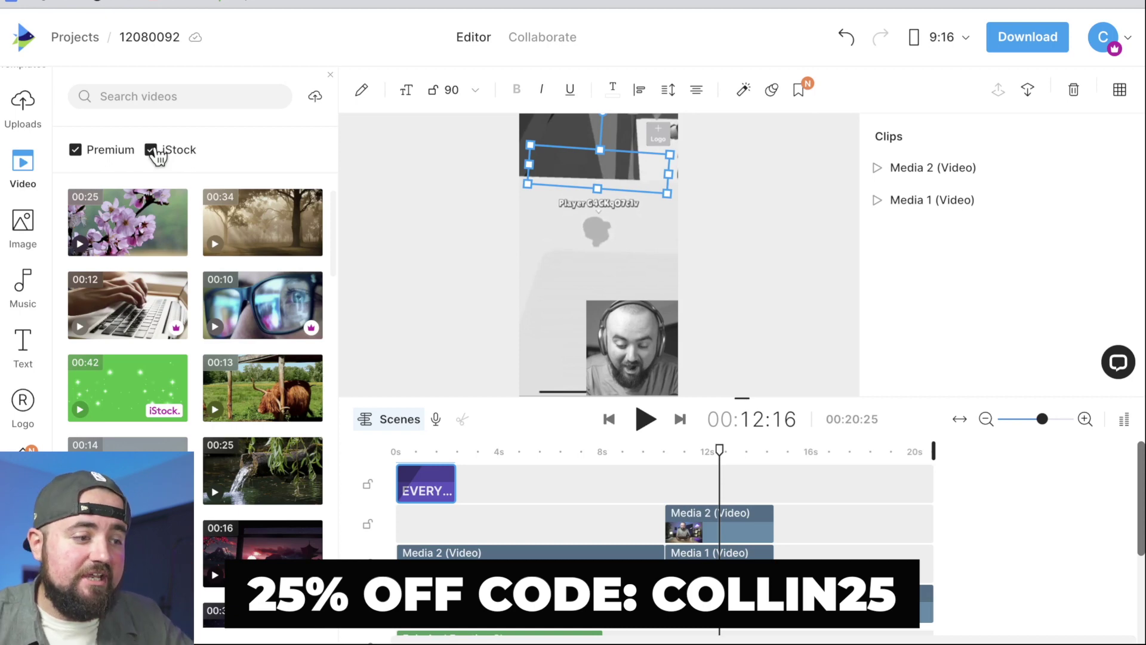
pyautogui.click(210, 94)
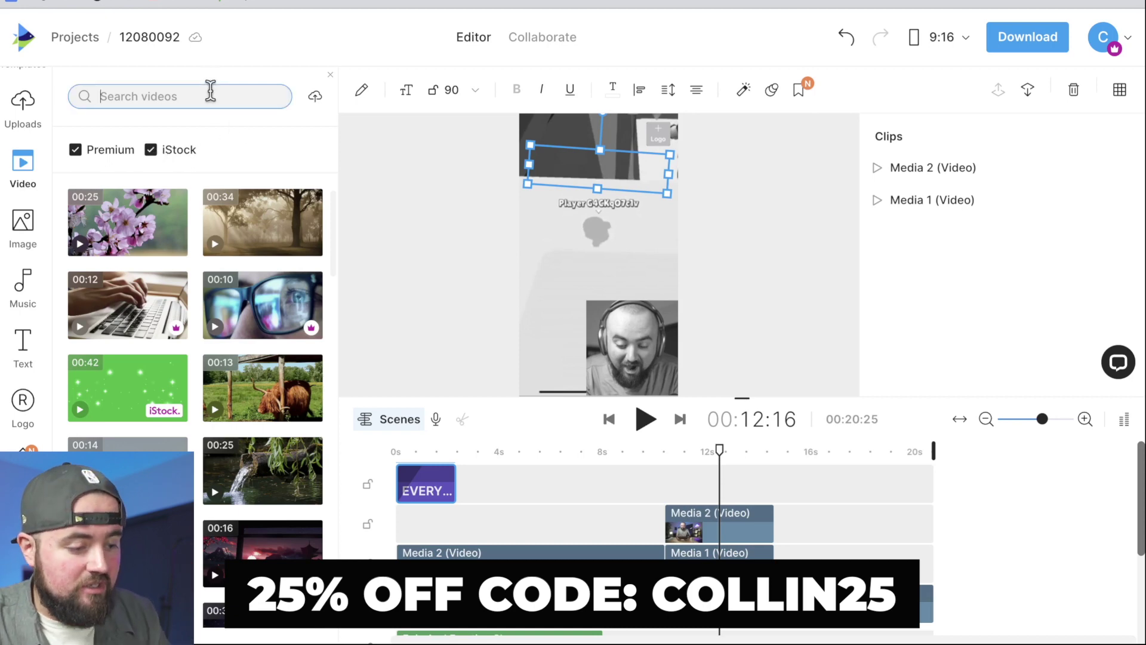
pyautogui.write('rain')
pyautogui.press('Return')
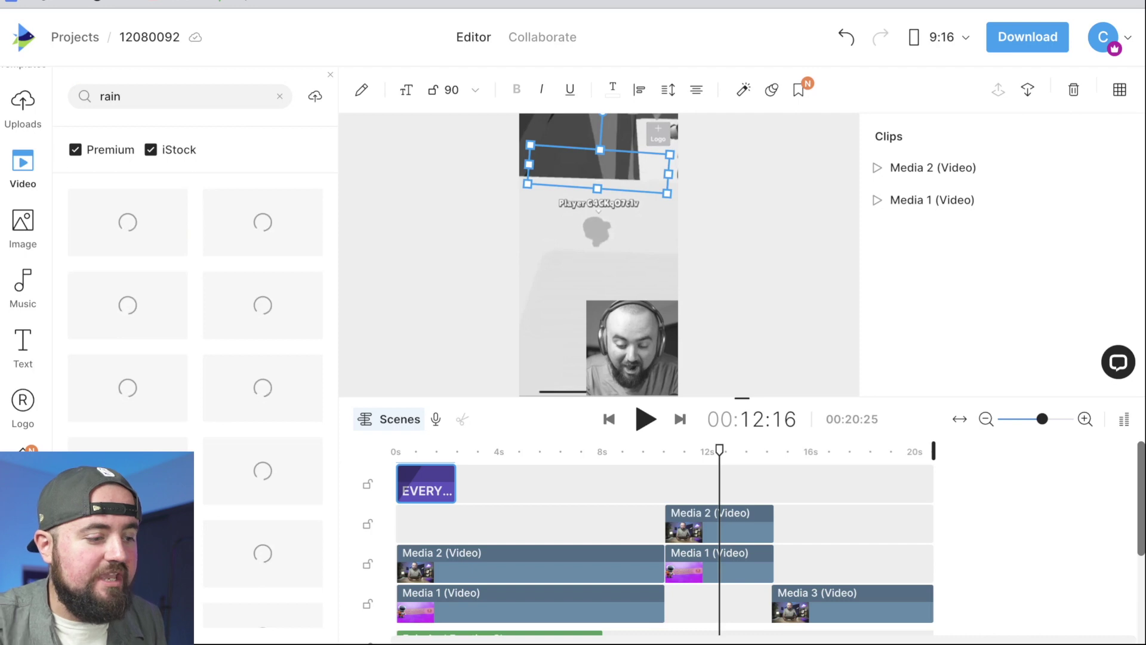
pyautogui.scroll(-1, 277, 335)
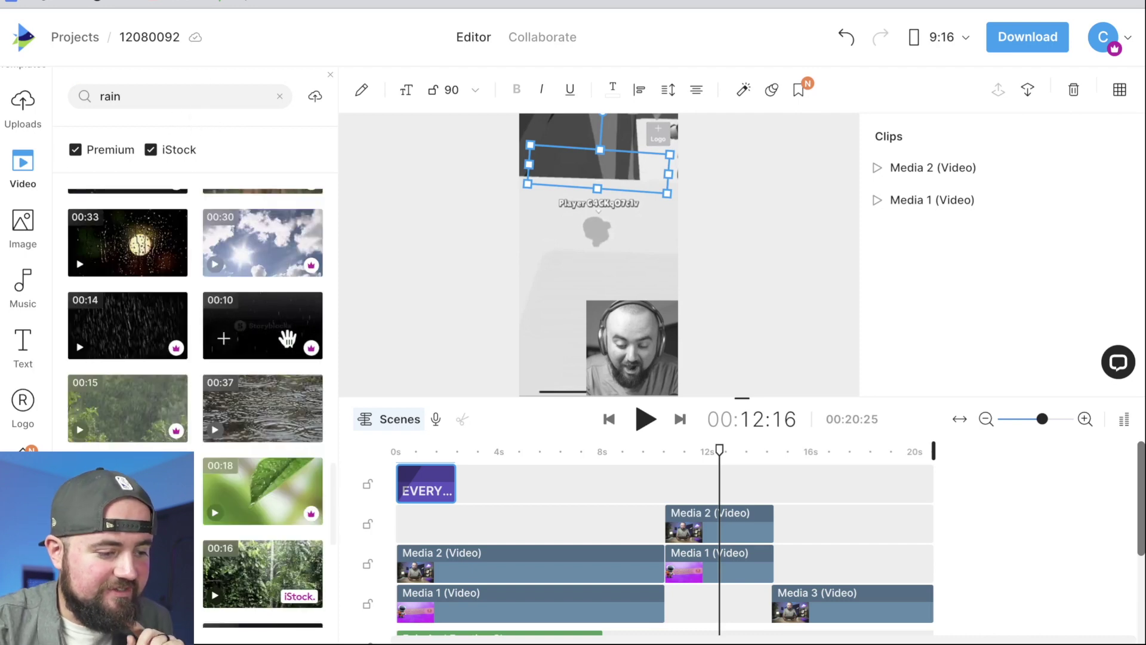
pyautogui.click(224, 342)
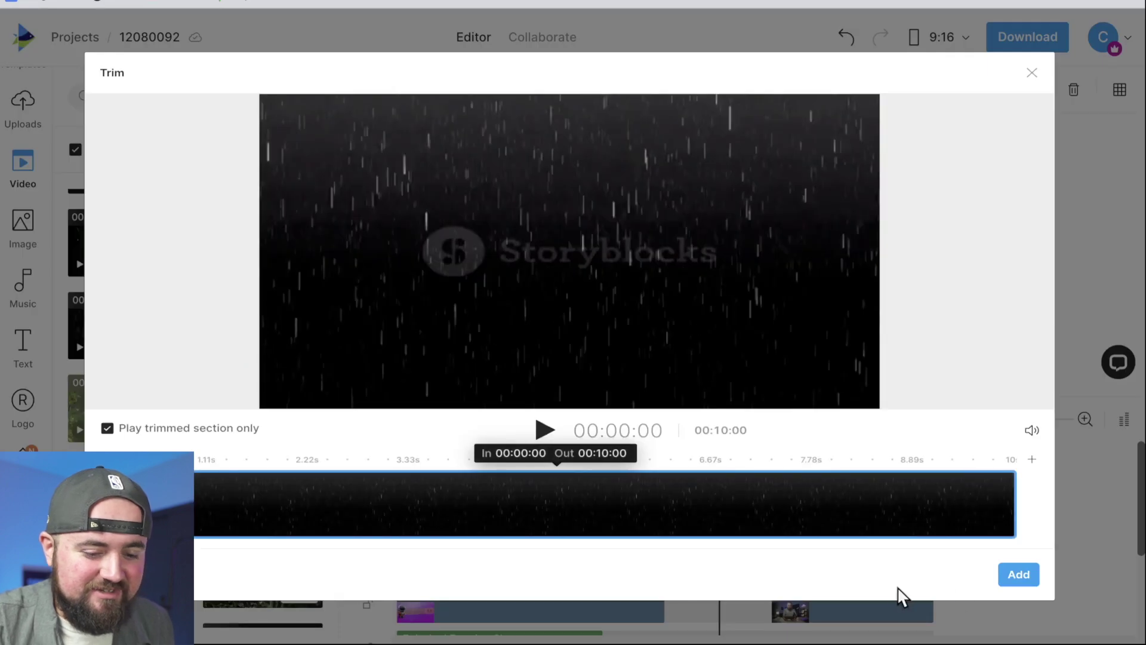
pyautogui.click(1027, 584)
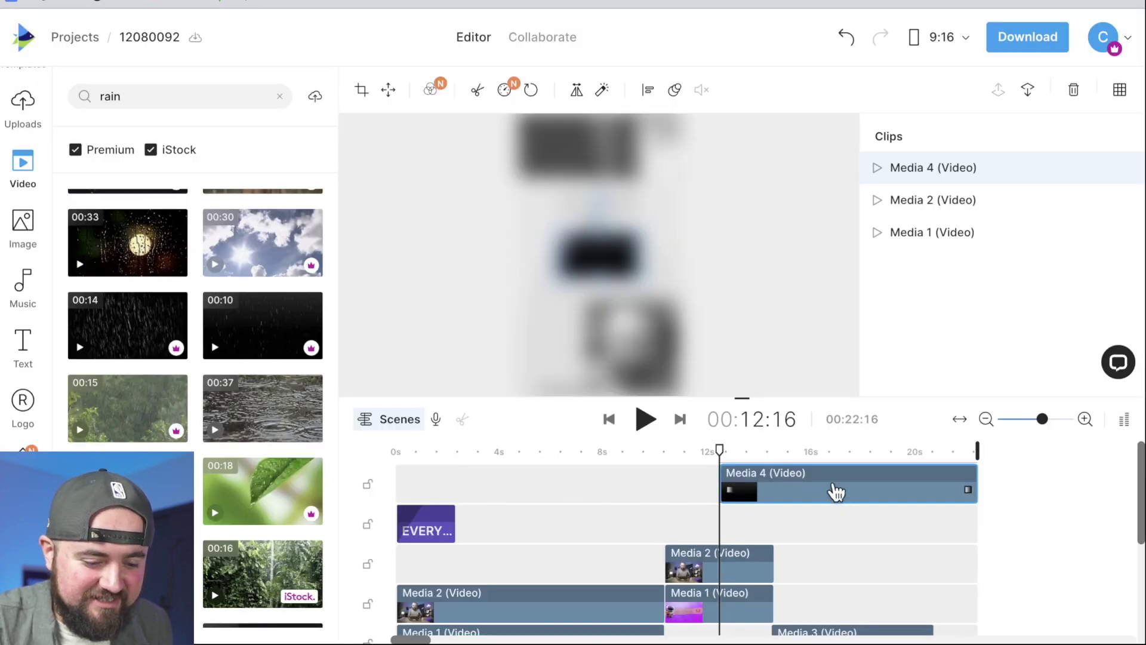
# Step: Place the rain clip at the sad ending and stretch it to fill the vertical frame
pyautogui.moveTo(836, 489); pyautogui.dragTo(776, 525)
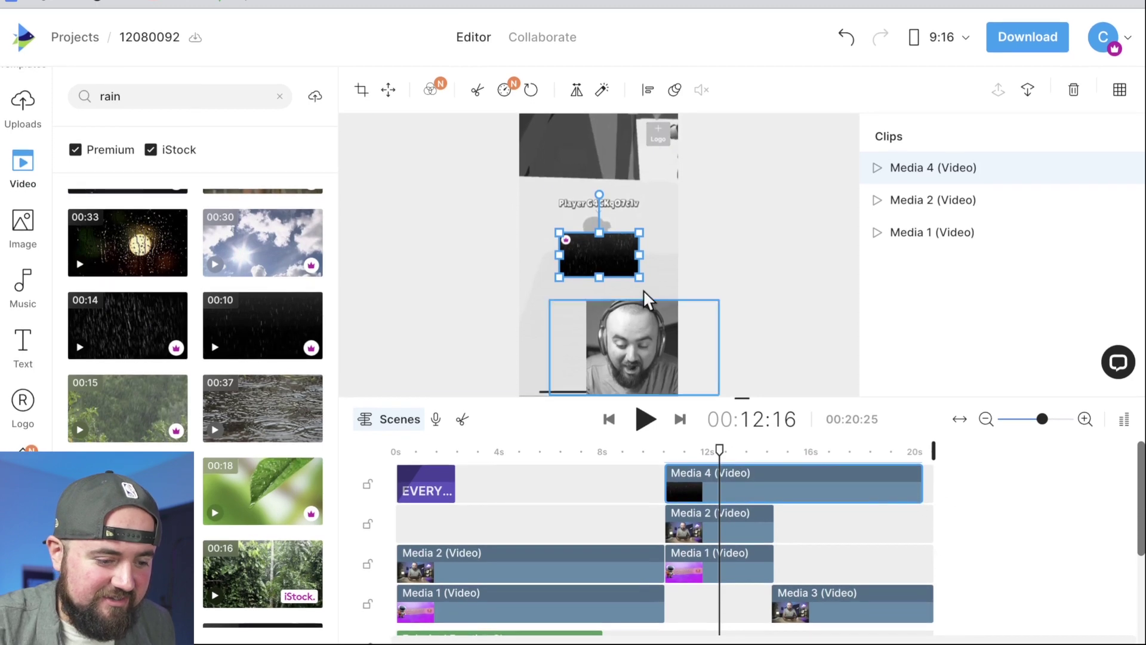
pyautogui.moveTo(639, 277); pyautogui.dragTo(853, 404)
pyautogui.moveTo(559, 232); pyautogui.dragTo(347, 115)
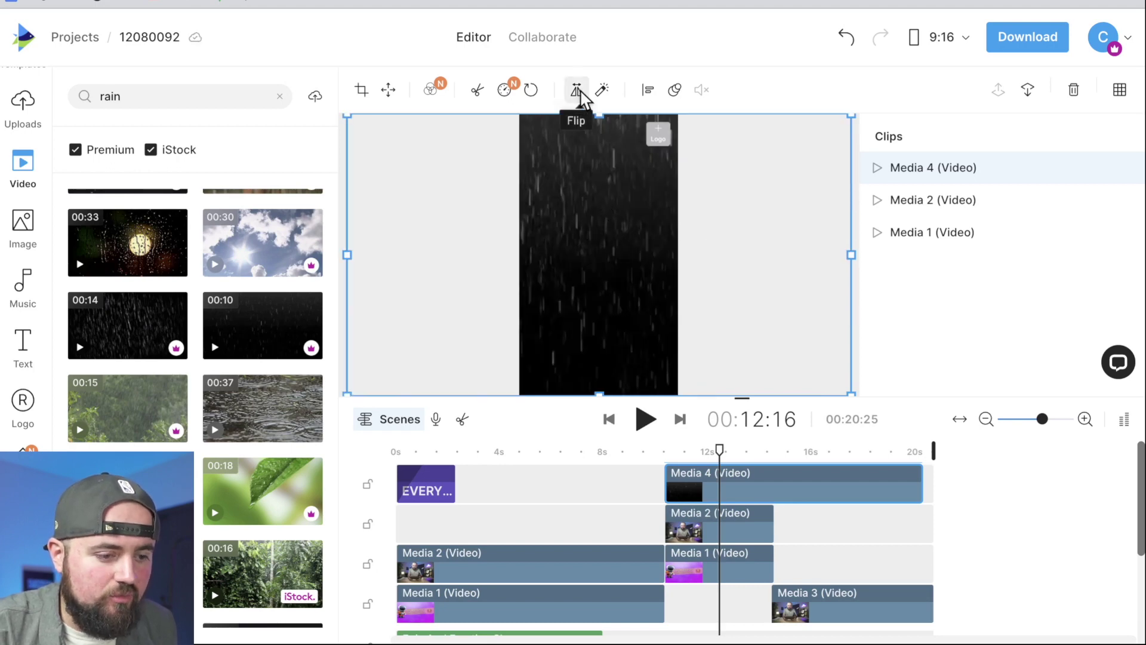
# Step: Turn on blending for the rain clip with Screen mode
pyautogui.click(602, 91)
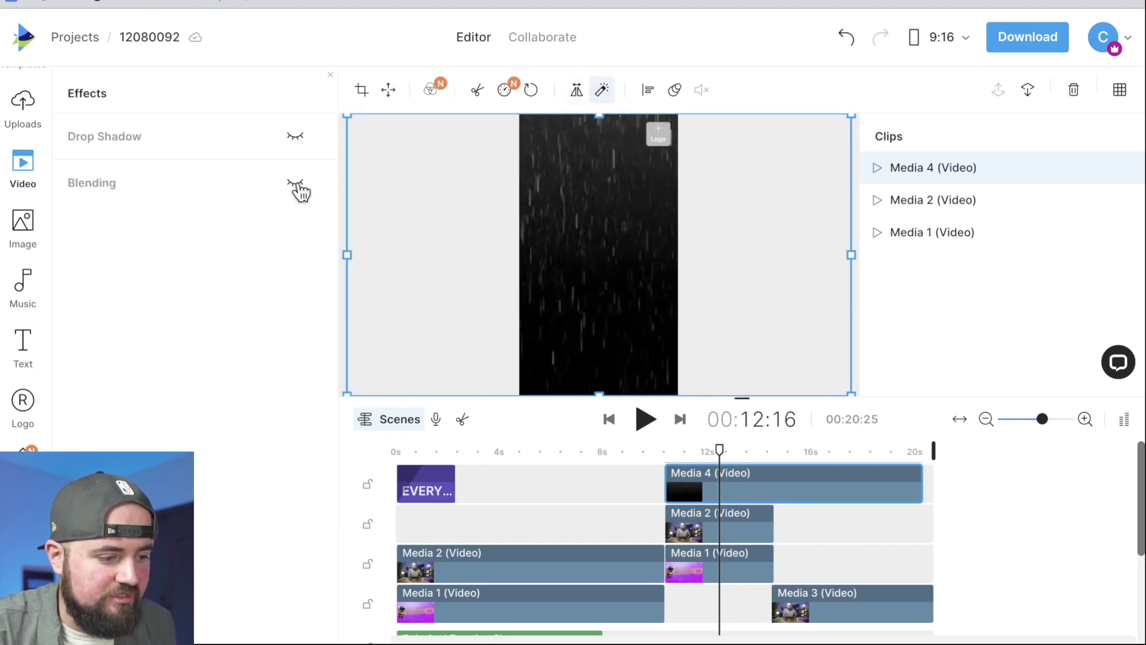
pyautogui.click(296, 185)
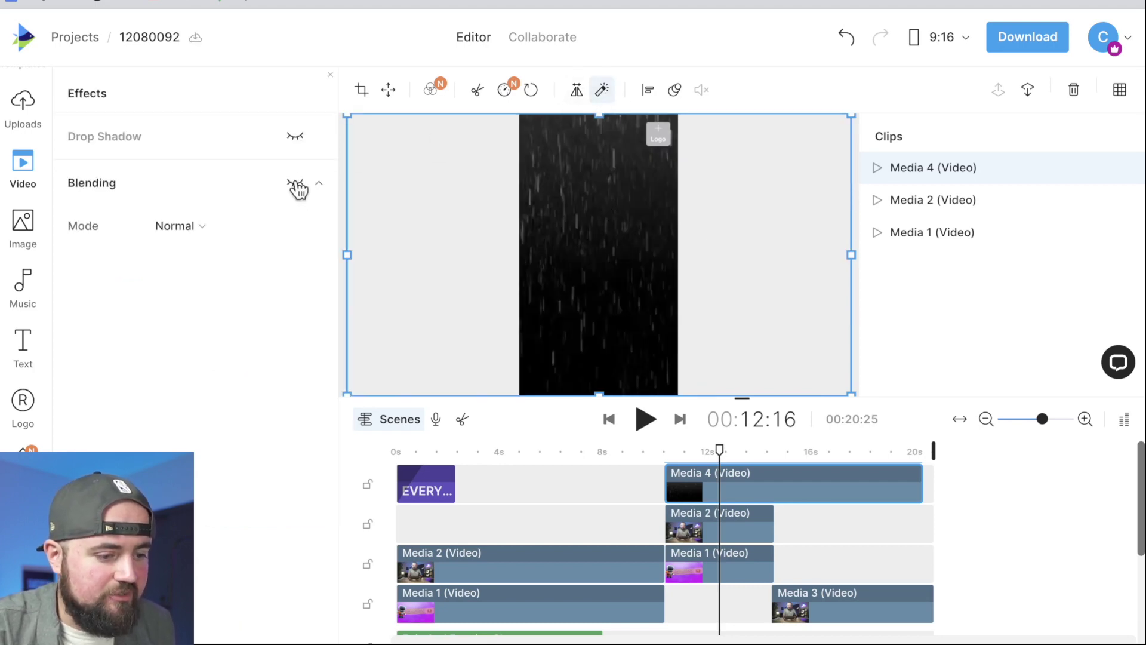
pyautogui.click(177, 229)
pyautogui.click(238, 257)
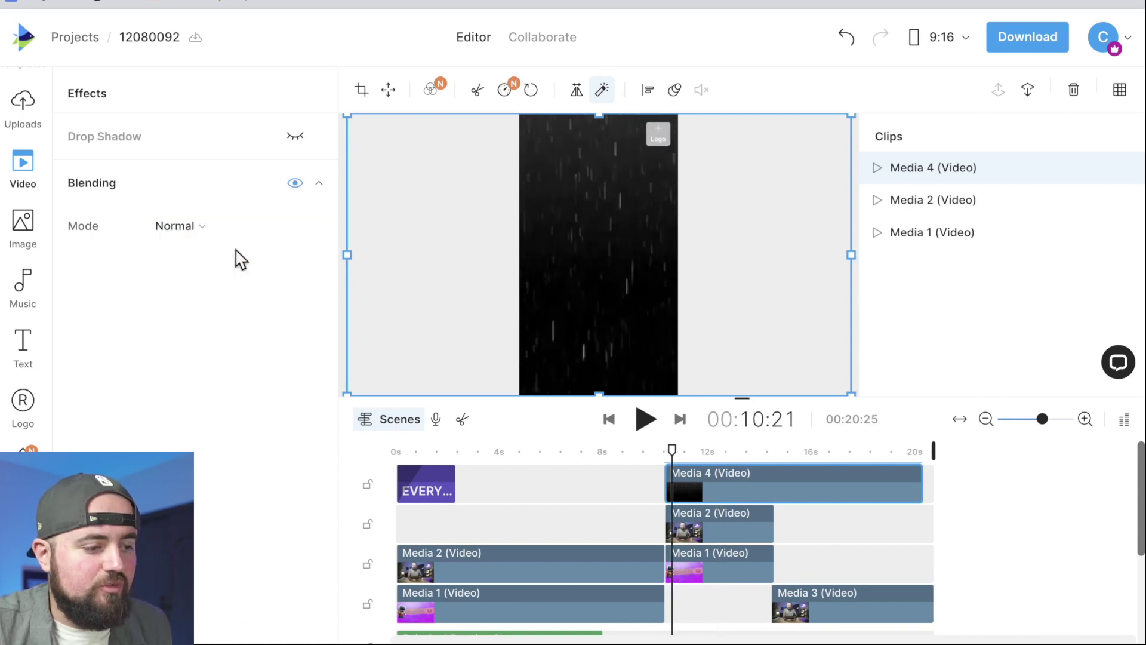
pyautogui.click(177, 230)
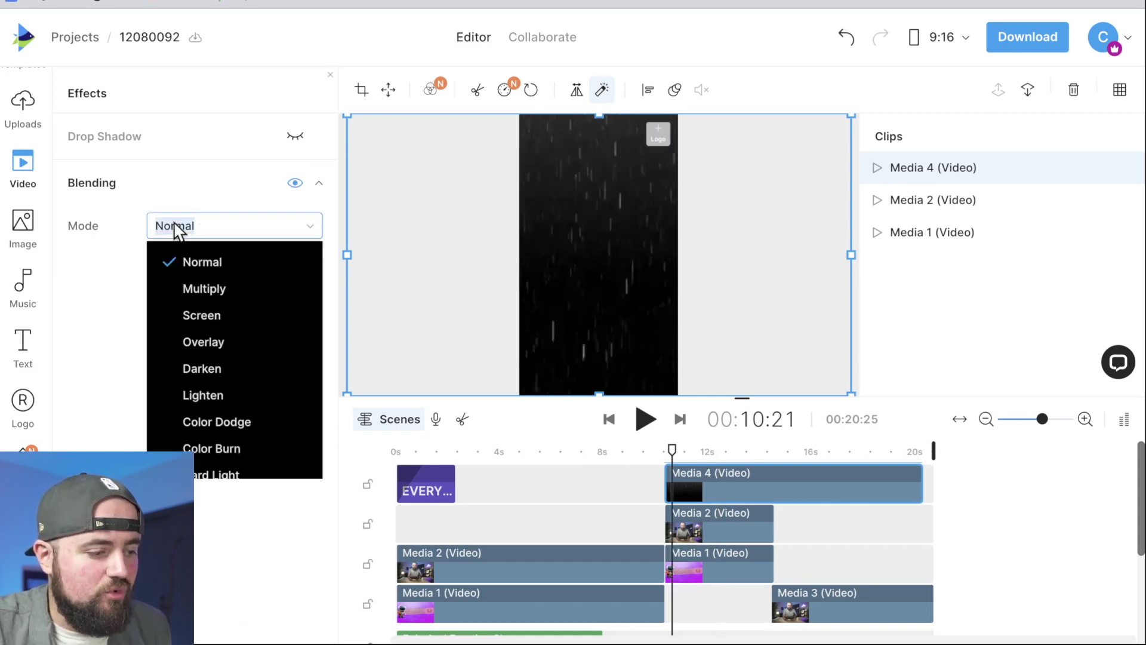
pyautogui.click(217, 311)
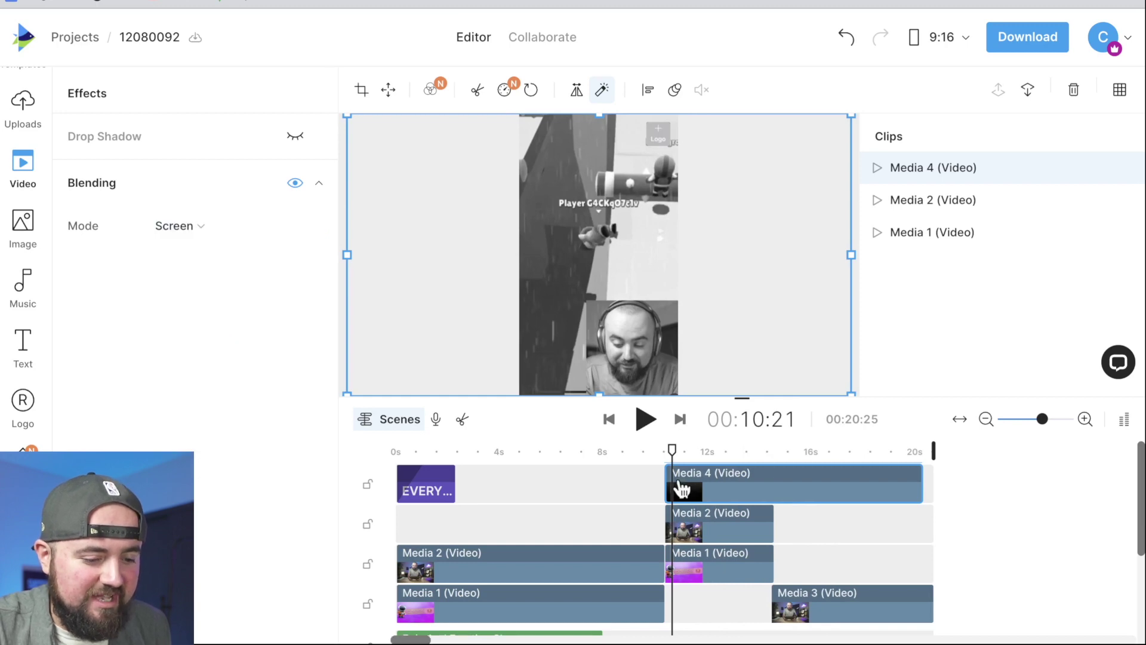
# Step: Shift the rain clip slightly later and give it a 2.1-second Fade entrance
pyautogui.moveTo(697, 488); pyautogui.dragTo(724, 490)
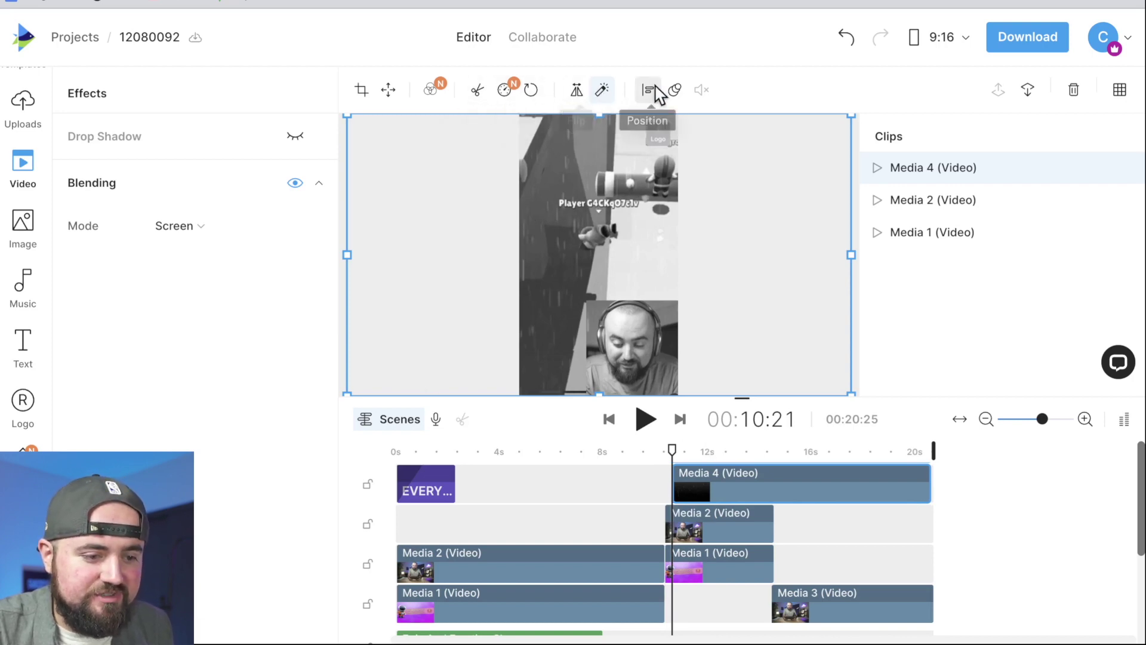
pyautogui.click(674, 93)
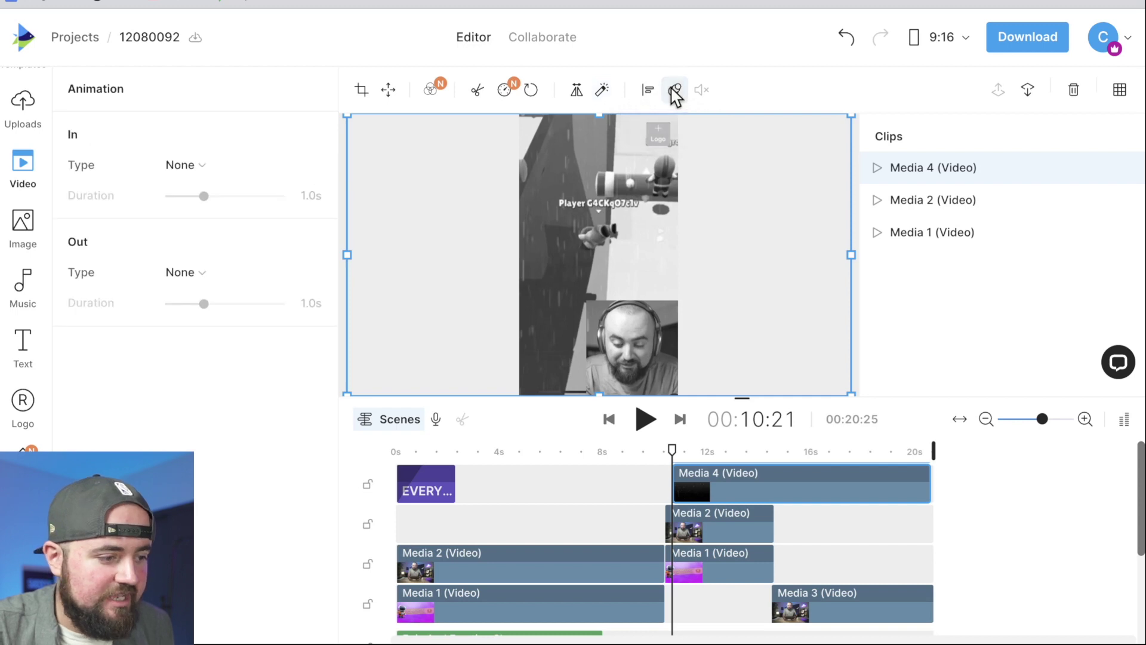
pyautogui.click(173, 166)
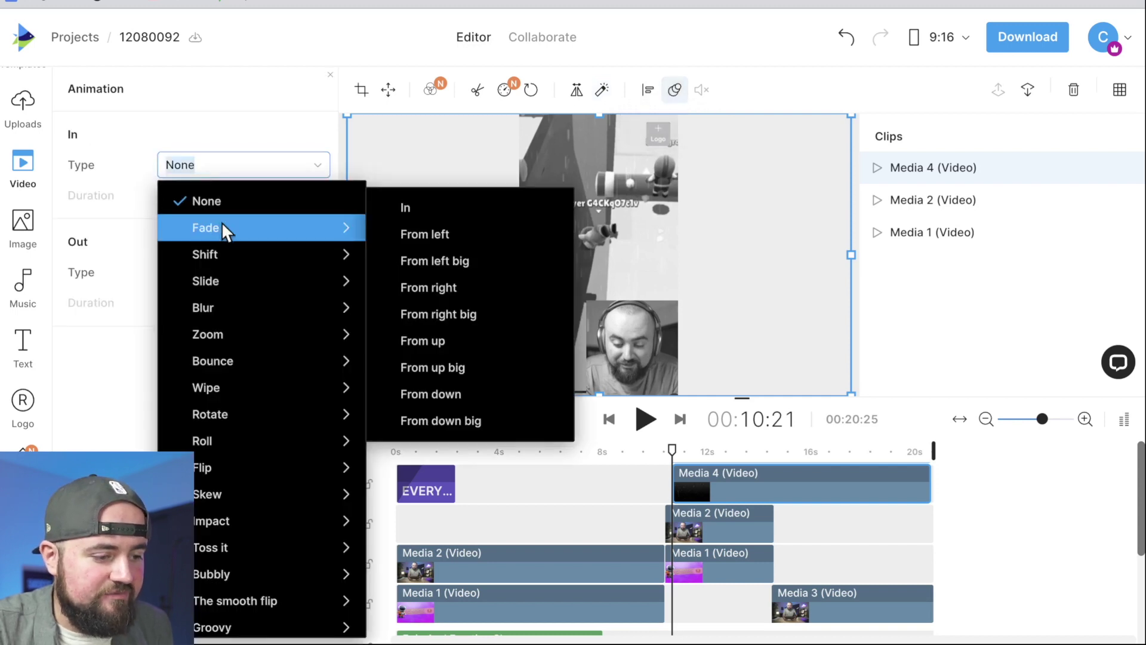
pyautogui.moveTo(358, 230)
pyautogui.click(401, 210)
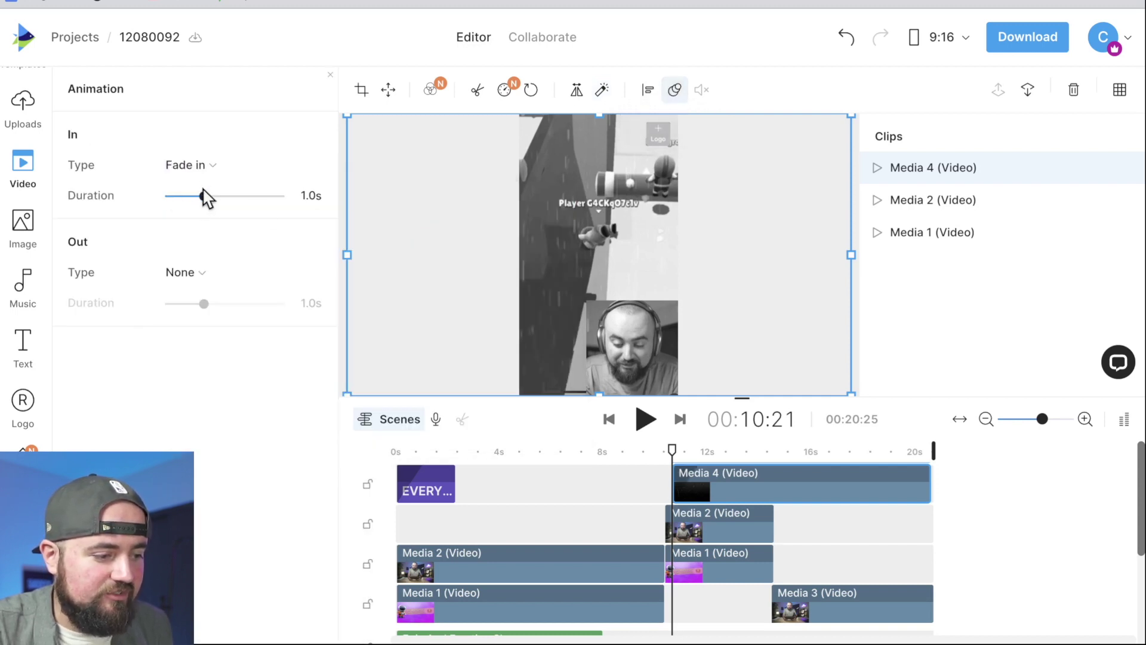
pyautogui.moveTo(205, 196); pyautogui.dragTo(247, 197)
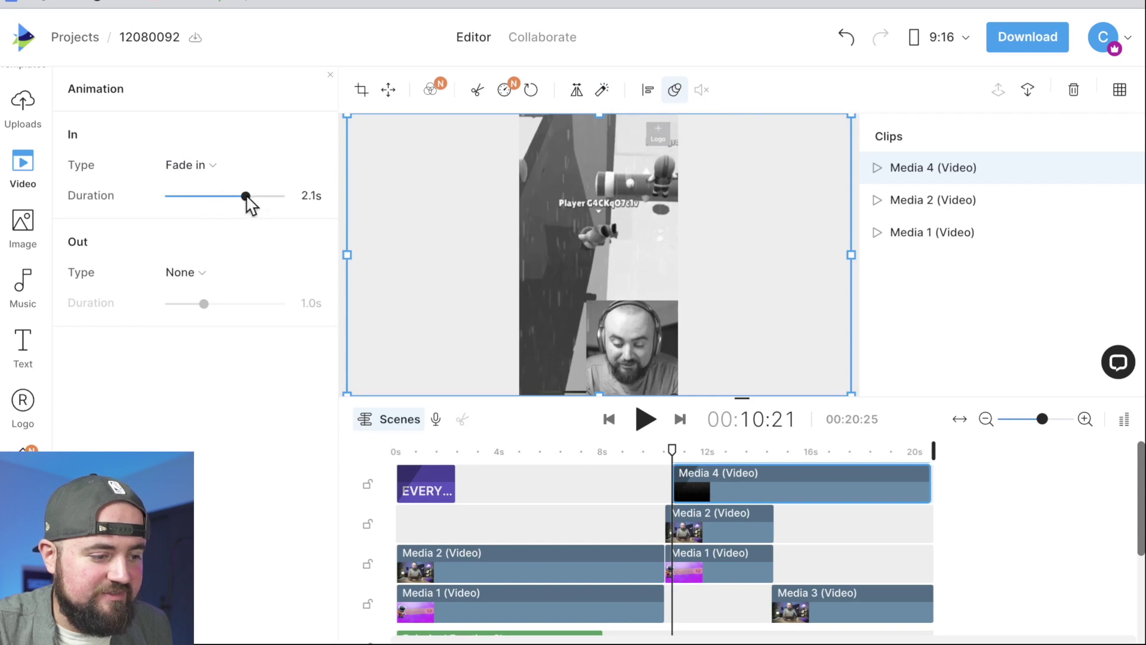
# Step: Add the Thunderstorm Rain Heavy Down Pour track at the start of the sad ending
pyautogui.click(665, 452)
pyautogui.scroll(-3, 664, 507)
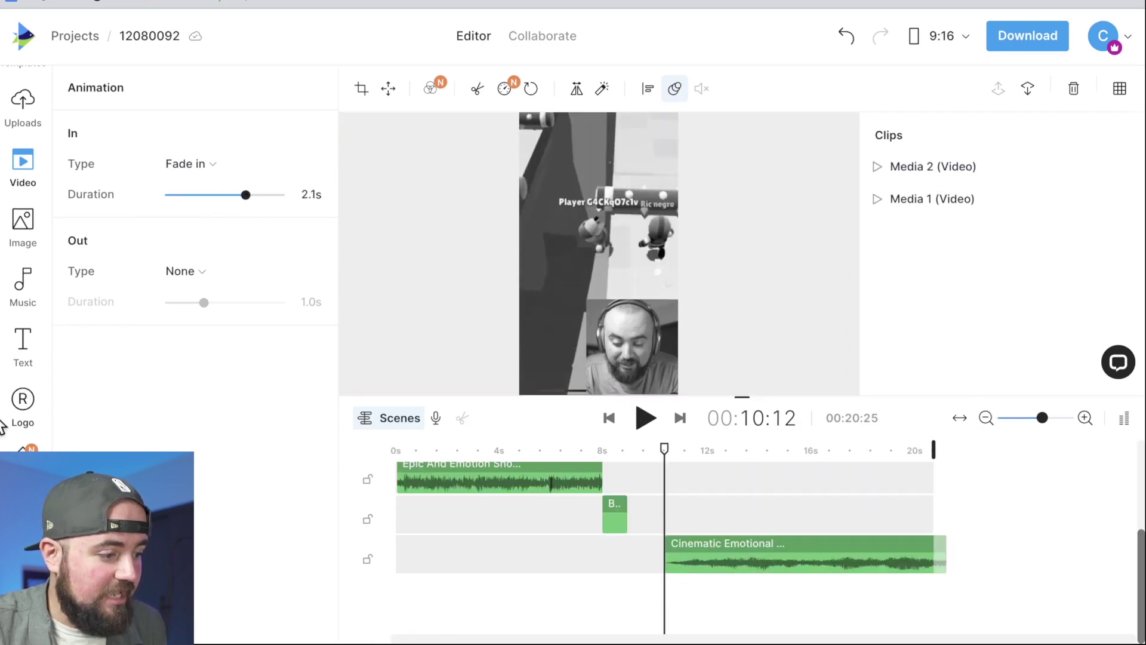
pyautogui.click(26, 289)
pyautogui.click(185, 127)
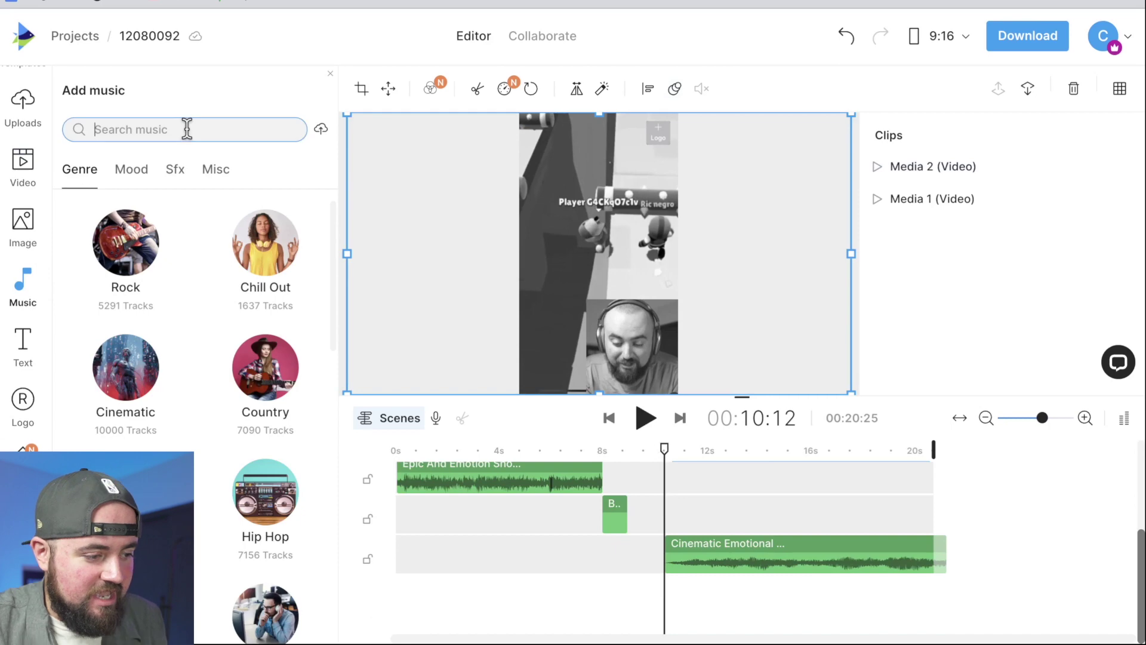
pyautogui.write('rain')
pyautogui.press('Return')
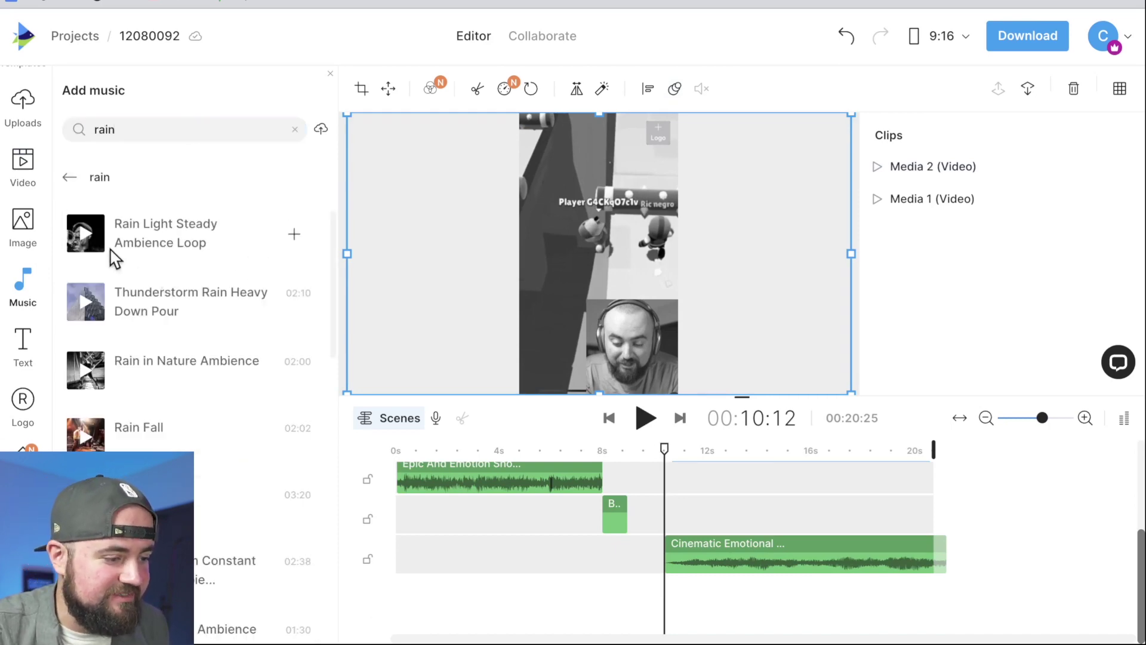
pyautogui.click(294, 303)
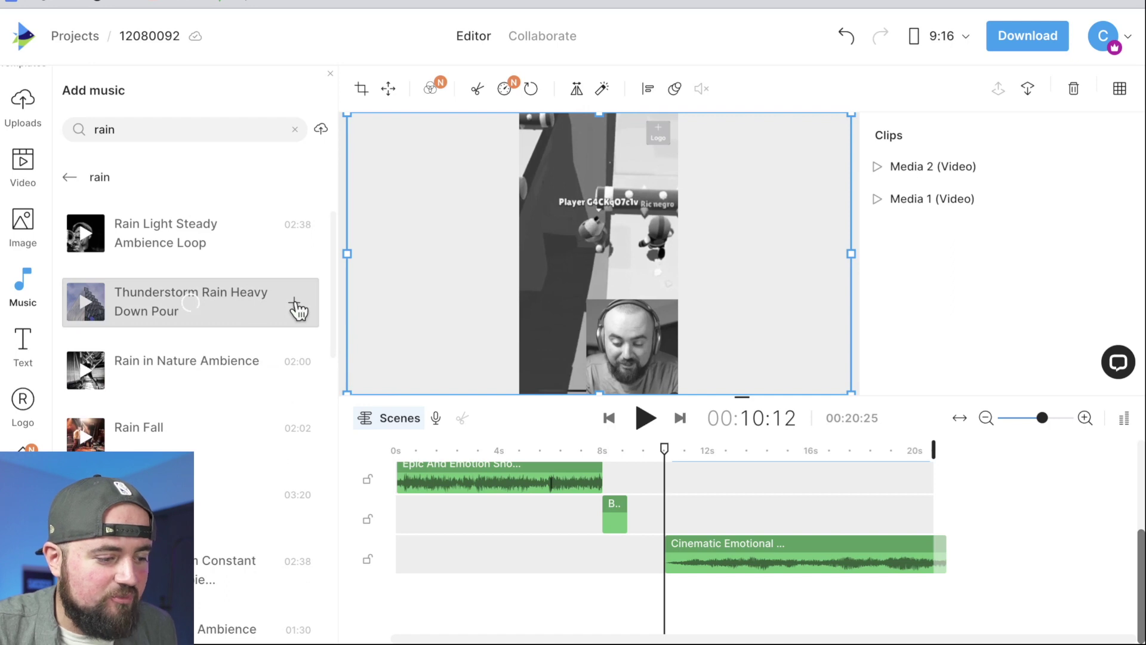
# Step: Lower the thunderstorm sound to -31.2 dB with a 3-second fade in
pyautogui.click(701, 598)
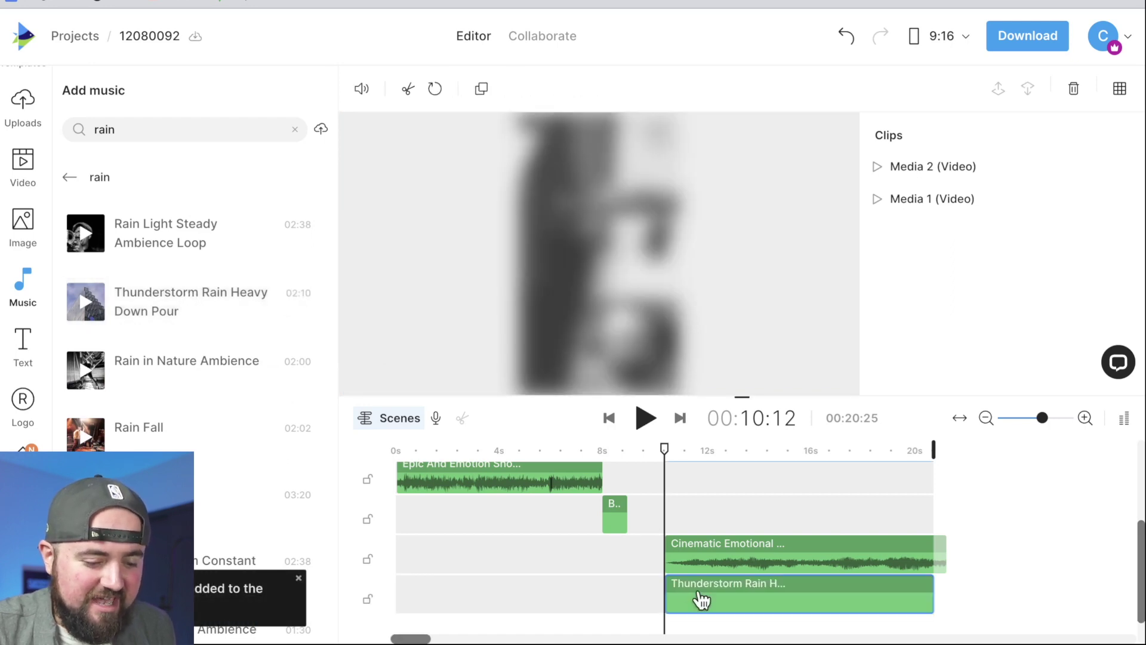
pyautogui.click(363, 89)
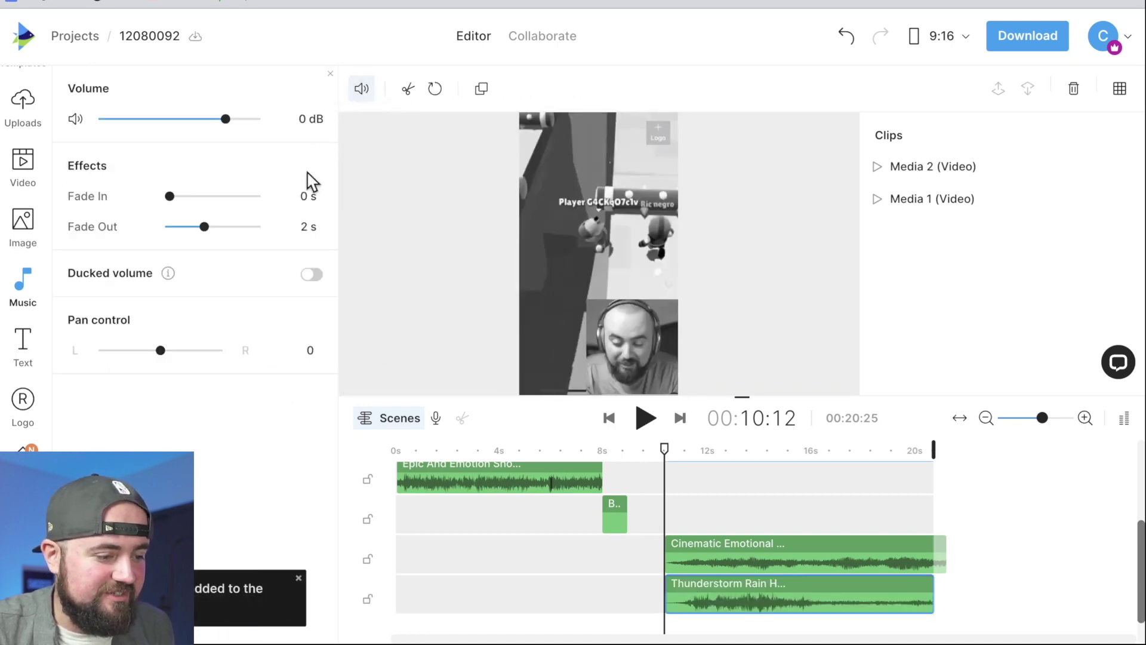
pyautogui.moveTo(172, 135); pyautogui.dragTo(166, 137)
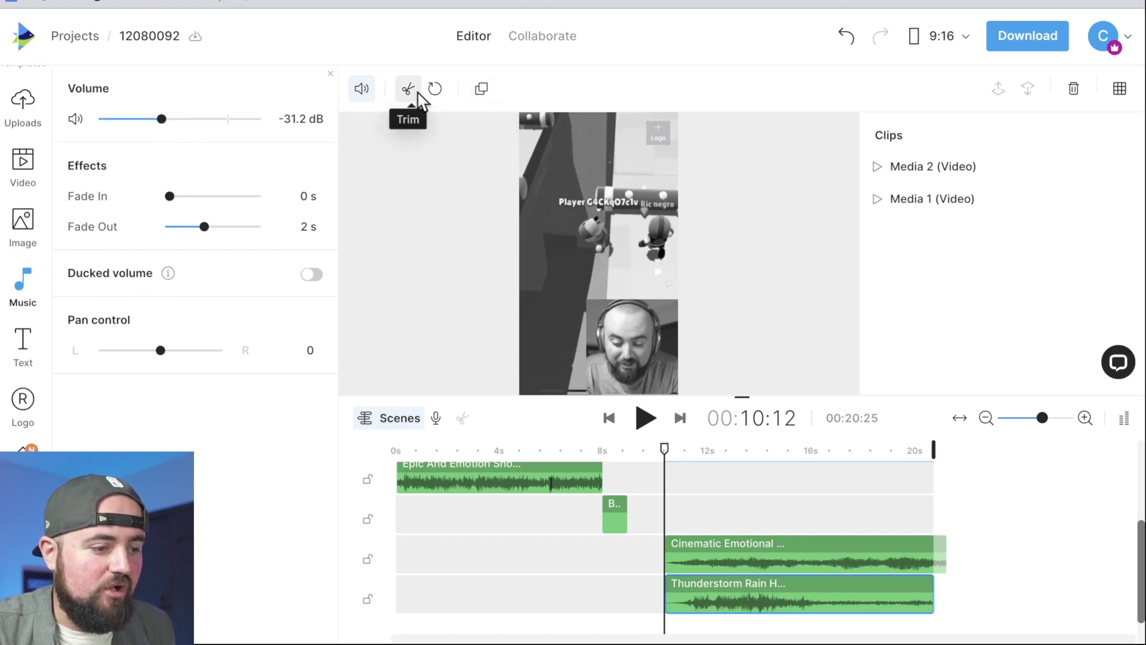
pyautogui.moveTo(171, 199); pyautogui.dragTo(220, 206)
# Step: Play the whole short from the beginning to review it
pyautogui.scroll(4, 708, 511)
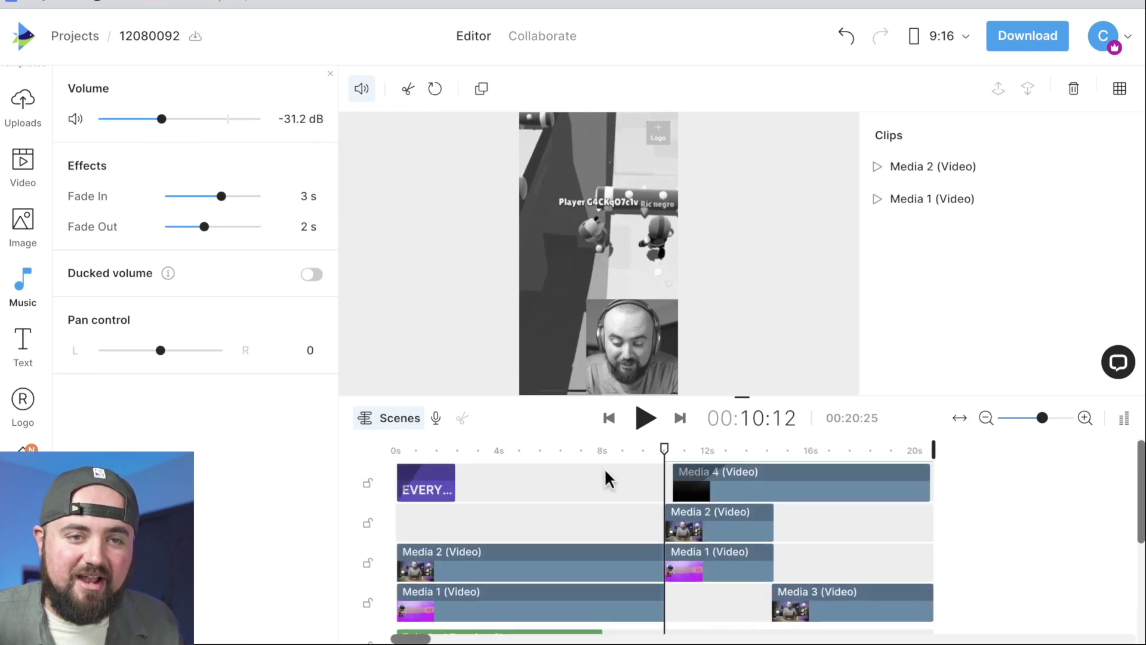
pyautogui.click(388, 456)
pyautogui.press('space')
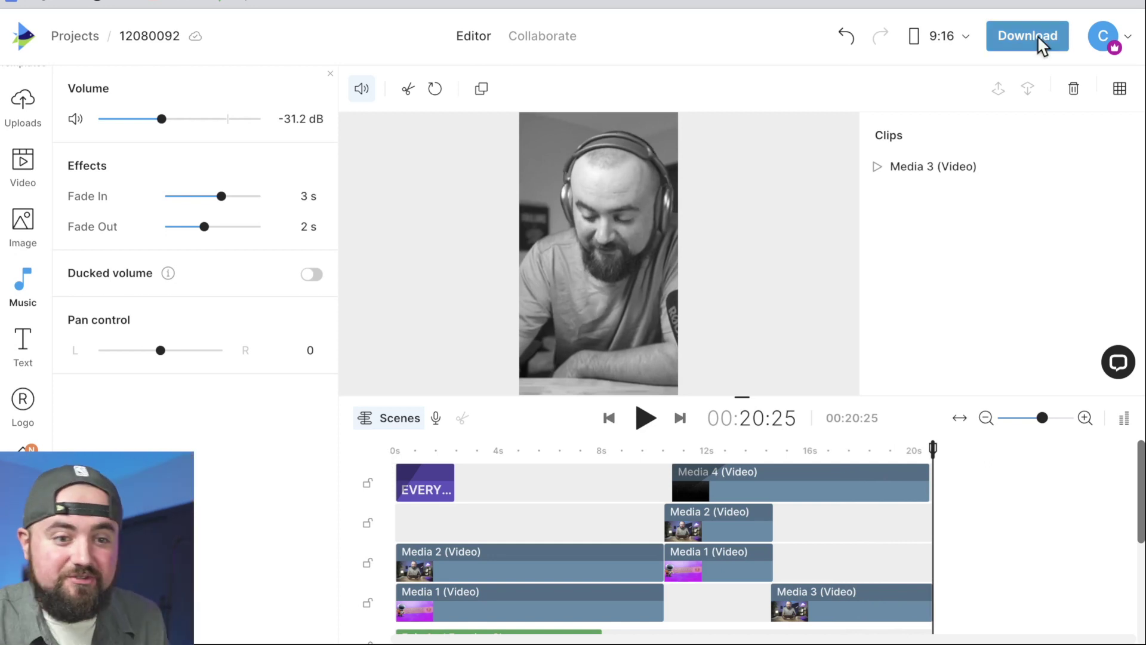
pyautogui.click(1014, 42)
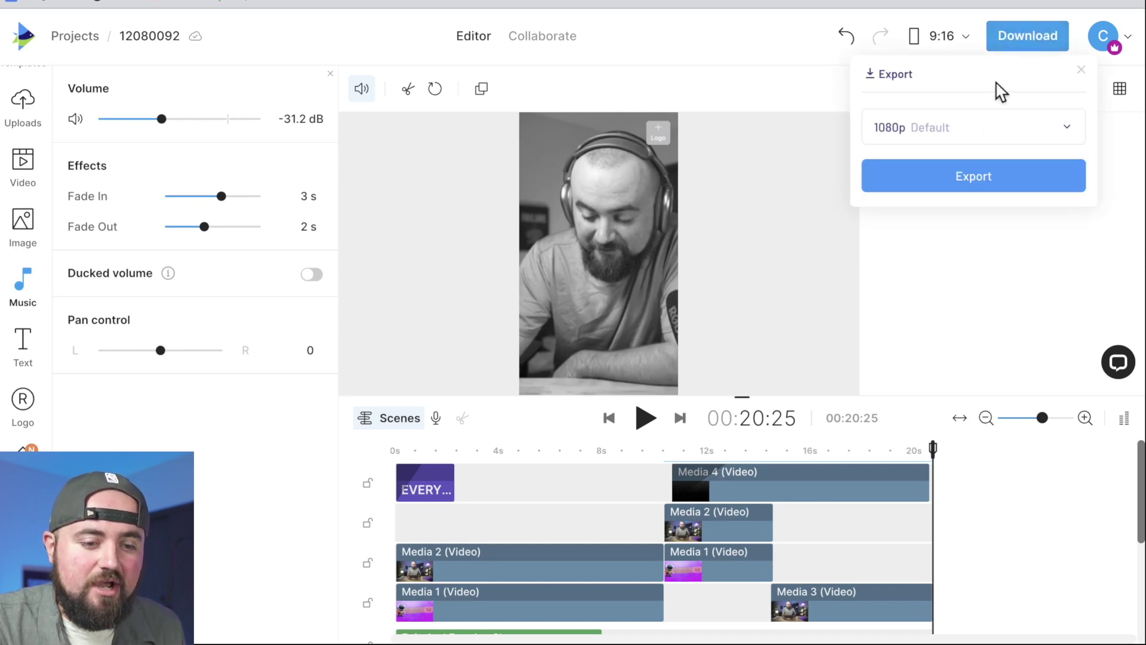
# Step: Export the vertical short at 1080p resolution
pyautogui.click(1012, 134)
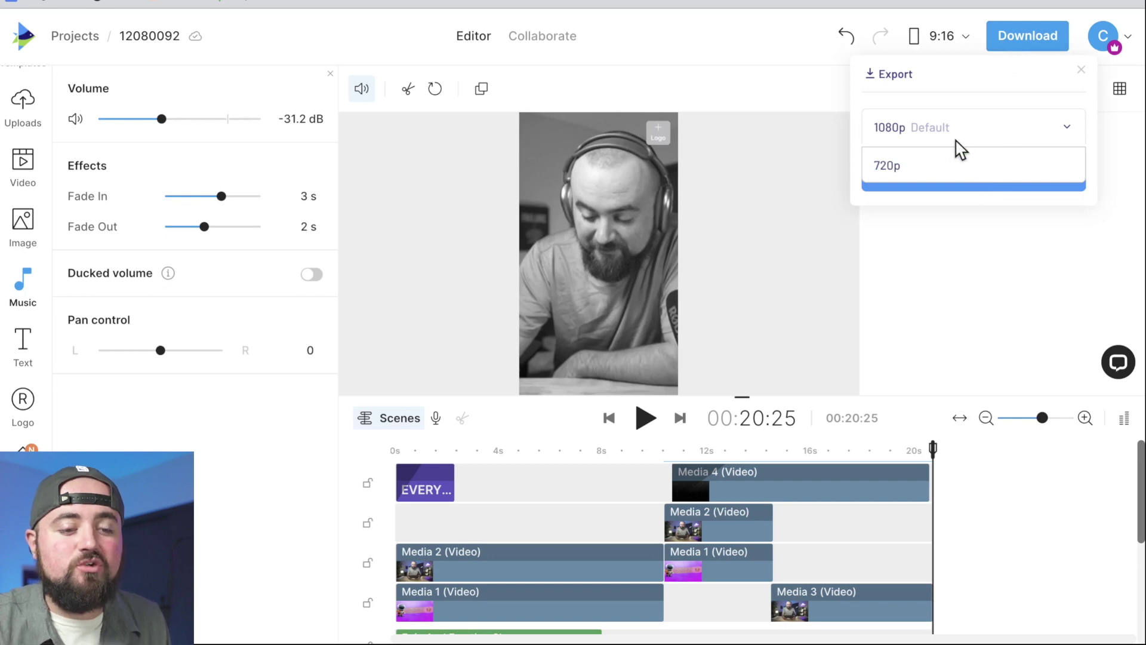
pyautogui.click(939, 132)
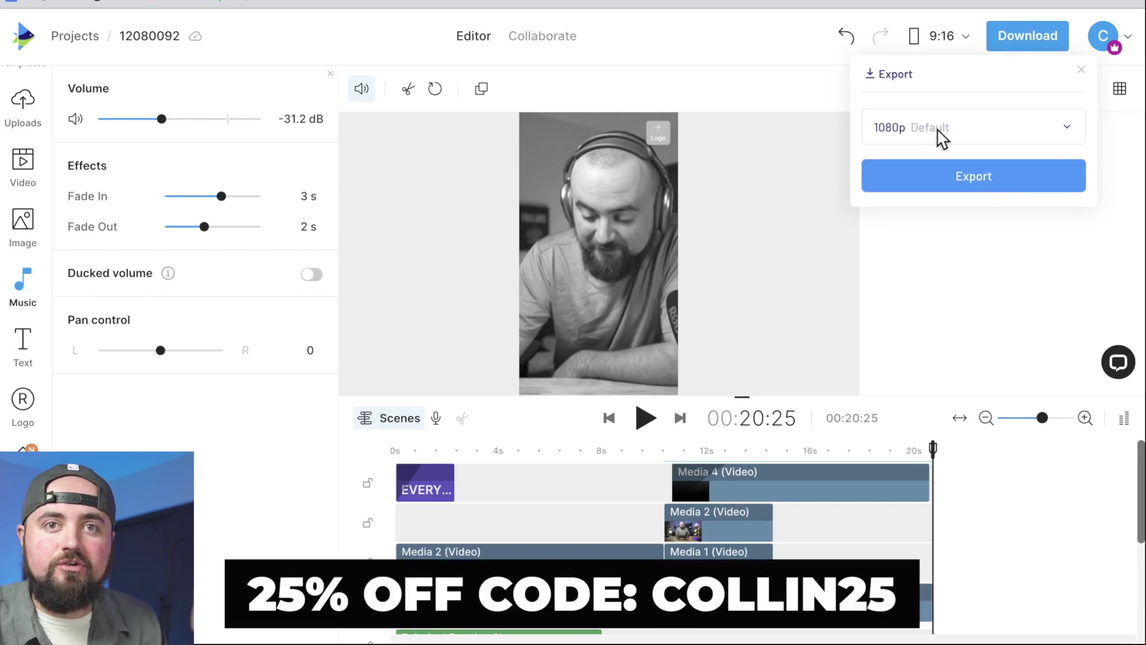
pyautogui.click(945, 178)
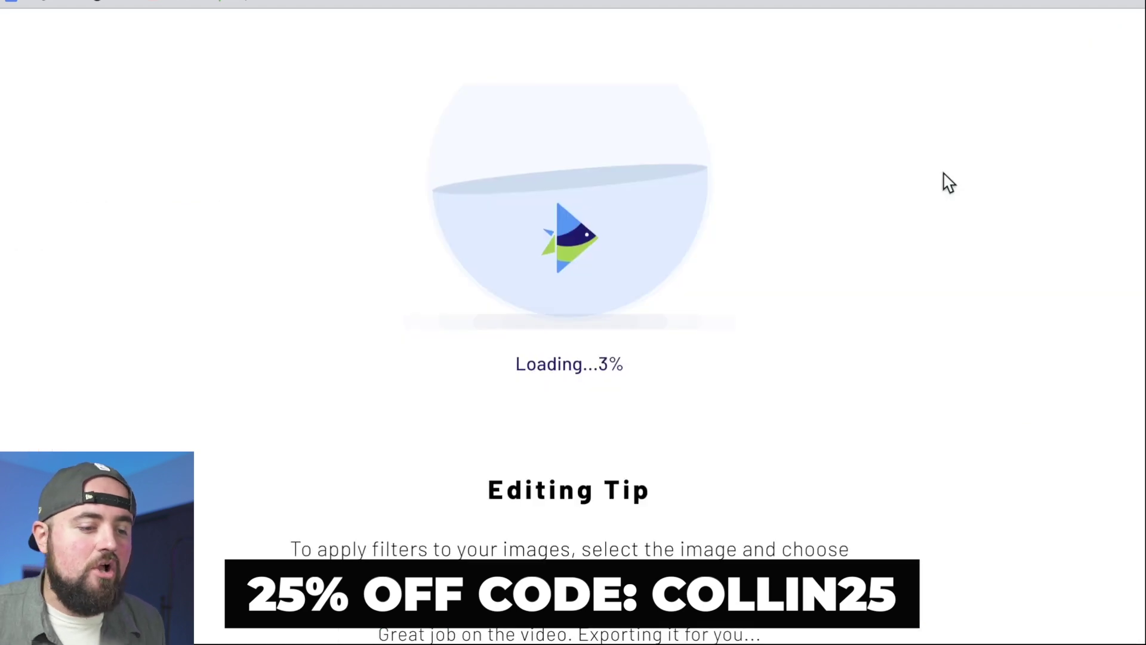